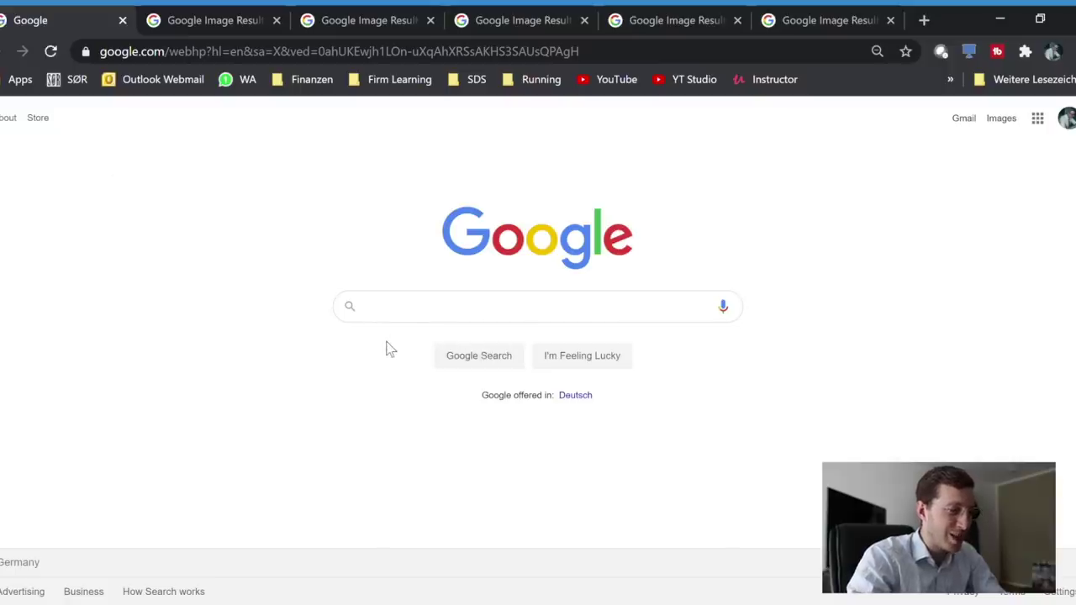
Search Google Images for 'index match meme' and open the saved Drake VLOOKUP vs INDEX-MATCH meme
text(inde)
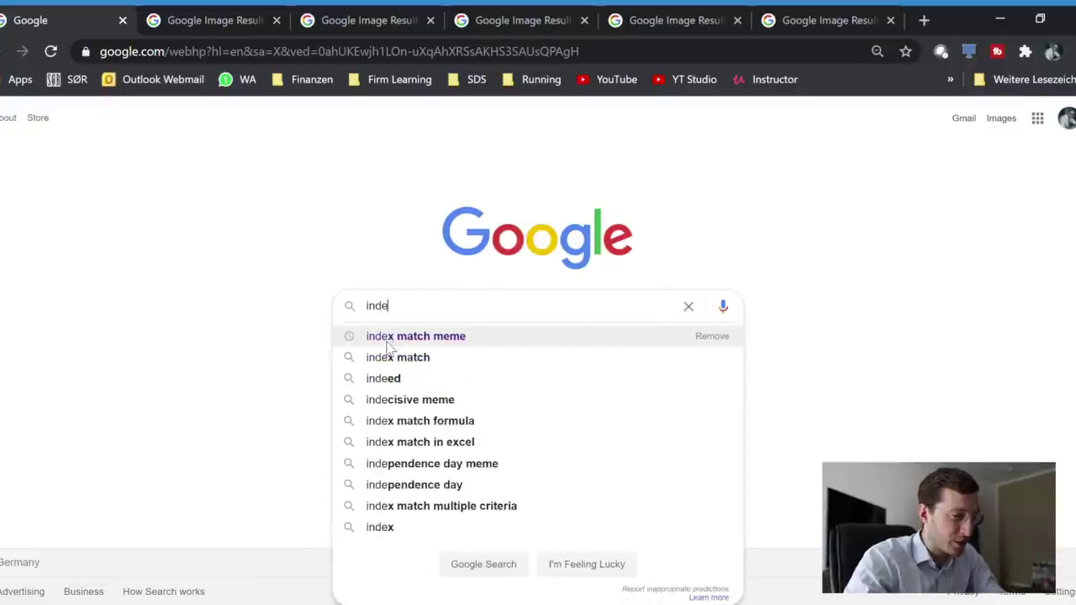
text(x)
click(400, 337)
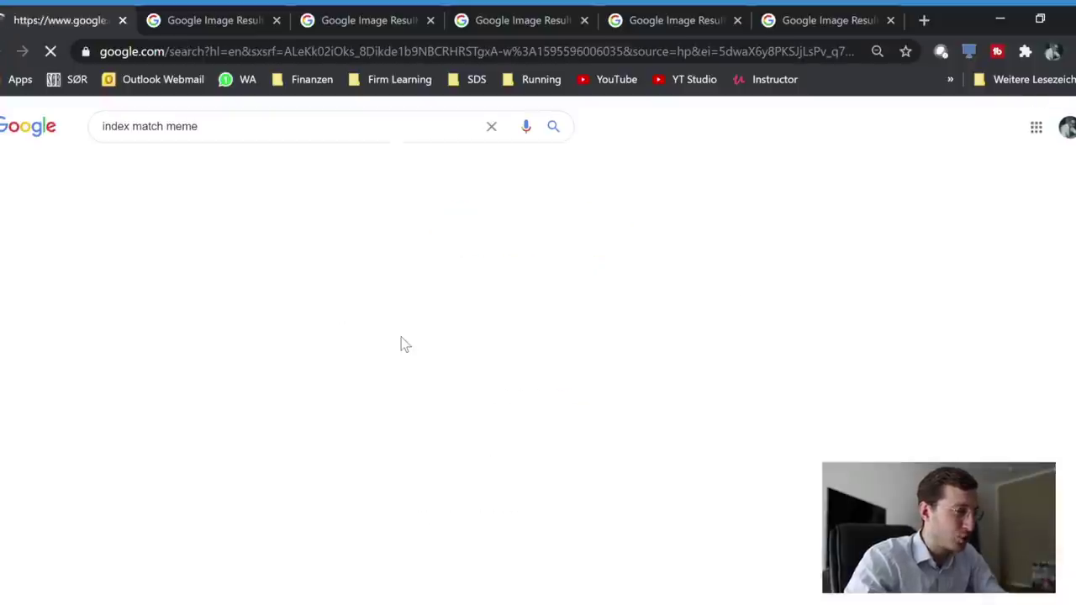
click(178, 171)
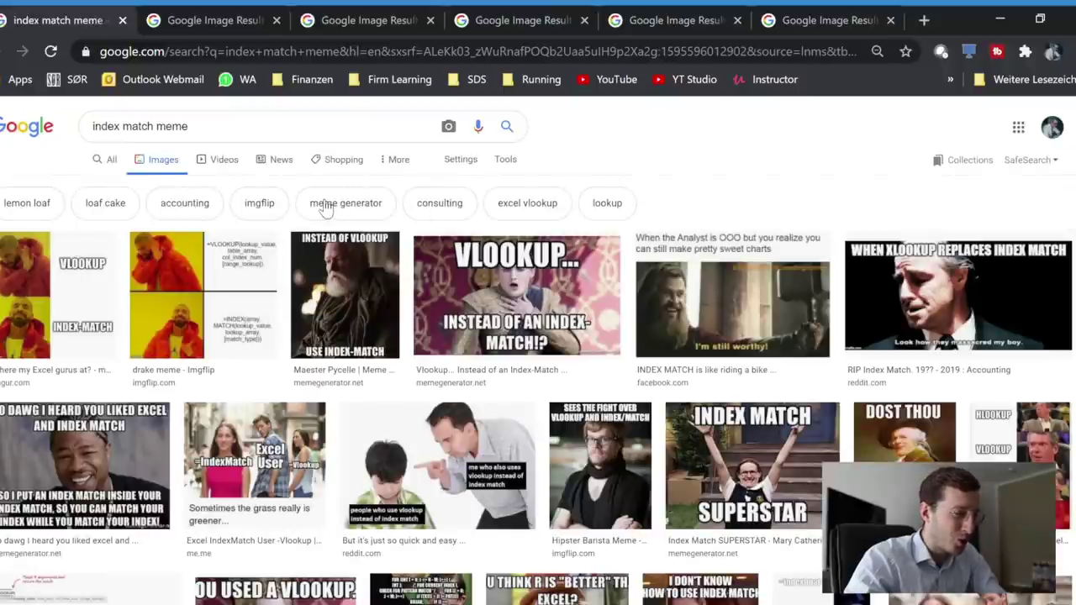
scroll(268, 205, down, 3)
scroll(201, 262, up, 3)
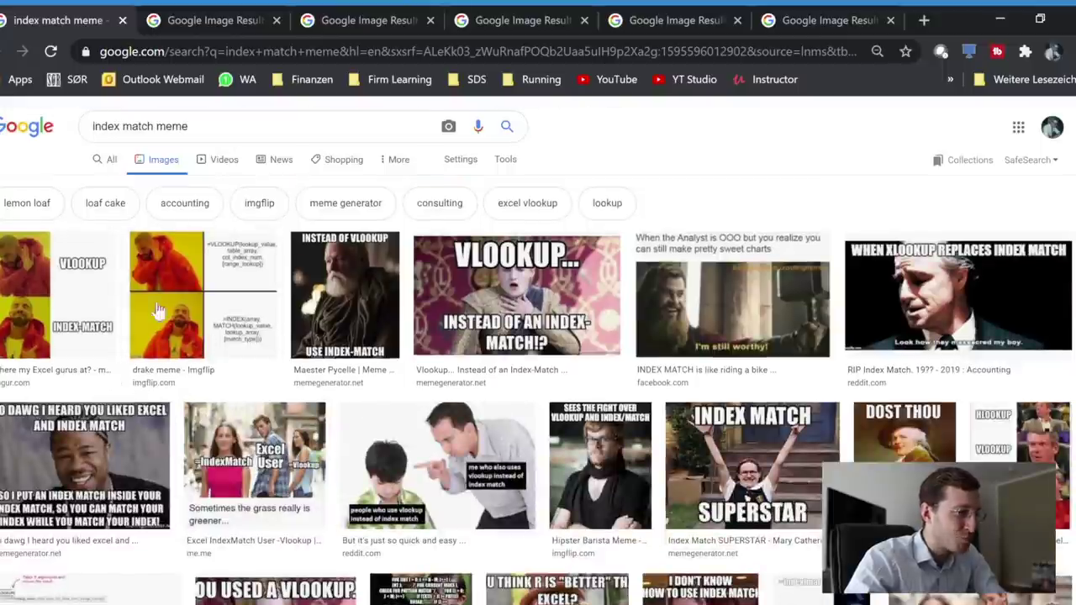
click(202, 8)
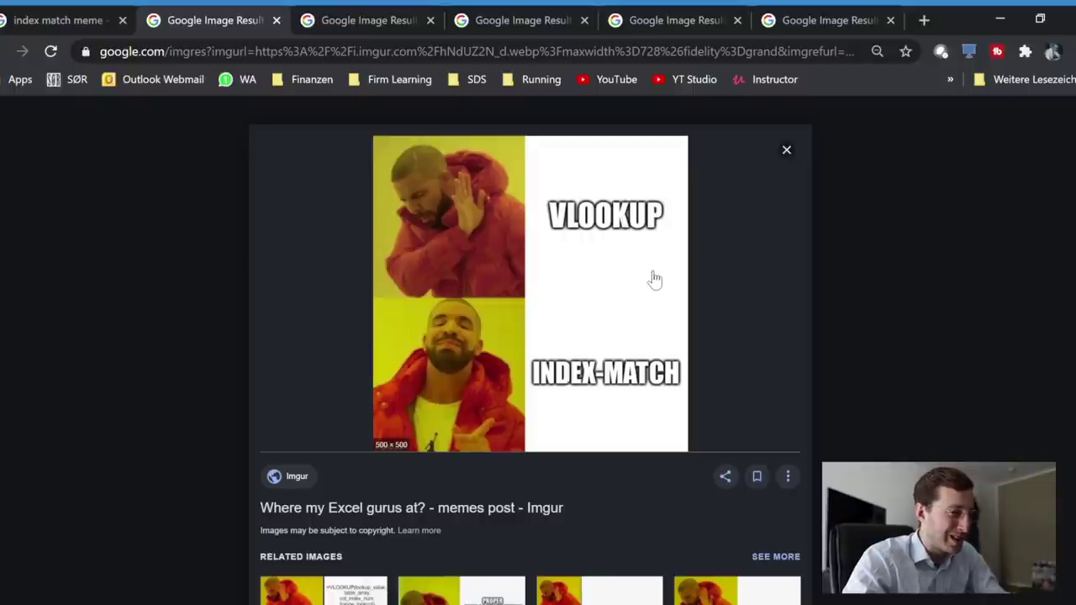
Browse the remaining saved memes and zoom in on the 'VLOOKUP Vs. INDEX/MATCH' comparison chart
click(340, 20)
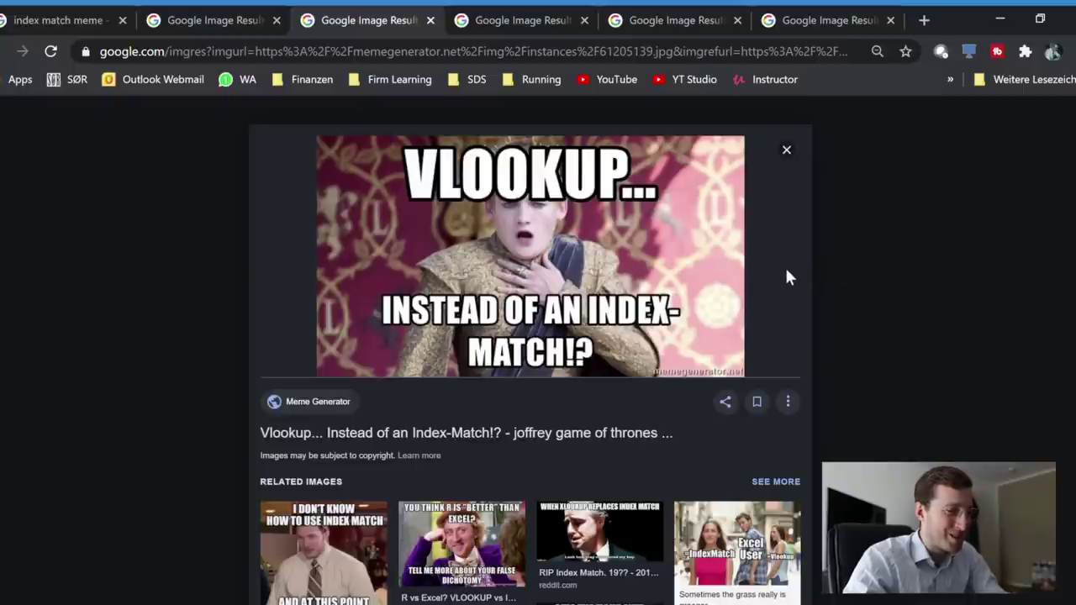
click(521, 20)
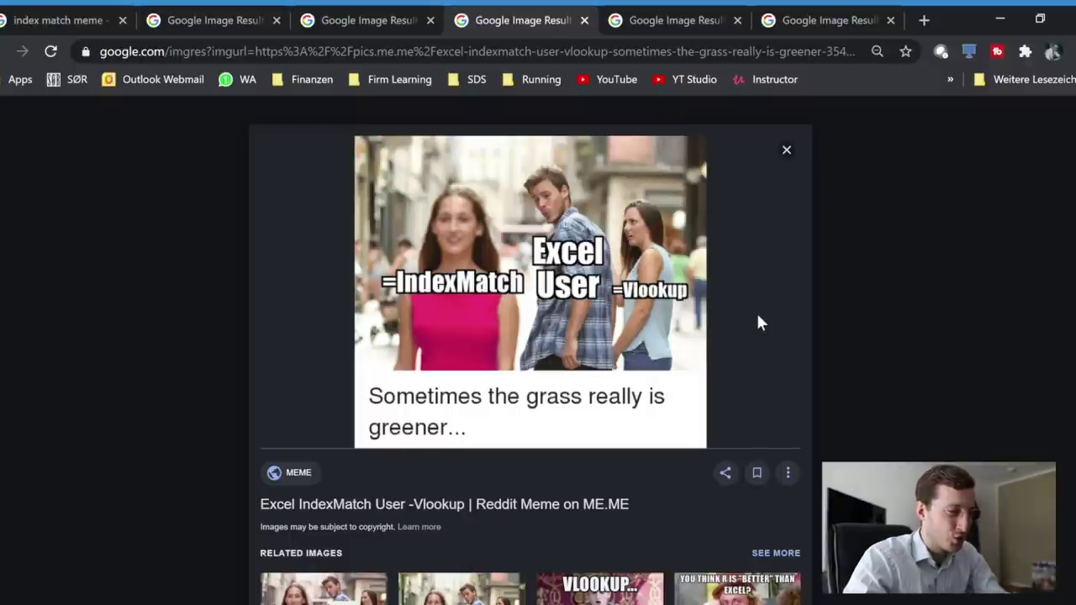
click(642, 19)
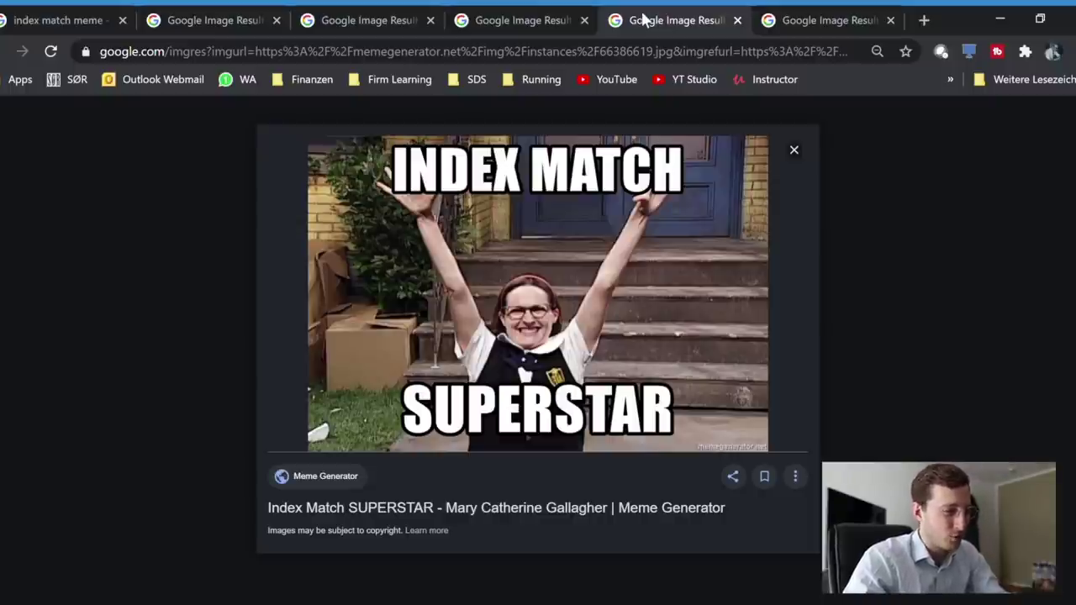
click(823, 16)
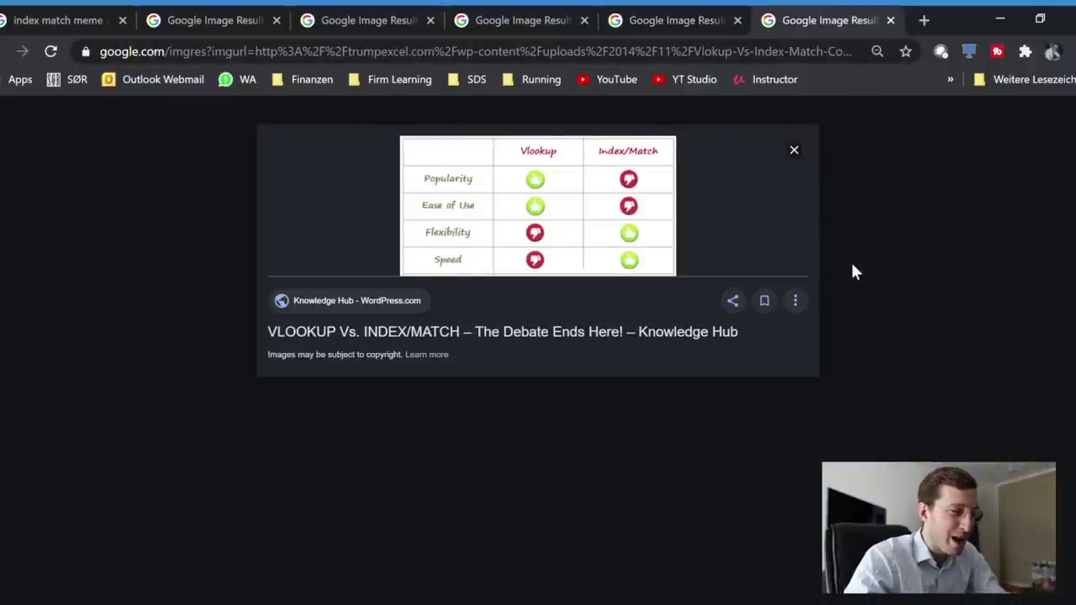
key(ctrl+plus)
key(ctrl+plus)
key(ctrl+plus)
key(ctrl+minus)
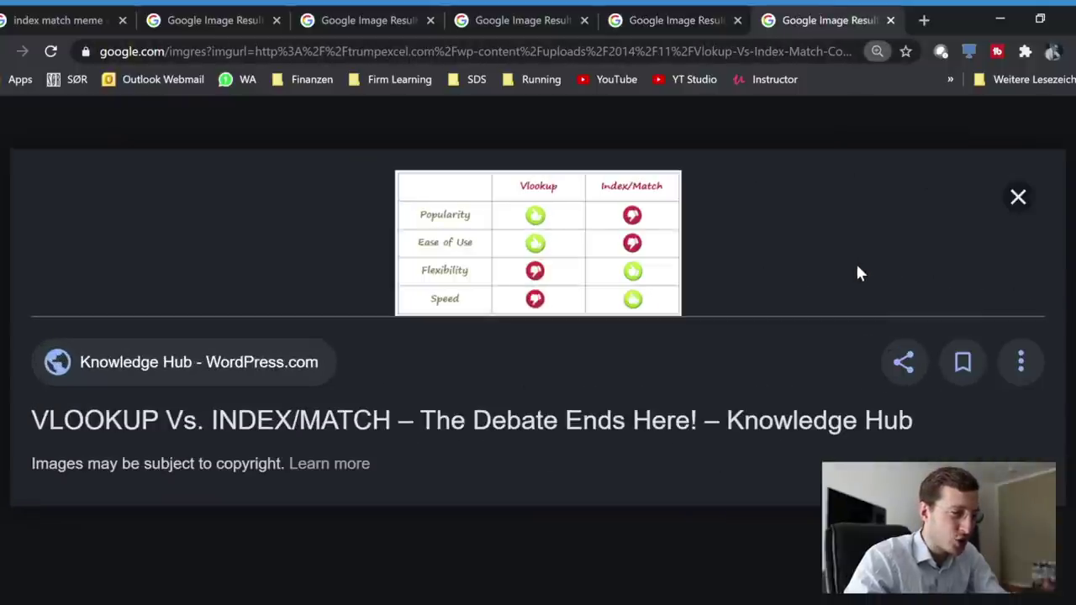
key(ctrl+plus)
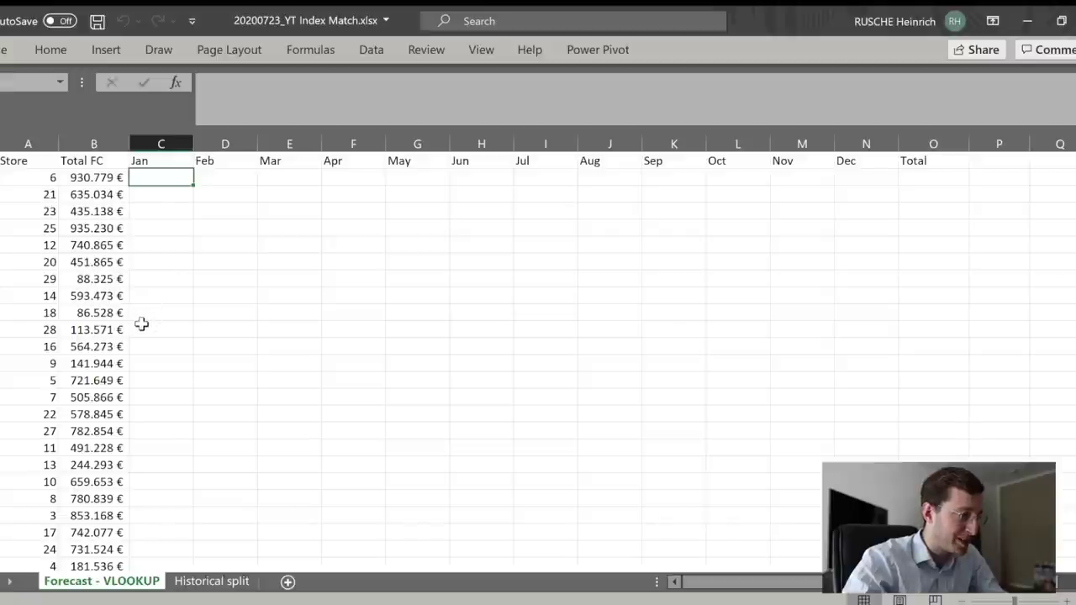
scroll(46, 276, down, 3)
scroll(38, 278, up, 3)
drag(22, 182, 14, 554)
scroll(14, 553, up, 7)
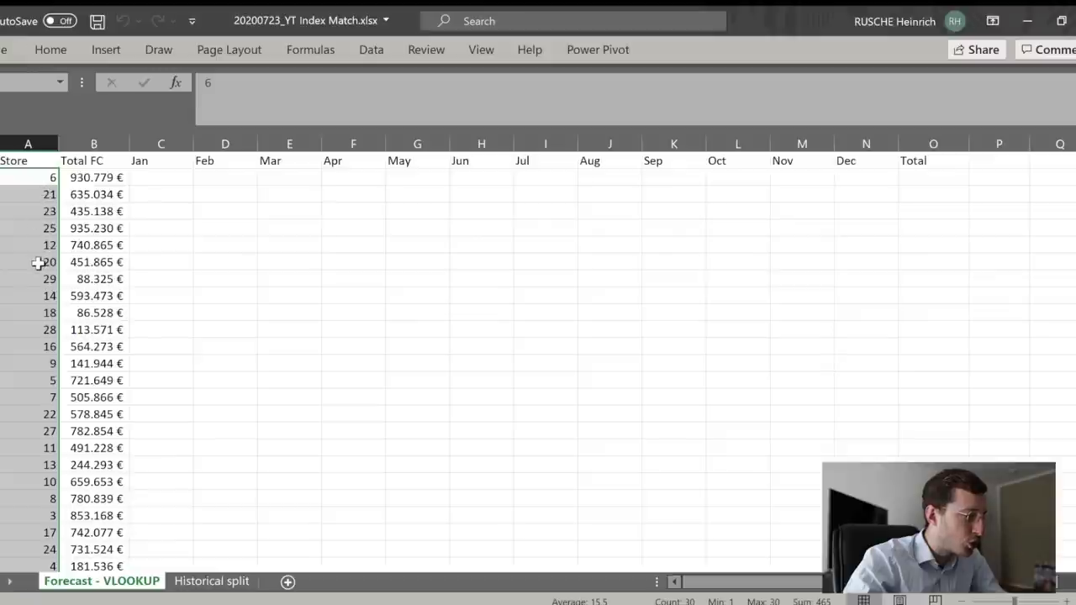
ctrl+click(104, 149)
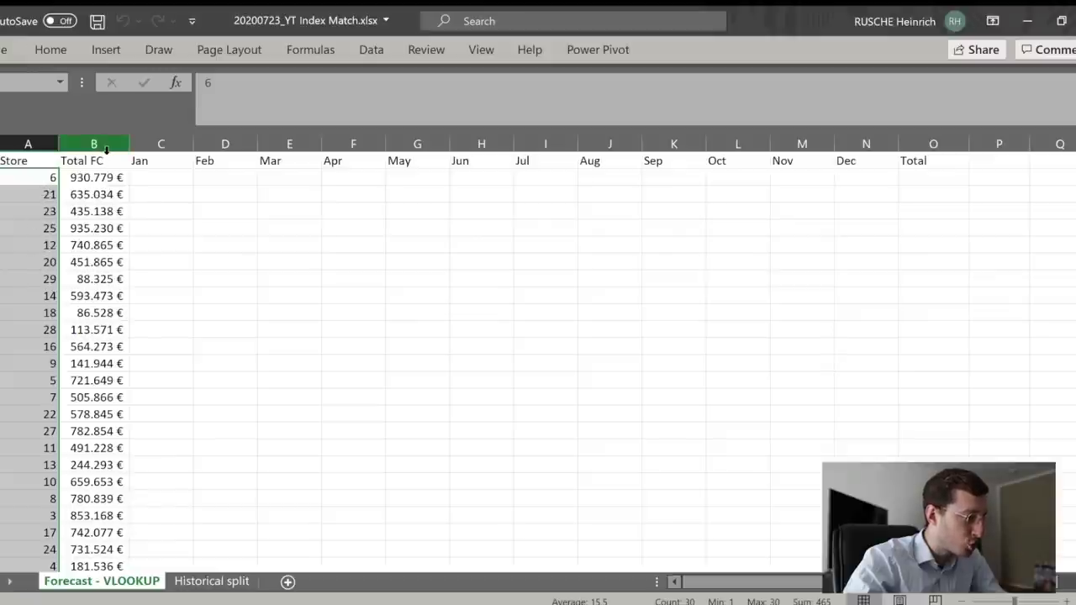
click(99, 144)
click(106, 211)
click(101, 262)
click(106, 179)
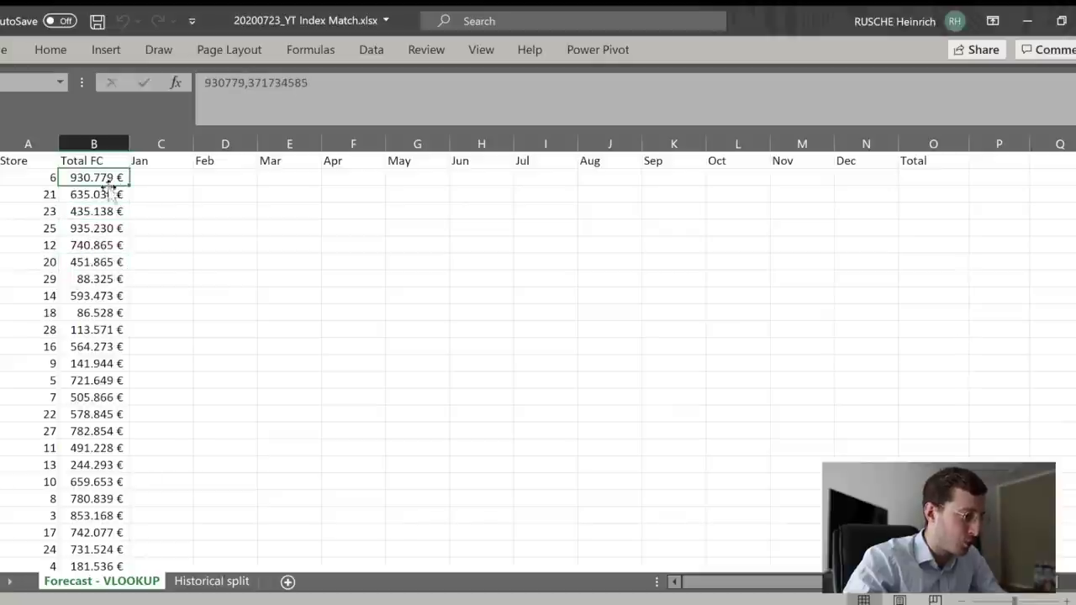
click(106, 262)
drag(88, 180, 96, 513)
click(97, 498)
scroll(99, 483, up, 3)
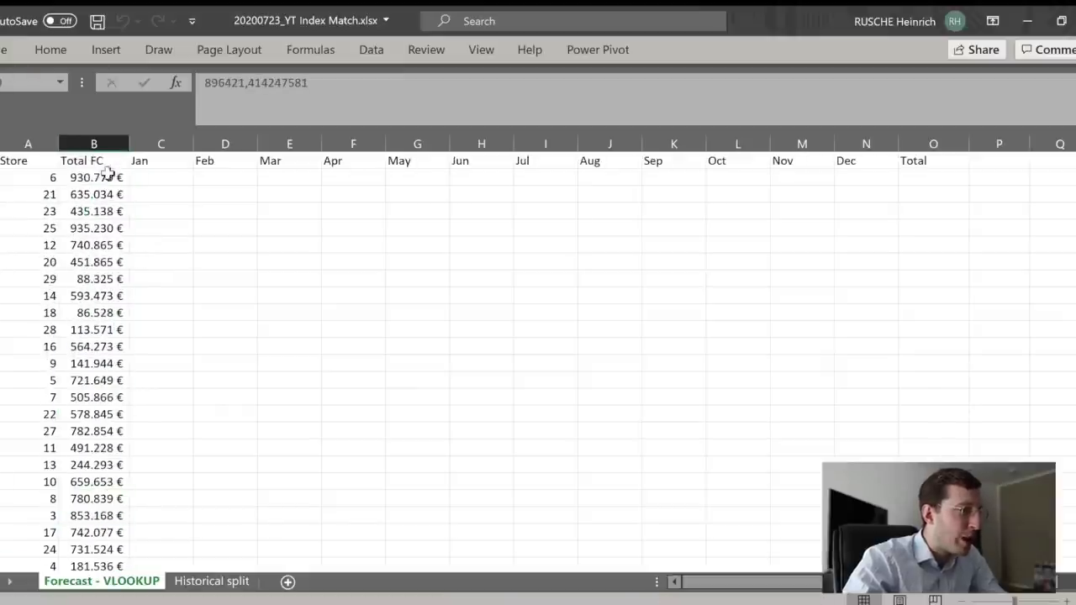
drag(149, 178, 862, 443)
click(468, 293)
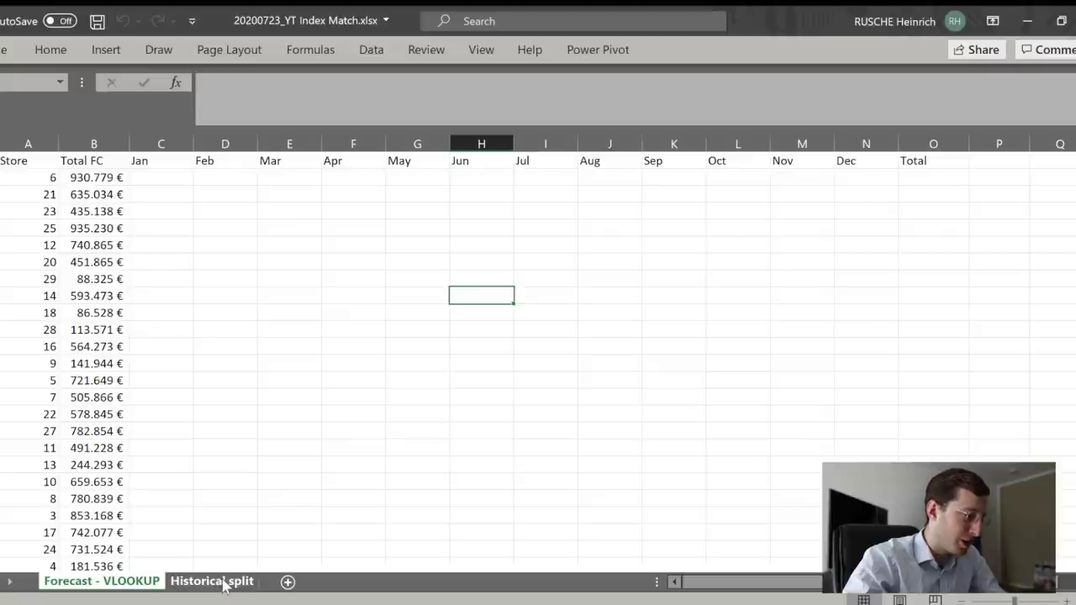
drag(148, 173, 852, 183)
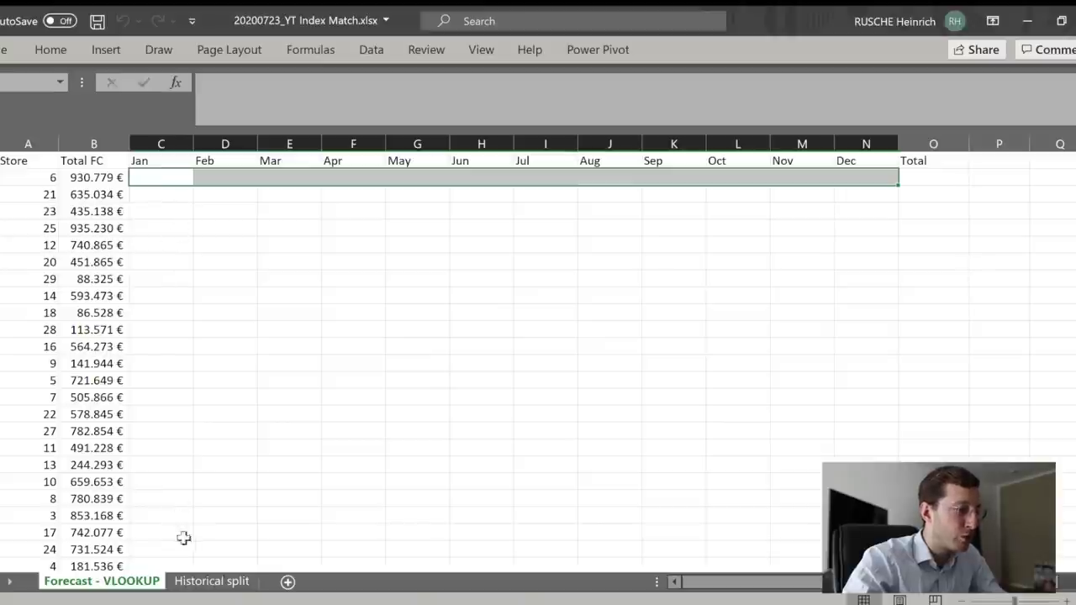
click(206, 580)
drag(305, 348, 16, 210)
click(192, 278)
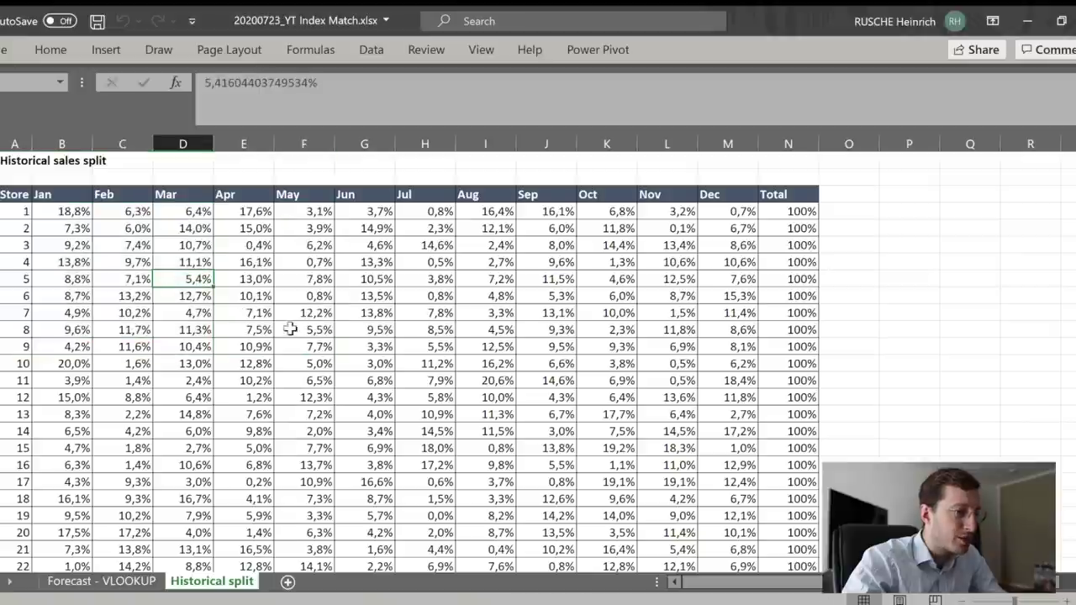
drag(21, 211, 17, 329)
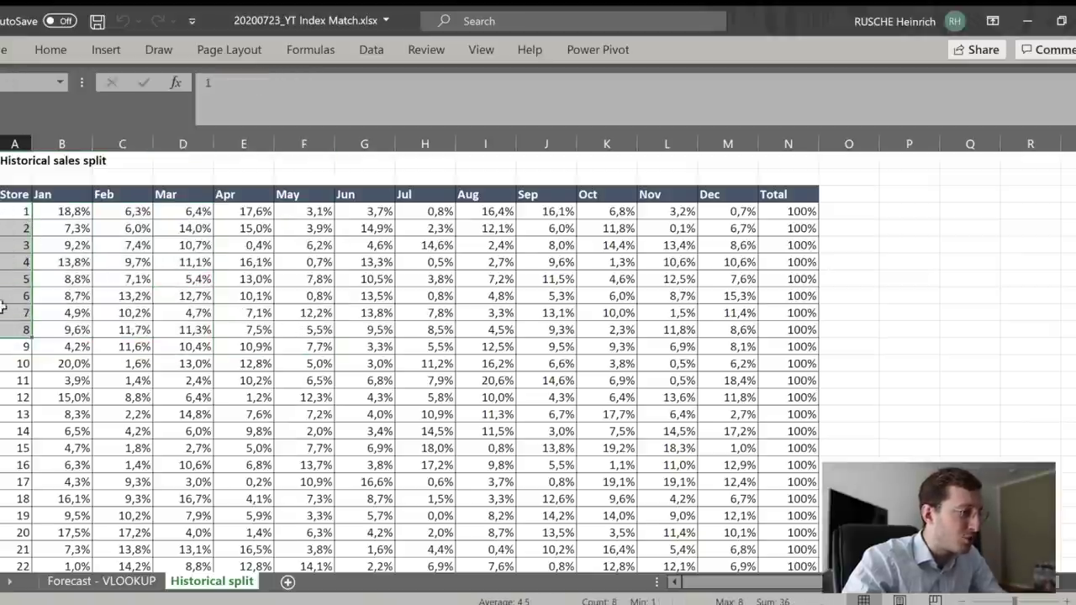
scroll(9, 302, down, 6)
click(14, 395)
drag(14, 395, 3, 84)
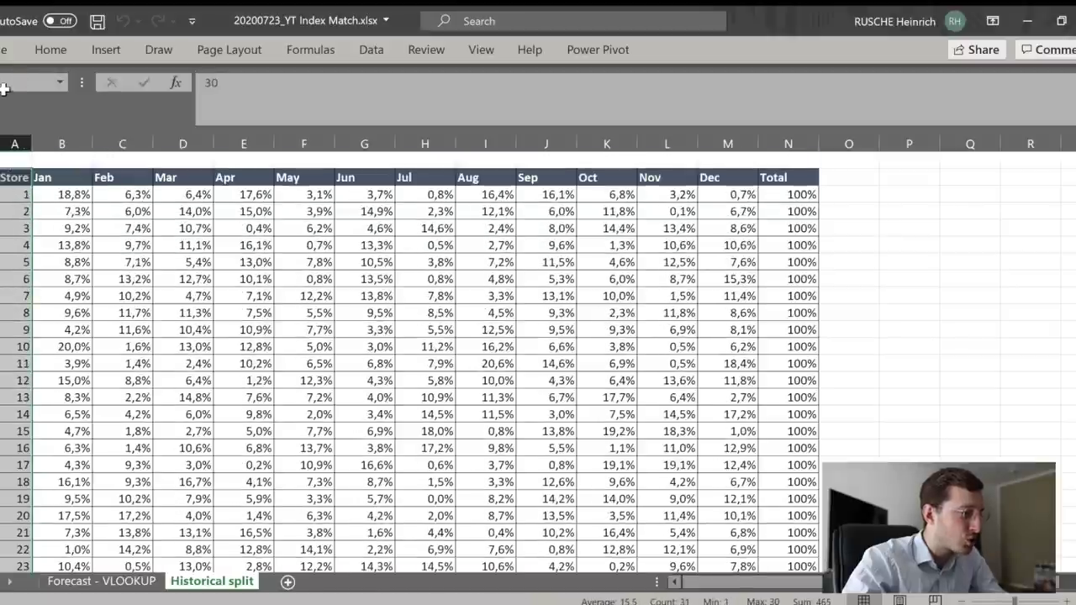
click(101, 175)
click(115, 212)
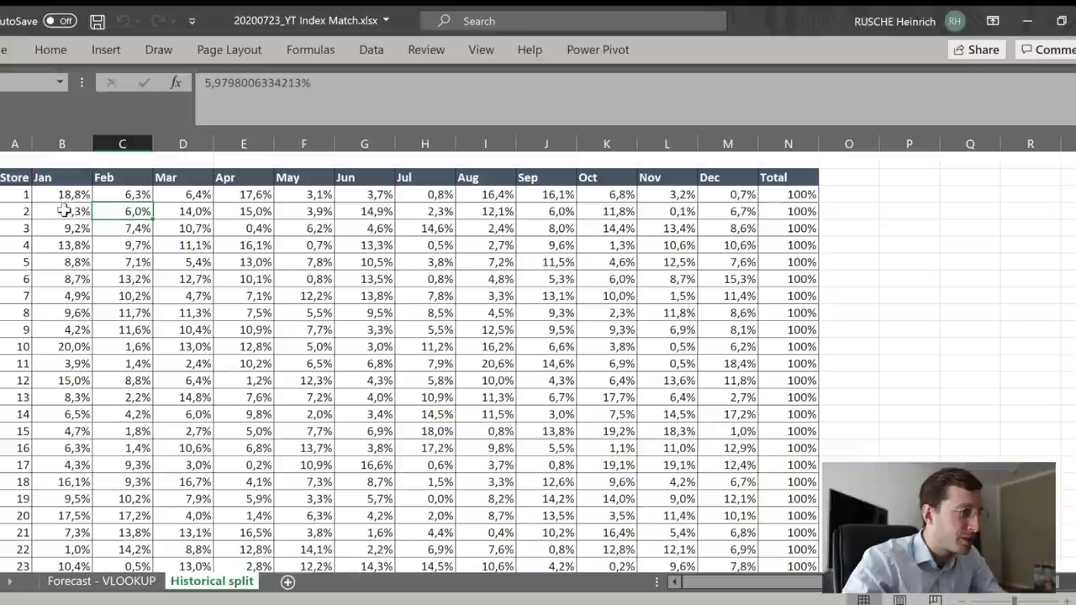
drag(64, 211, 708, 217)
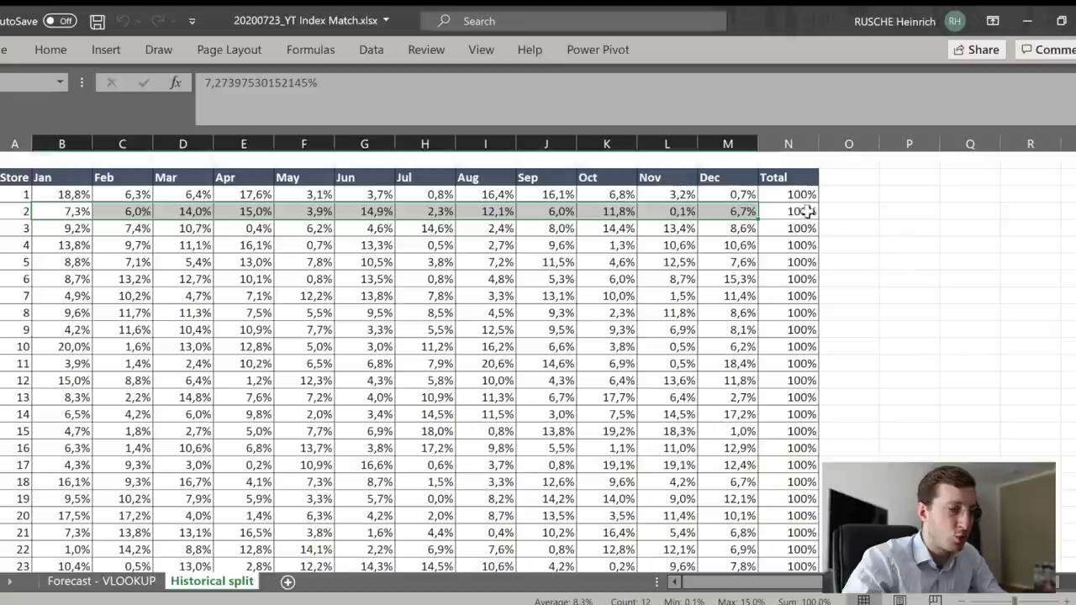
click(802, 211)
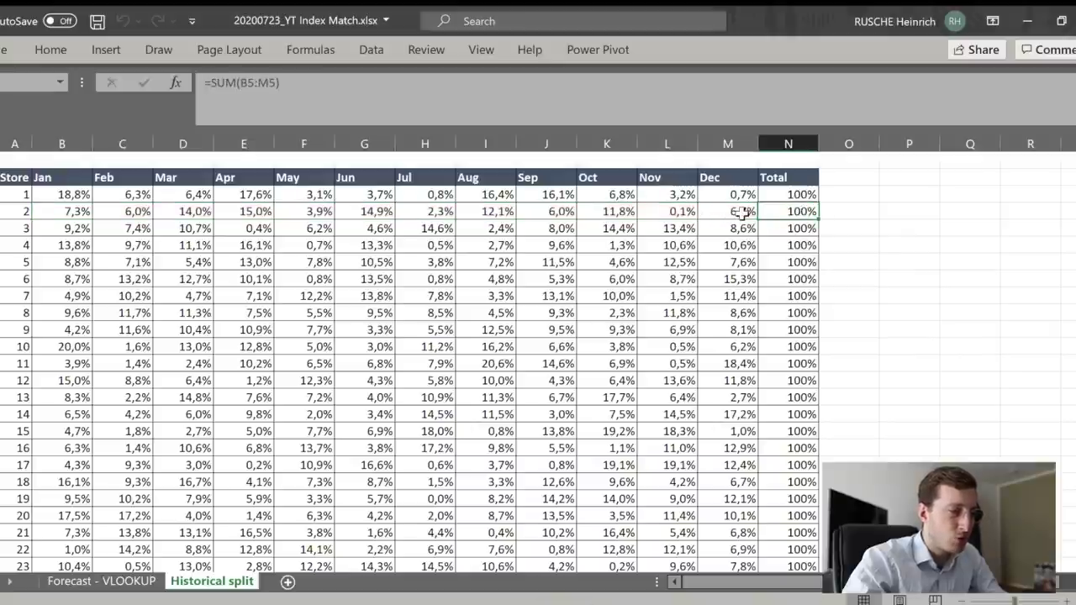
double_click(794, 363)
click(790, 279)
click(783, 245)
double_click(790, 346)
click(794, 297)
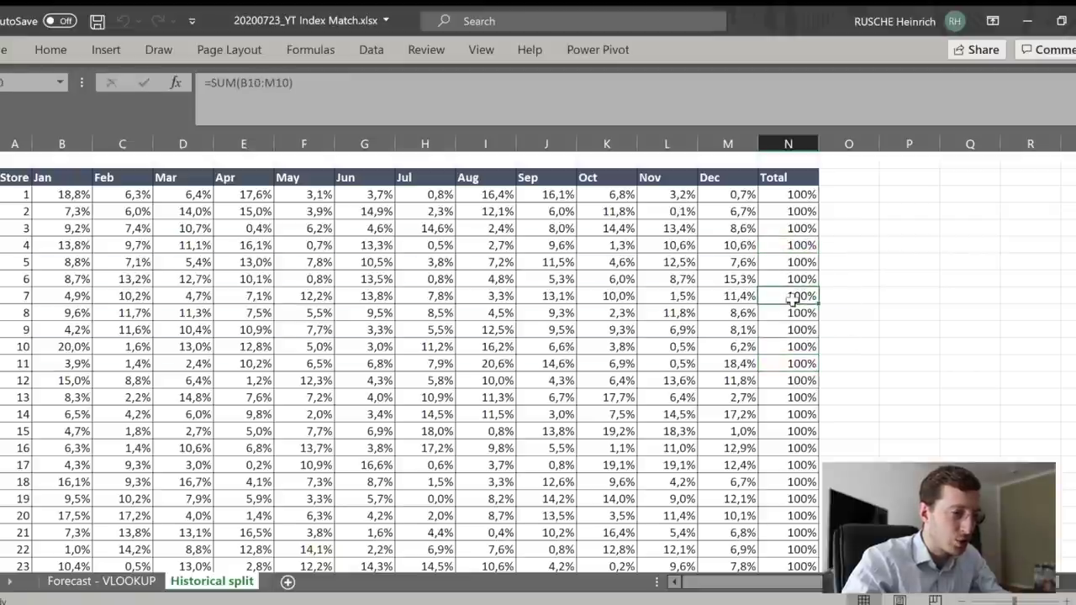
click(52, 200)
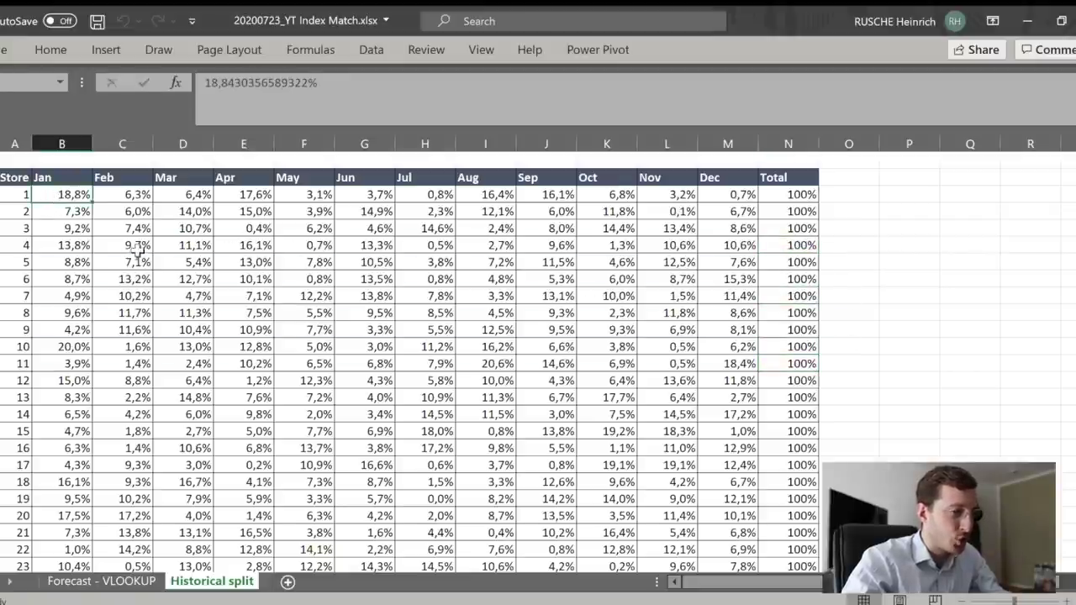
click(66, 213)
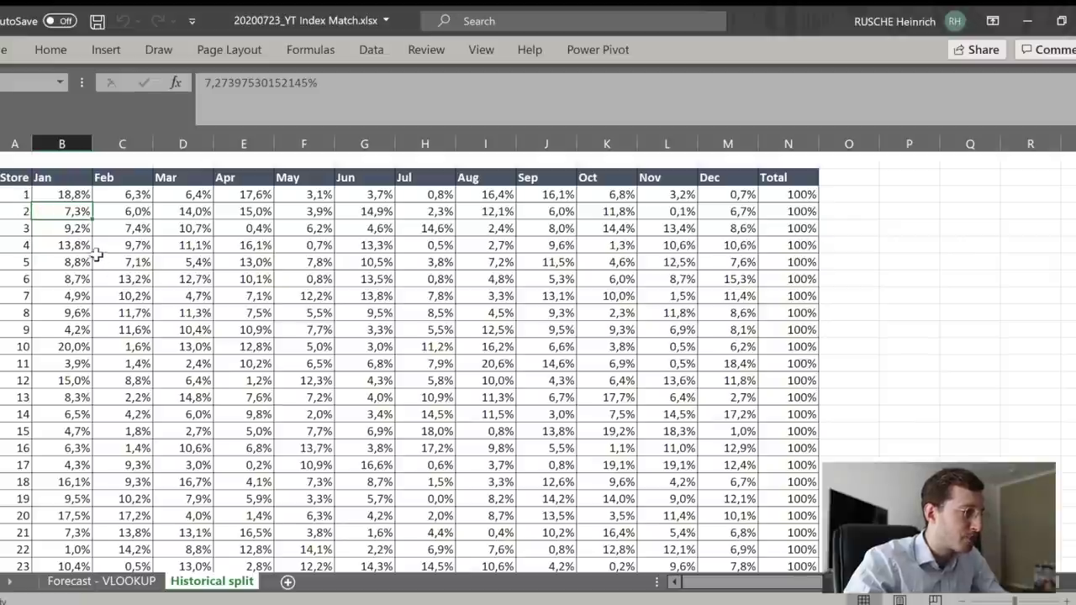
click(101, 581)
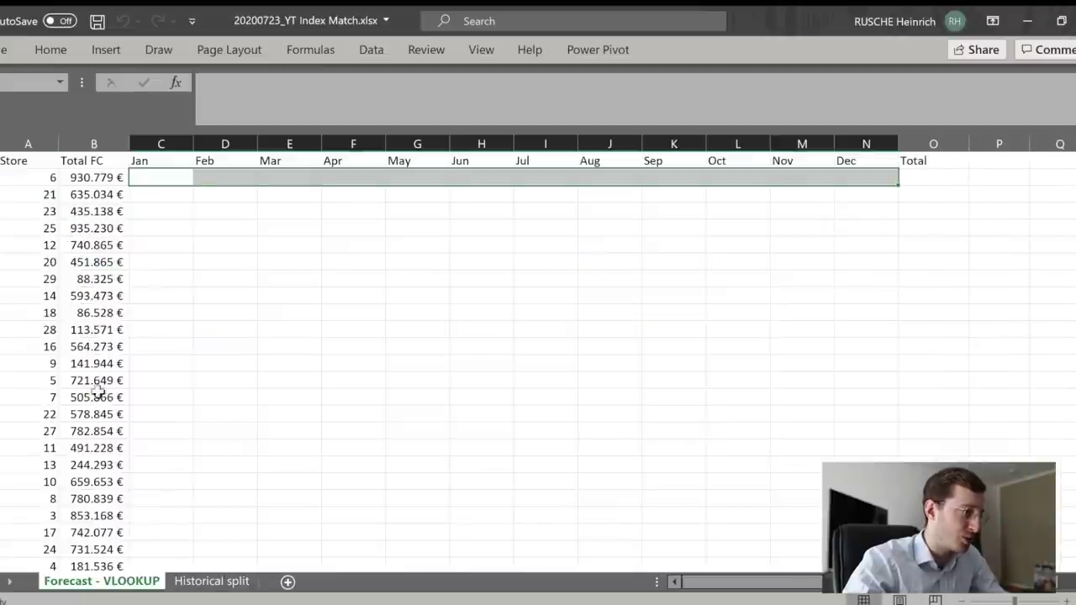
click(256, 333)
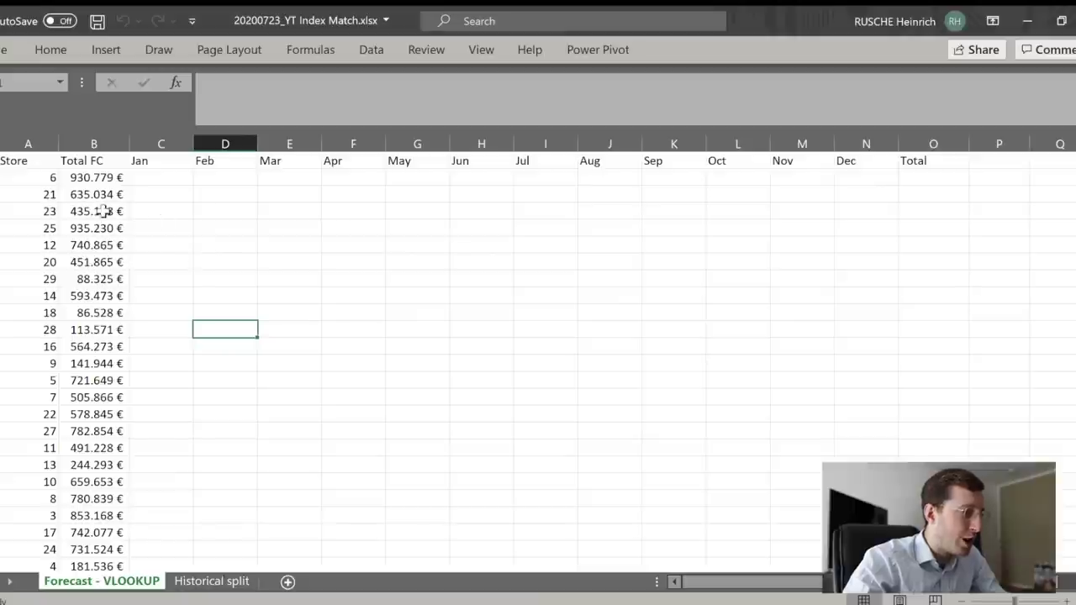
click(99, 178)
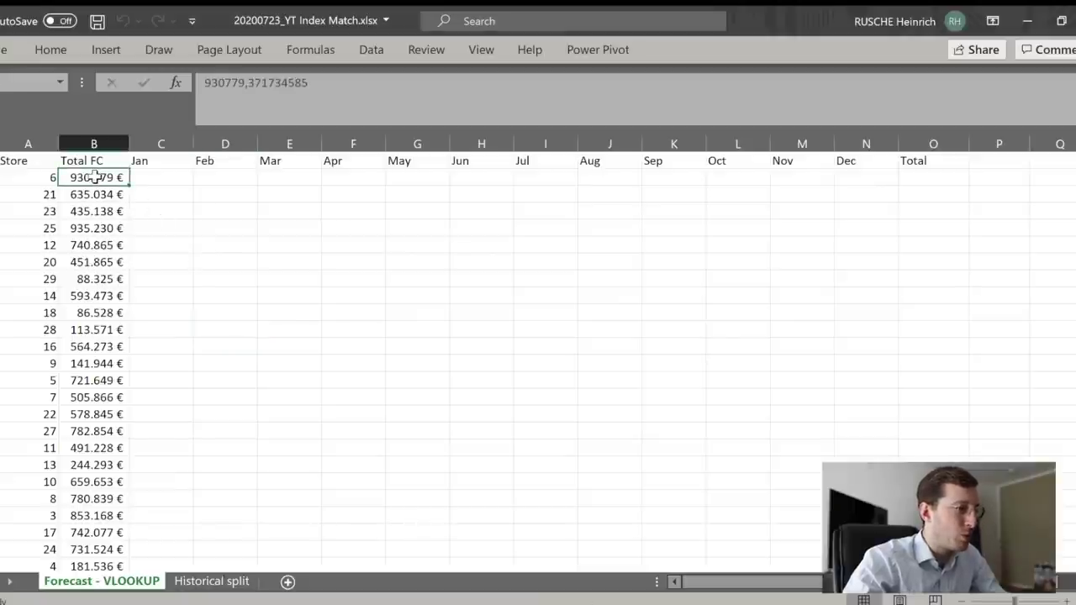
click(160, 178)
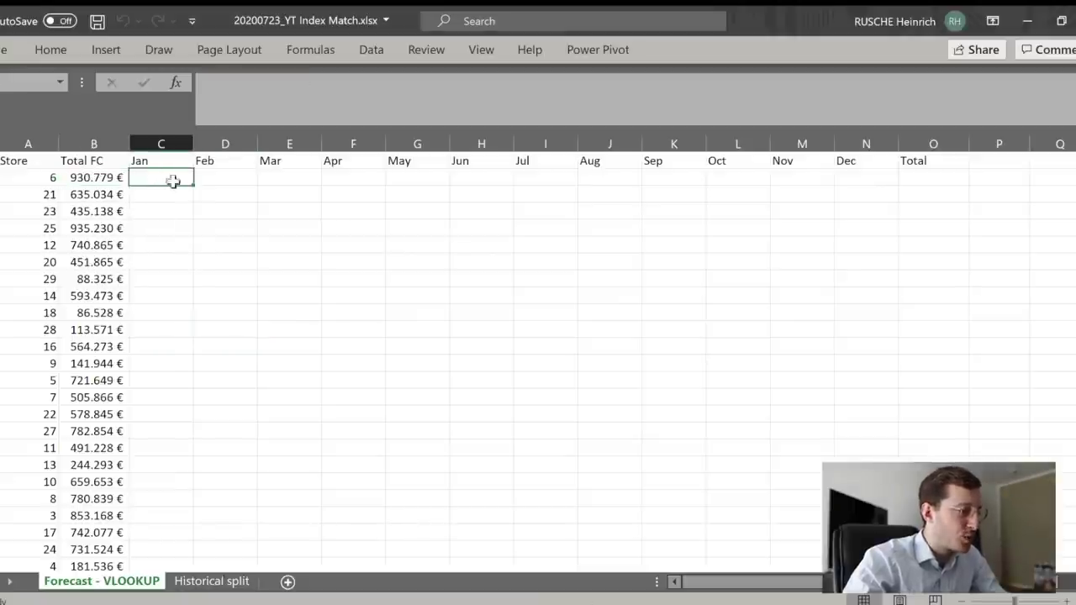
click(192, 582)
click(137, 582)
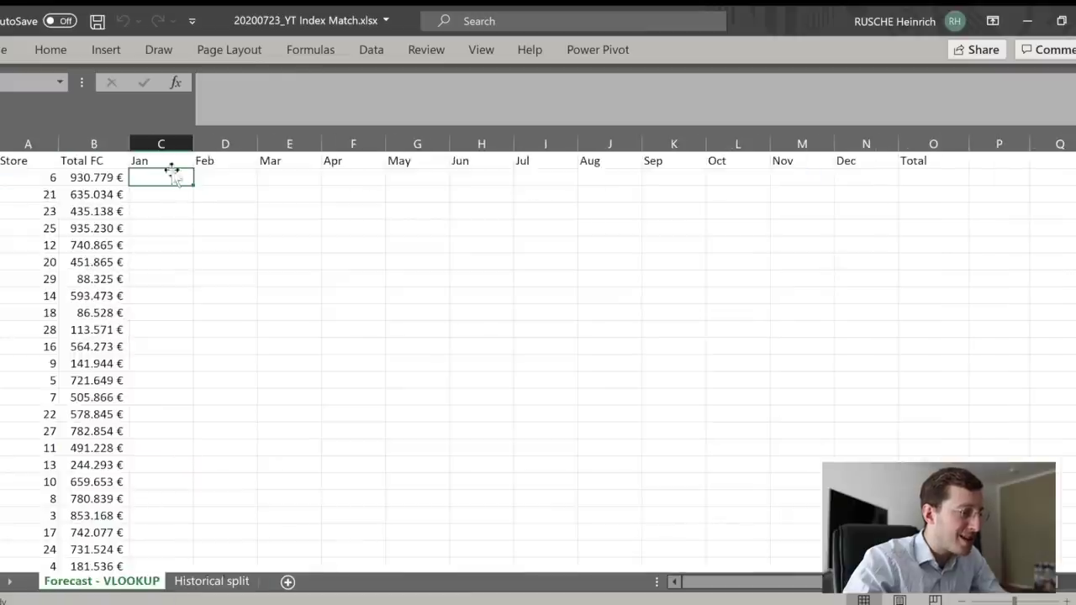
drag(150, 177, 874, 501)
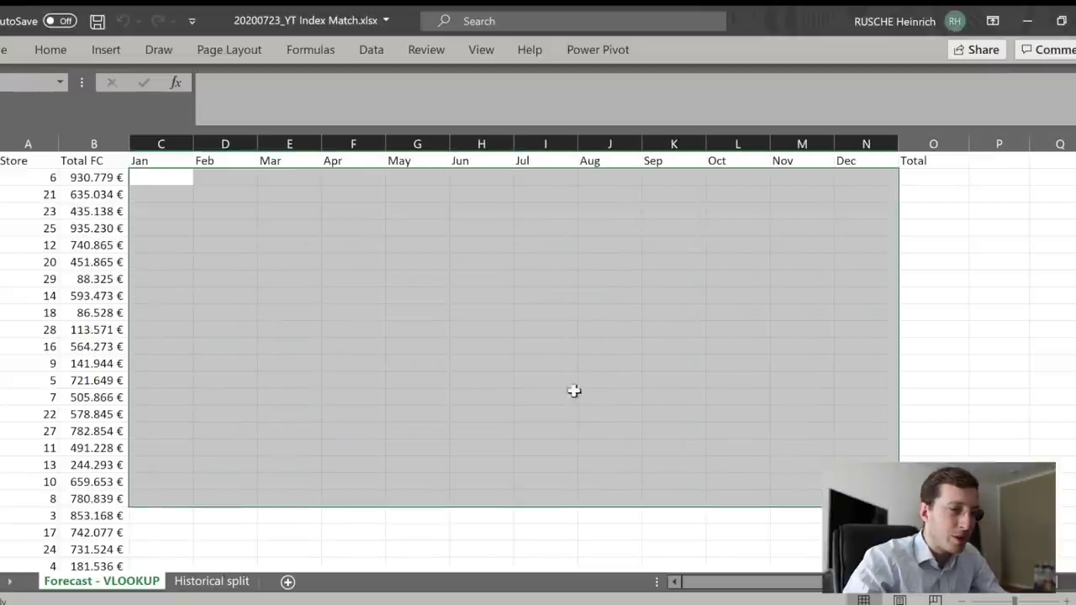
click(472, 348)
click(141, 176)
click(172, 258)
click(153, 177)
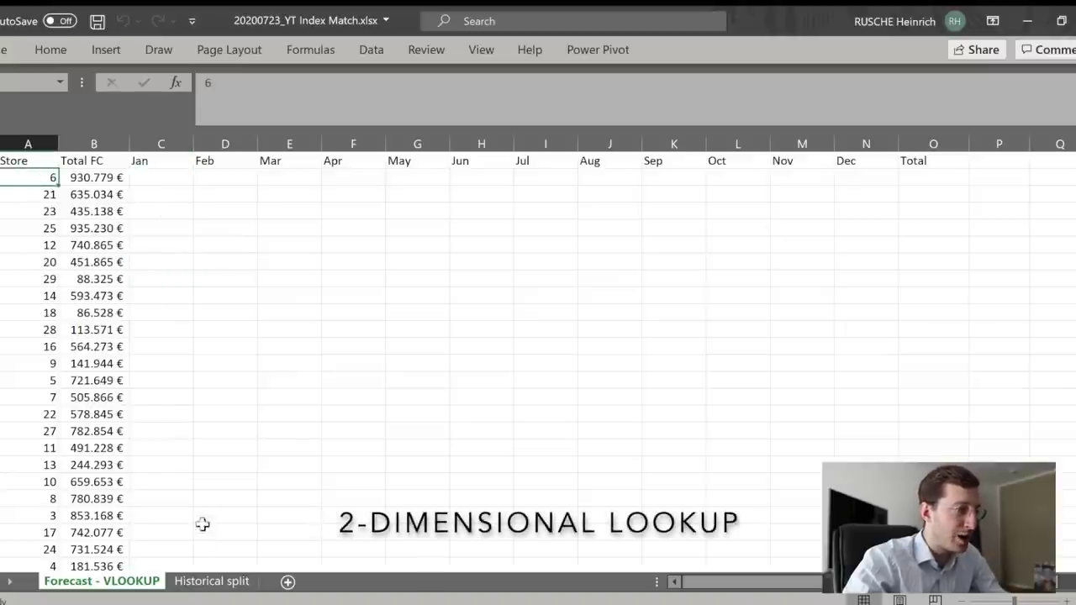
click(195, 578)
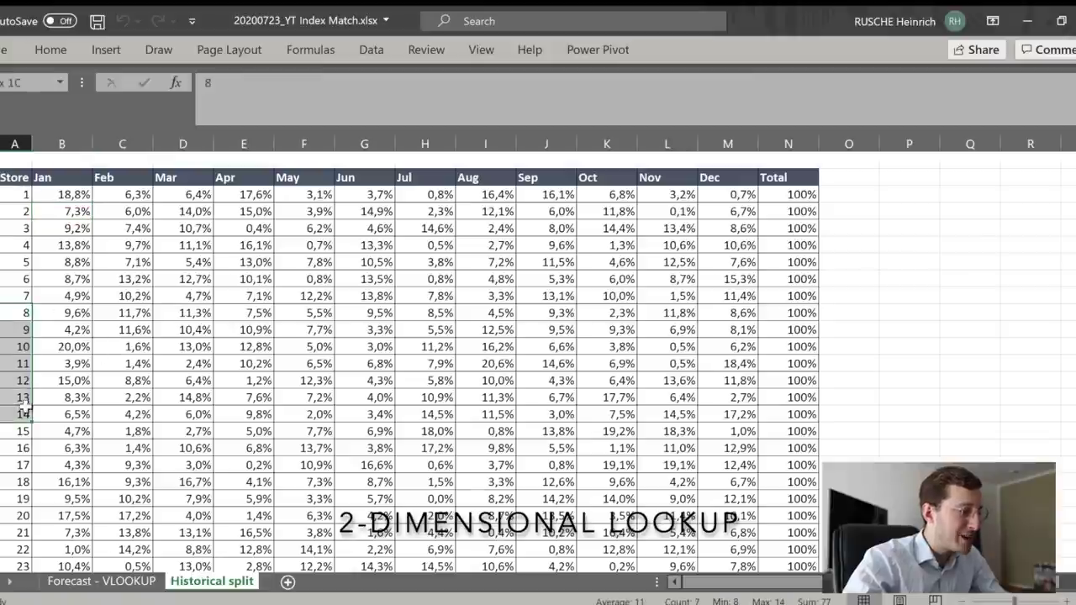
drag(103, 177, 677, 173)
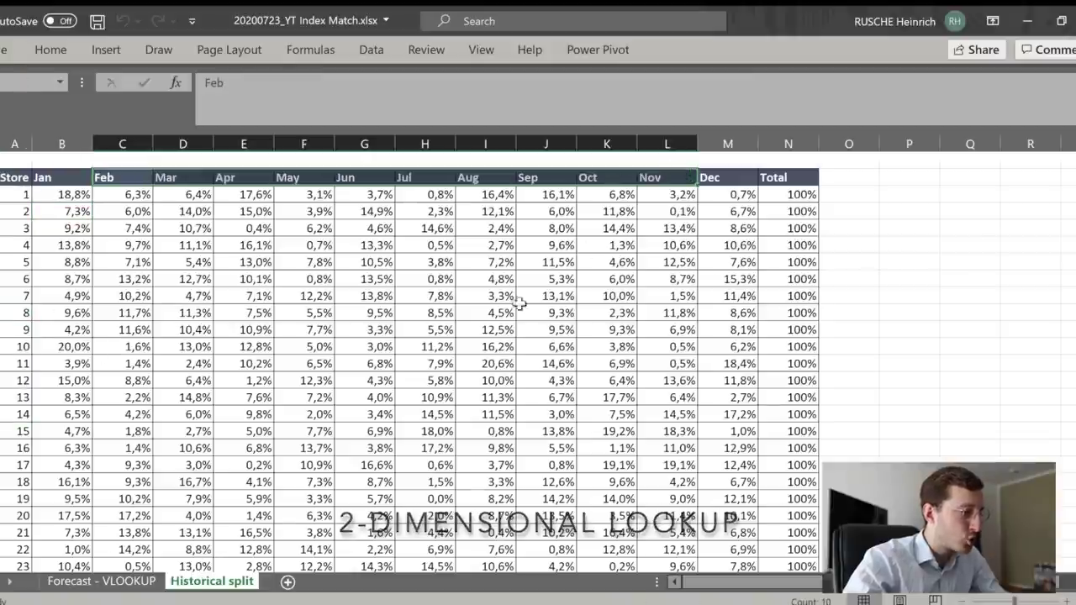
click(141, 581)
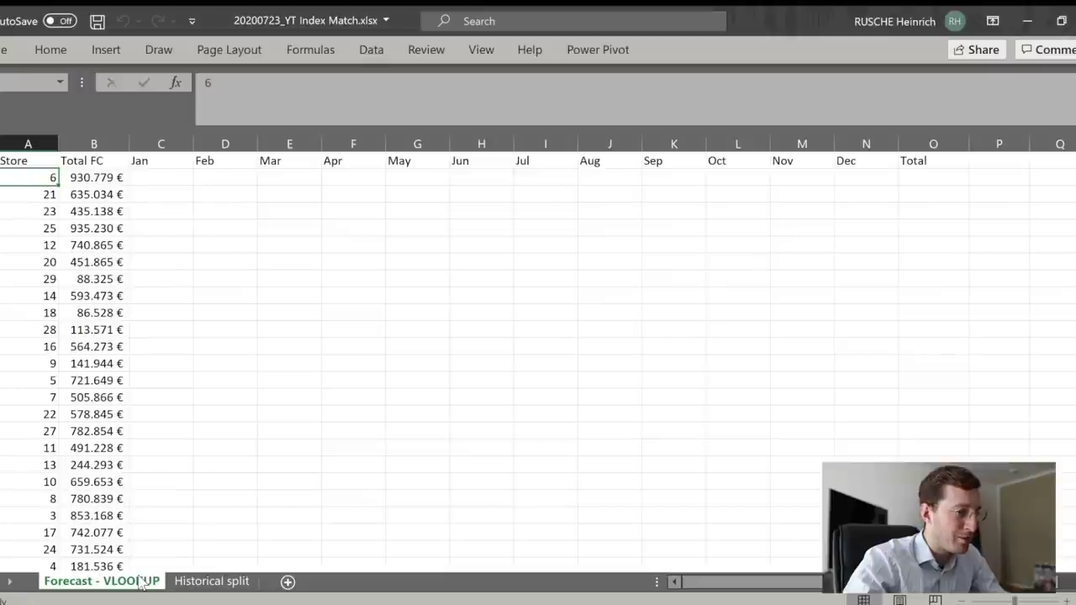
key(Right)
key(Right)
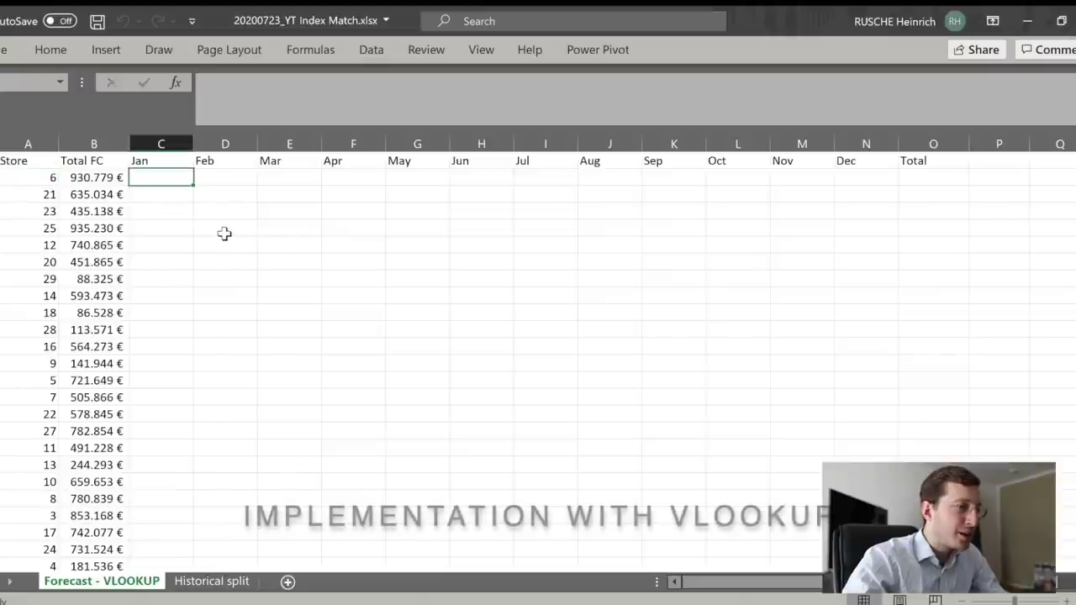
Enter =VLOOKUP($A2;'Historical split'!A:M;2;0) in store 6's Jan cell C2
drag(242, 200, 185, 176)
click(185, 176)
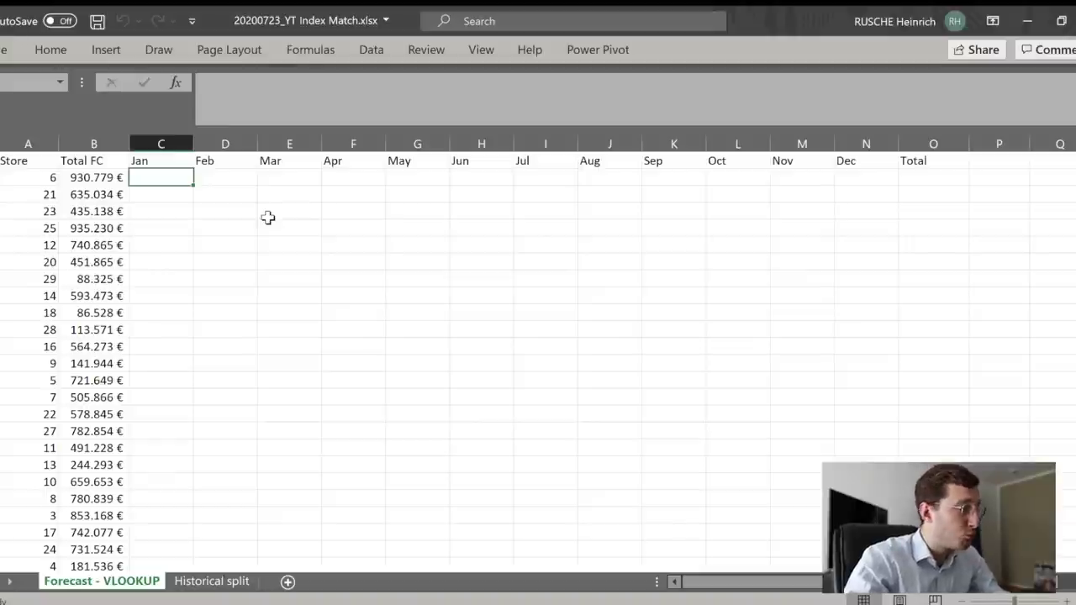
text(=)
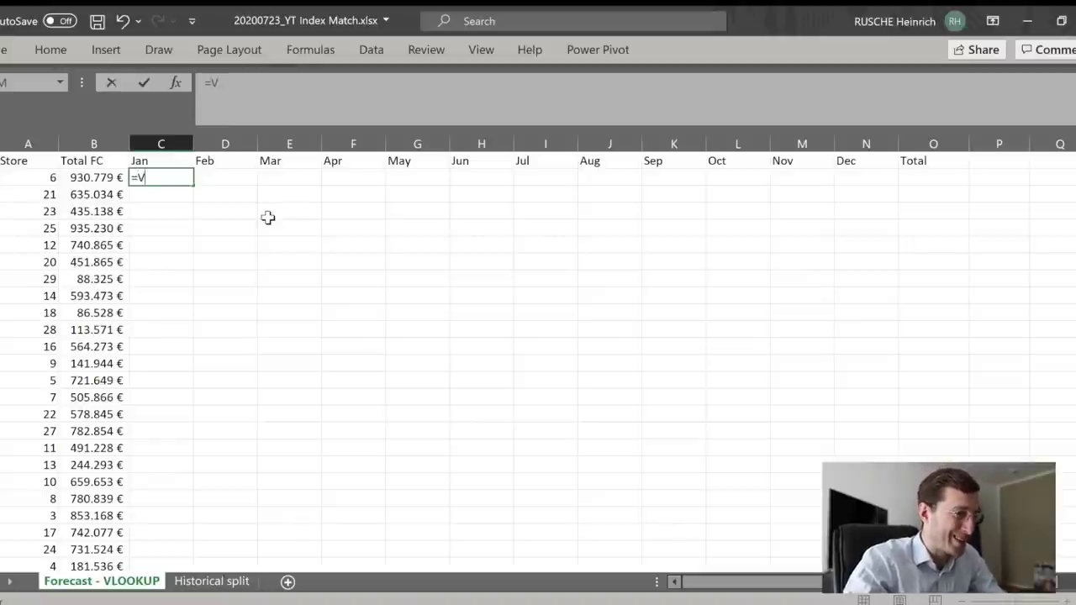
text(VLOOKUP()
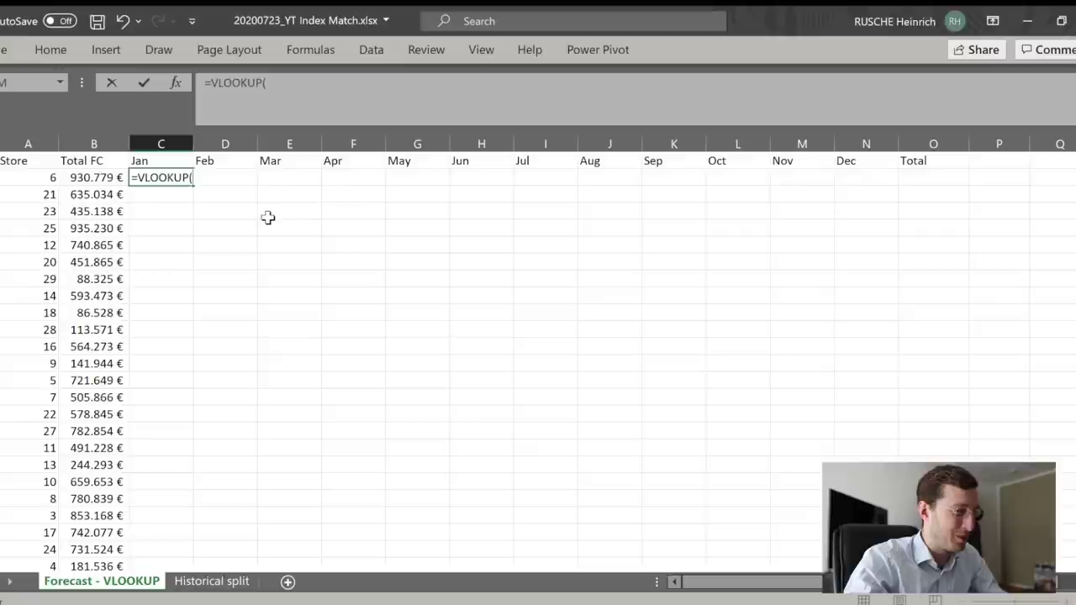
click(21, 175)
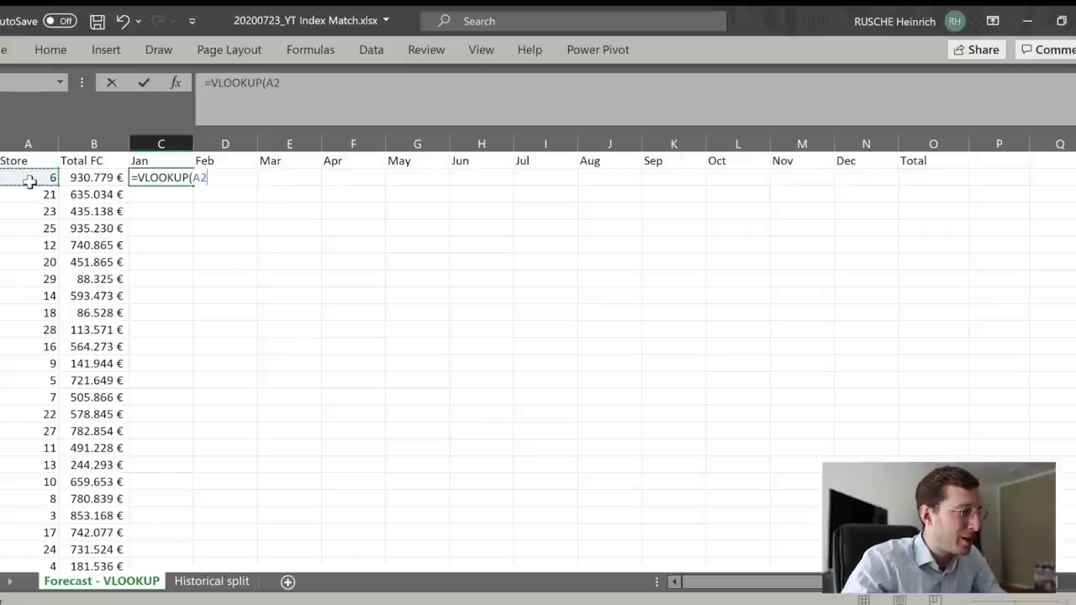
key(F4)
key(F4)
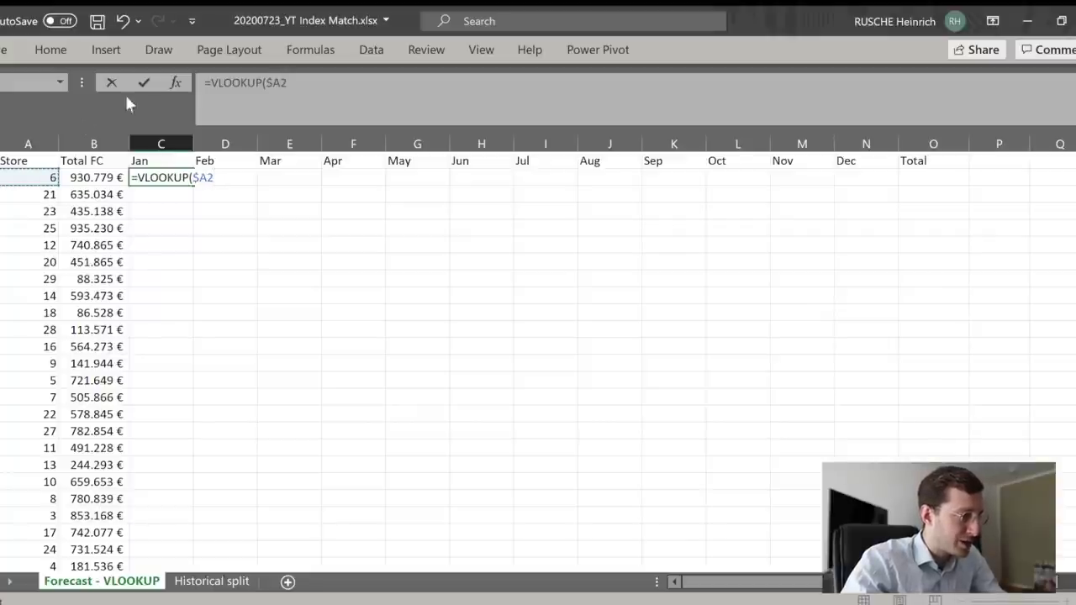
text(;)
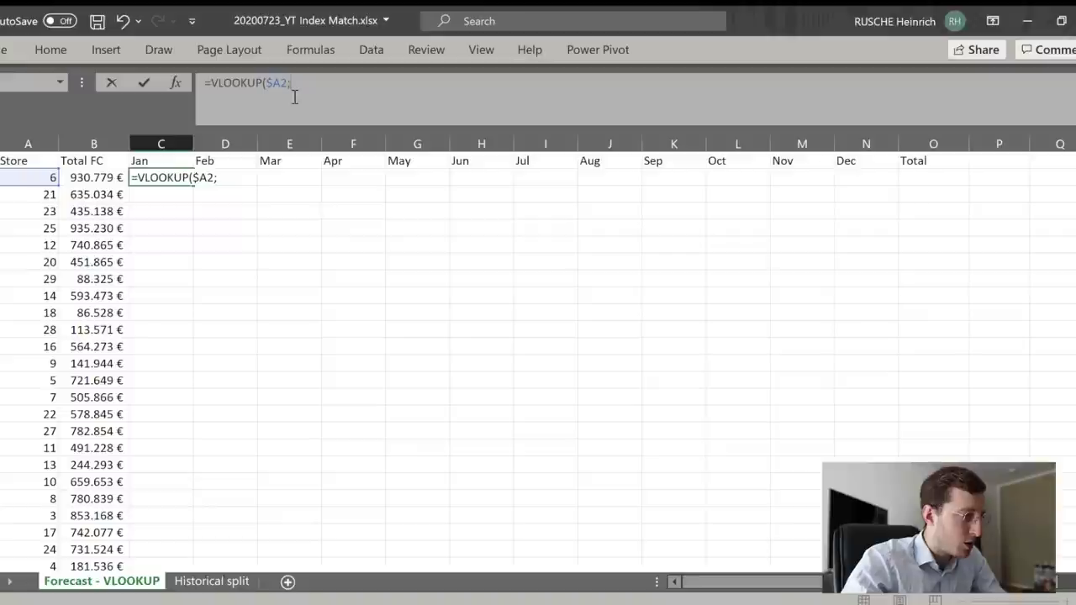
click(200, 580)
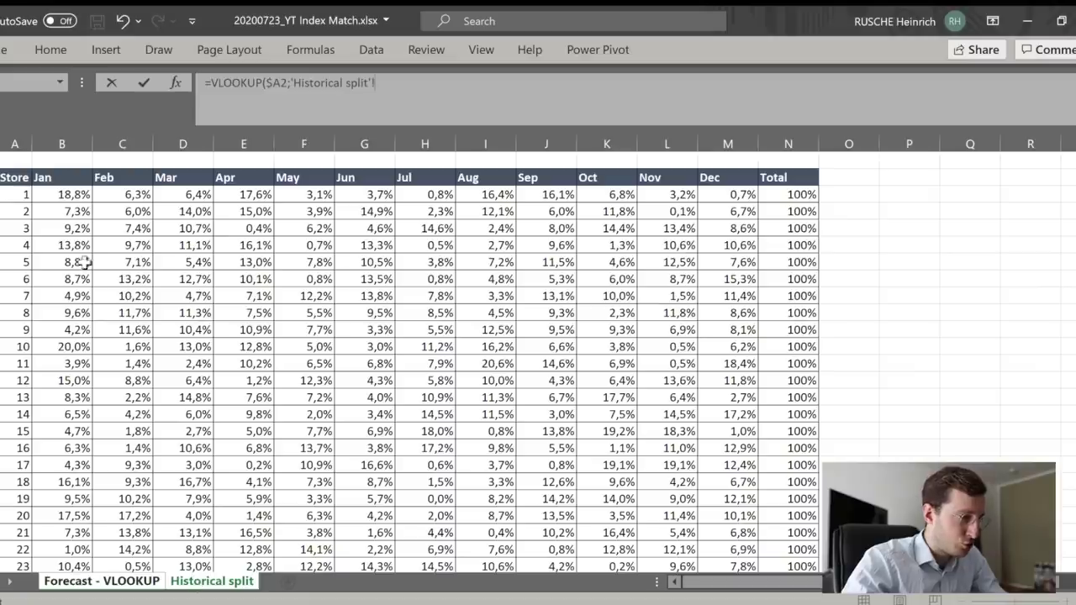
click(13, 142)
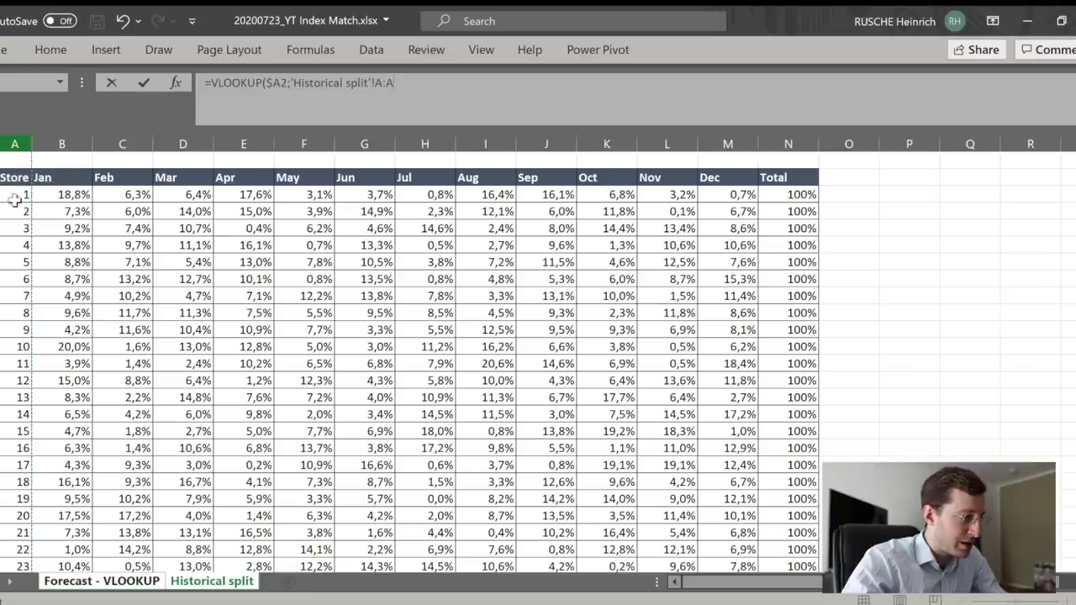
drag(9, 140, 726, 137)
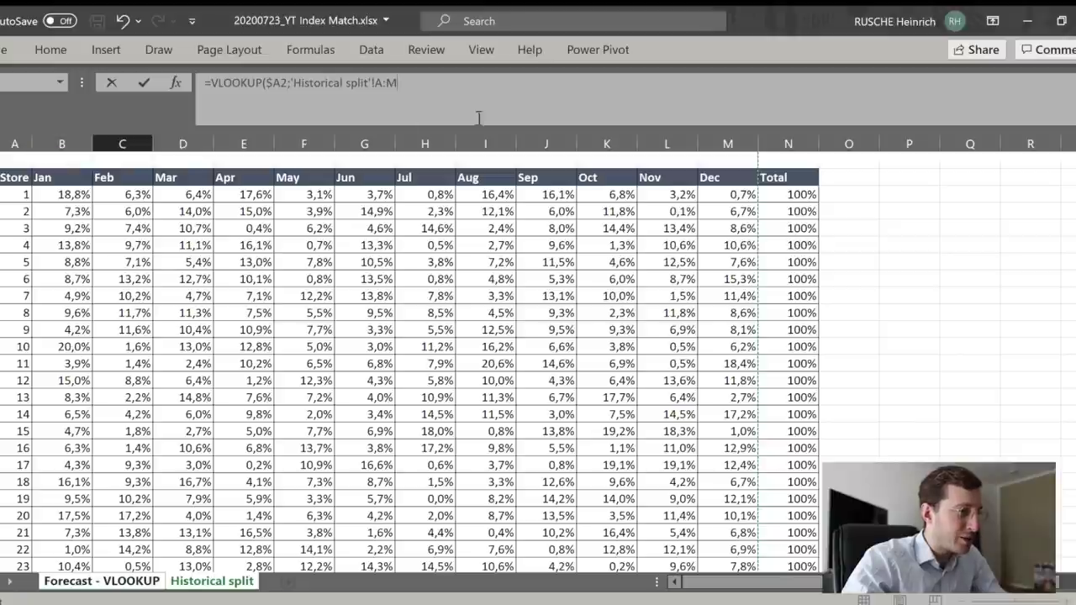
text(;2;0))
key(Return)
Format the Jan result as currency with two decimals, showing 0,09 €
key(Up)
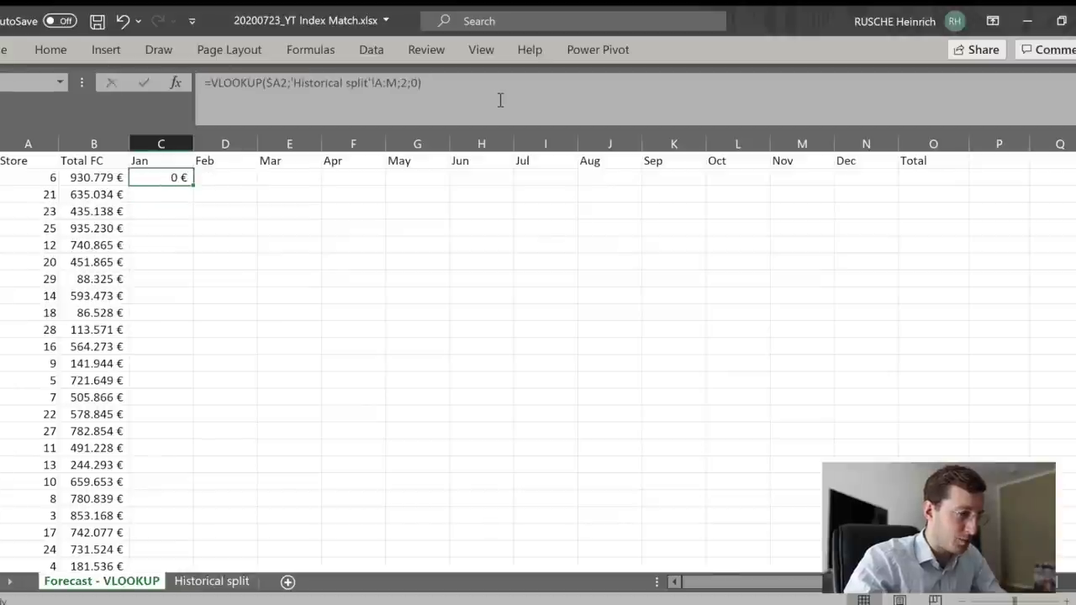
click(51, 49)
key(ctrl+shift+4)
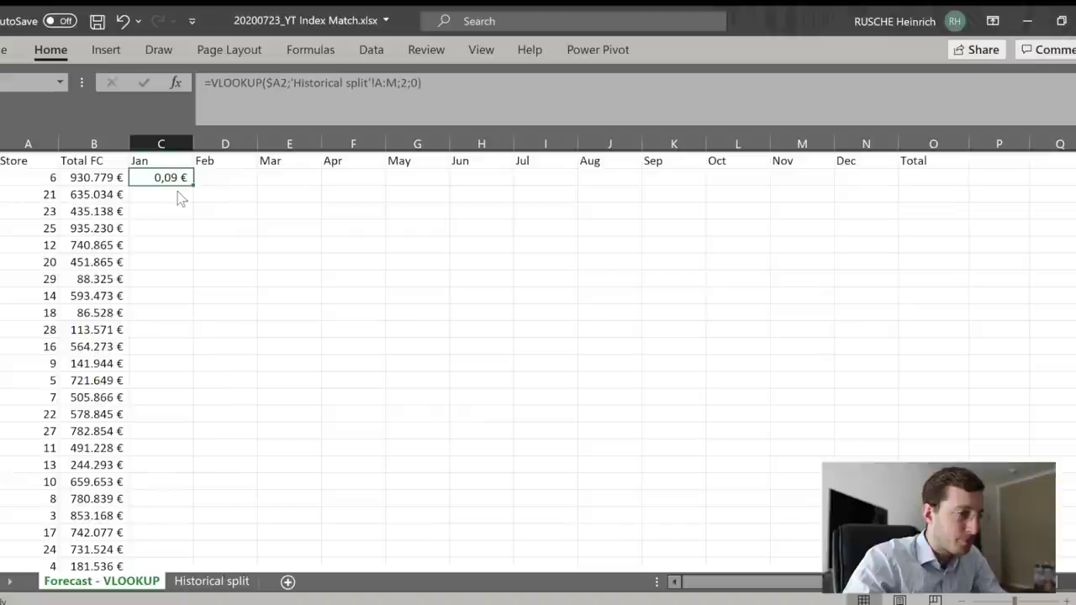
Check store 6's 8,7% January split on the Historical split sheet
click(210, 580)
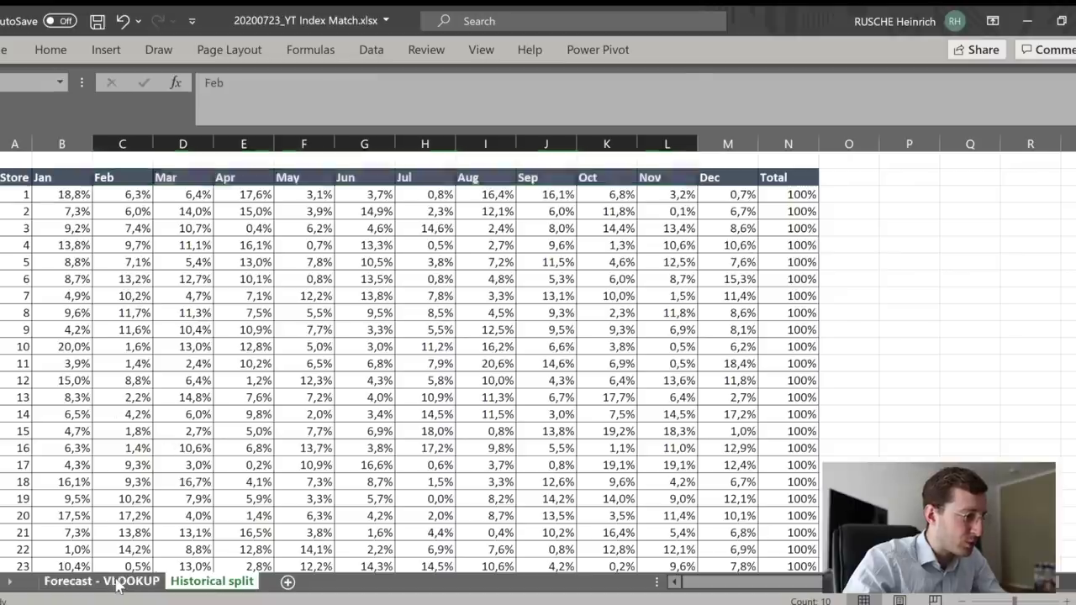
click(117, 581)
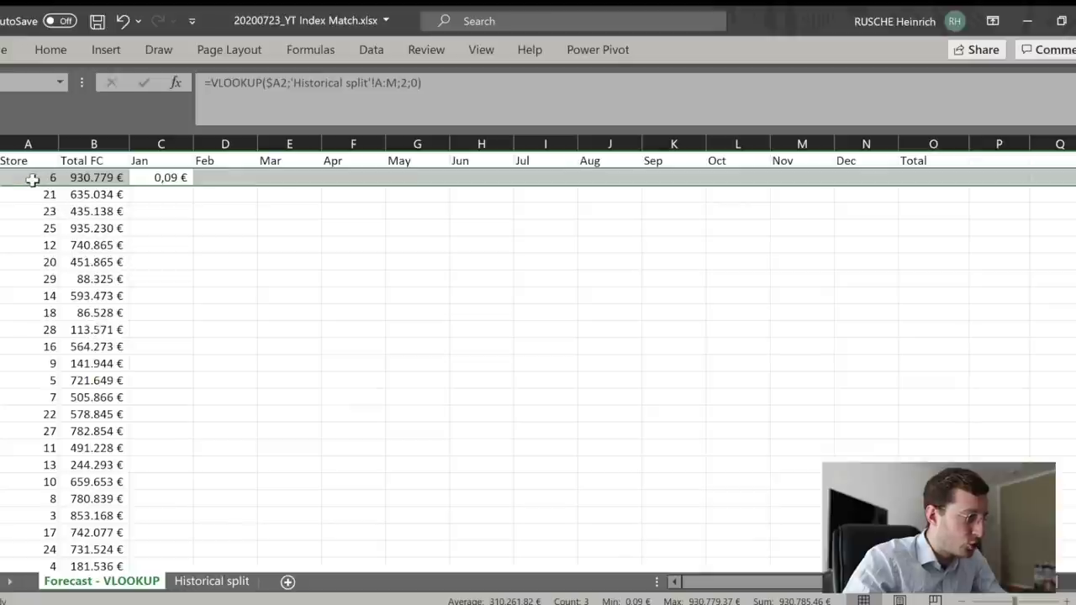
click(211, 580)
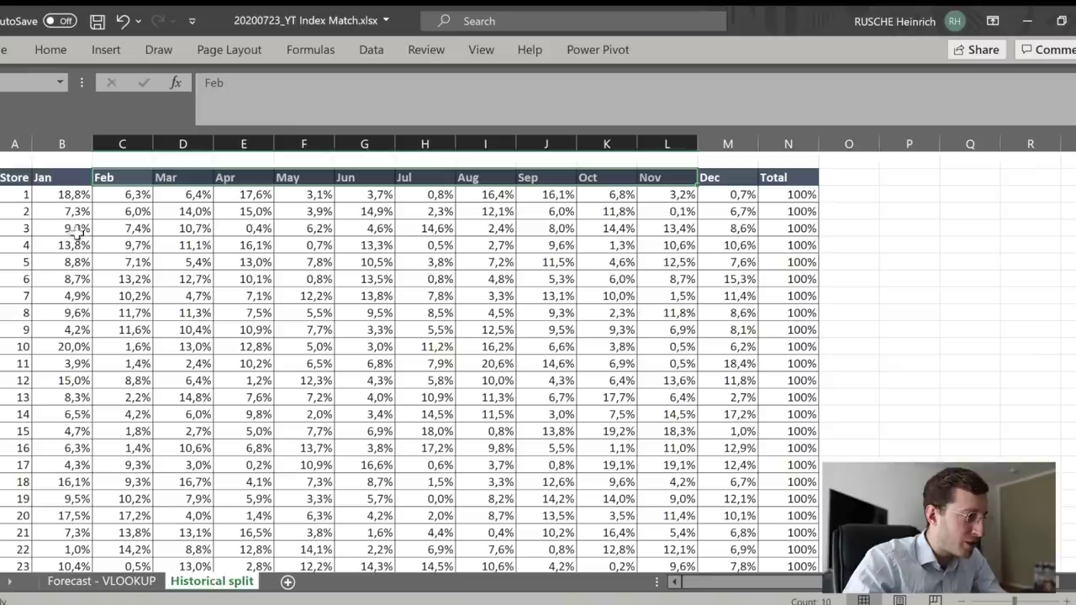
click(73, 278)
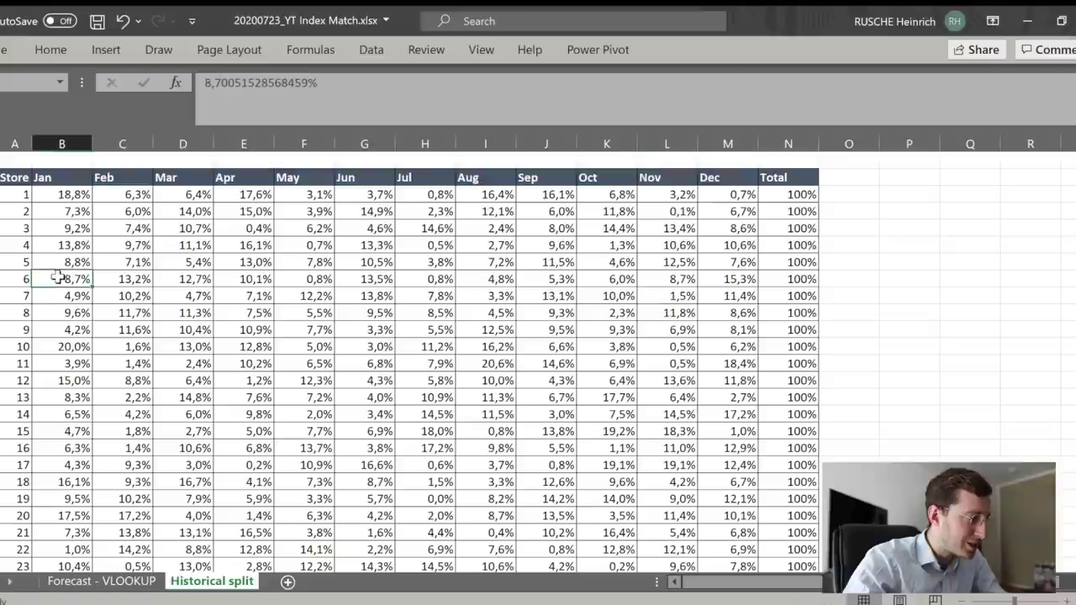
key(ctrl+space)
click(73, 279)
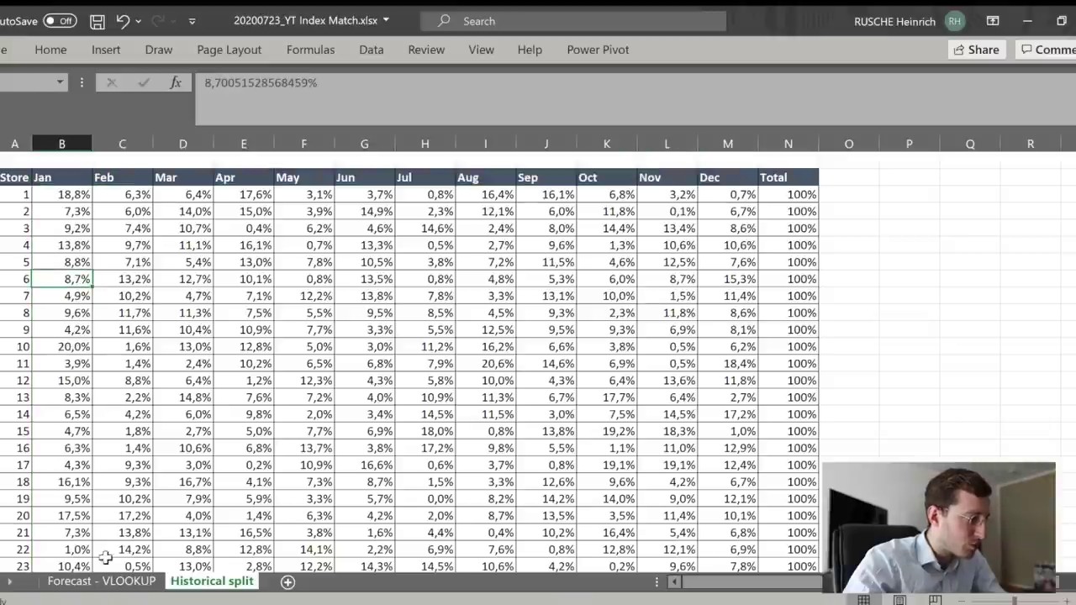
Add one decimal to store 6's Jan value so it reads 0,087 €
click(103, 581)
click(51, 49)
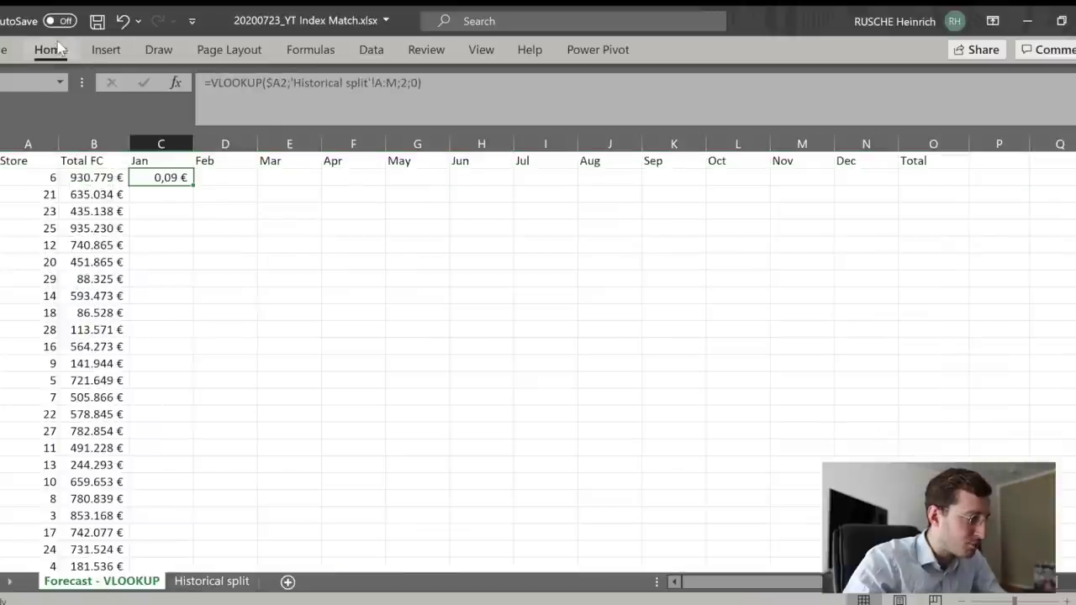
click(510, 104)
click(328, 267)
click(174, 176)
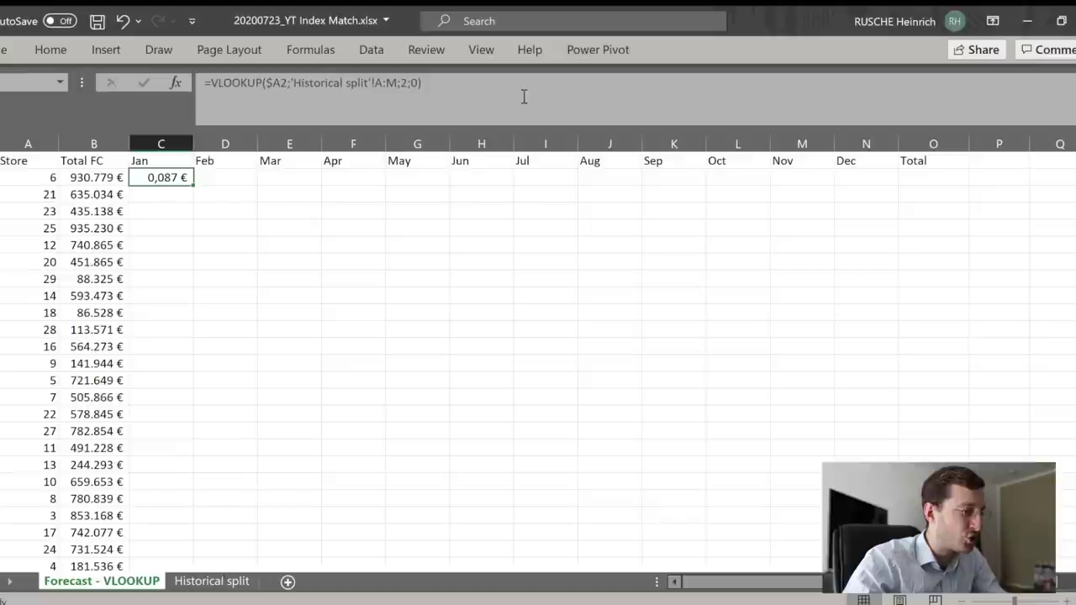
Lock the Jan formula's lookup table range as $A:$M
click(390, 100)
key(F4)
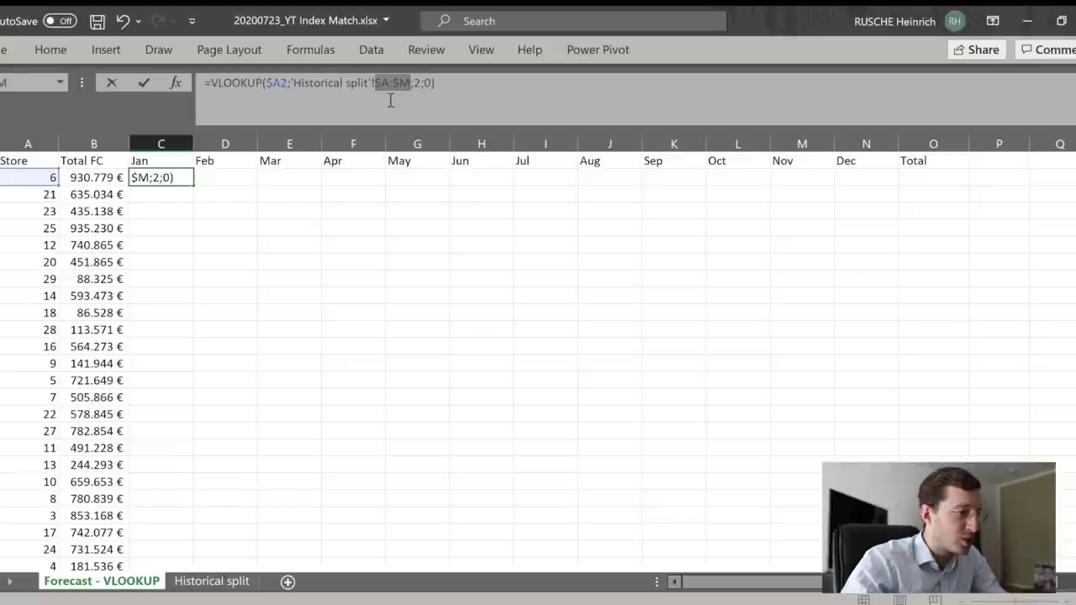
key(Return)
key(Up)
key(Right)
key(Left)
key(Right)
key(Left)
Copy the Jan lookup formula into the Feb and Mar cells
key(ctrl+c)
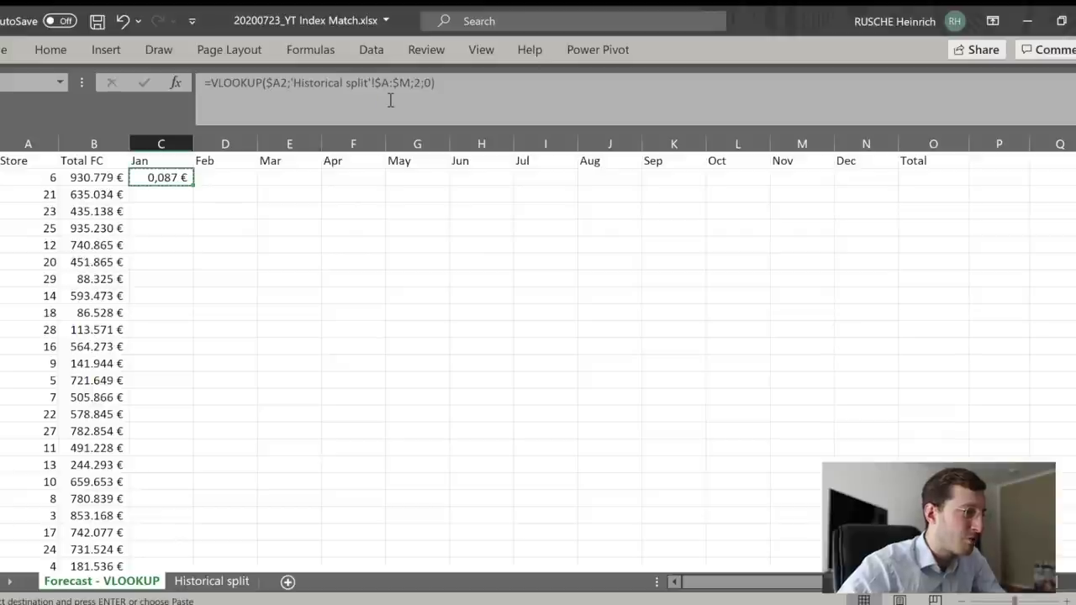
key(Right)
key(ctrl+v)
key(Escape)
key(ctrl+c)
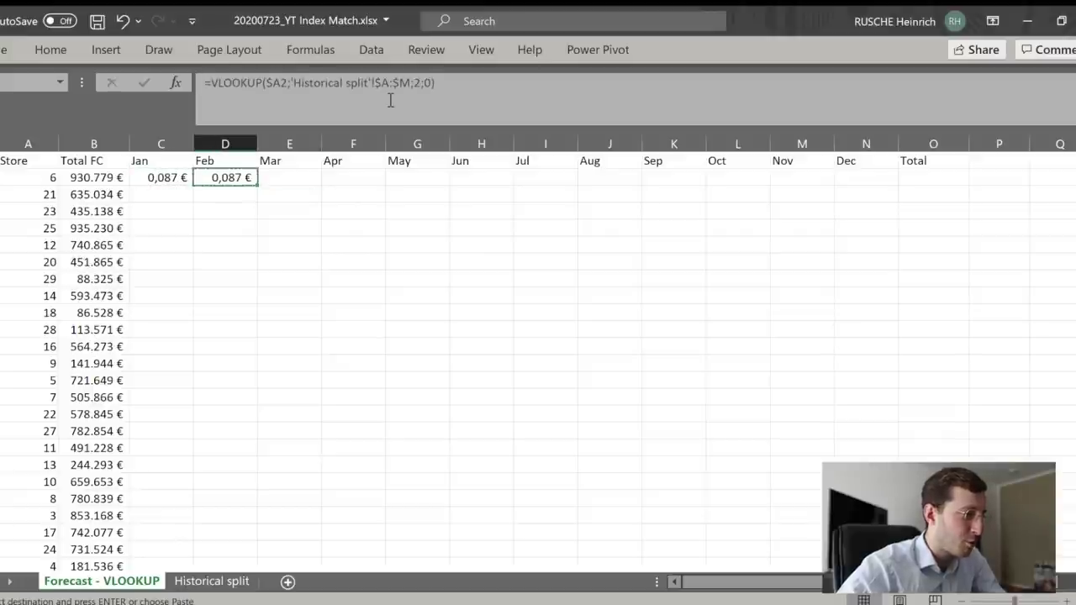
key(Right)
key(ctrl+v)
key(Escape)
key(Left)
key(Left)
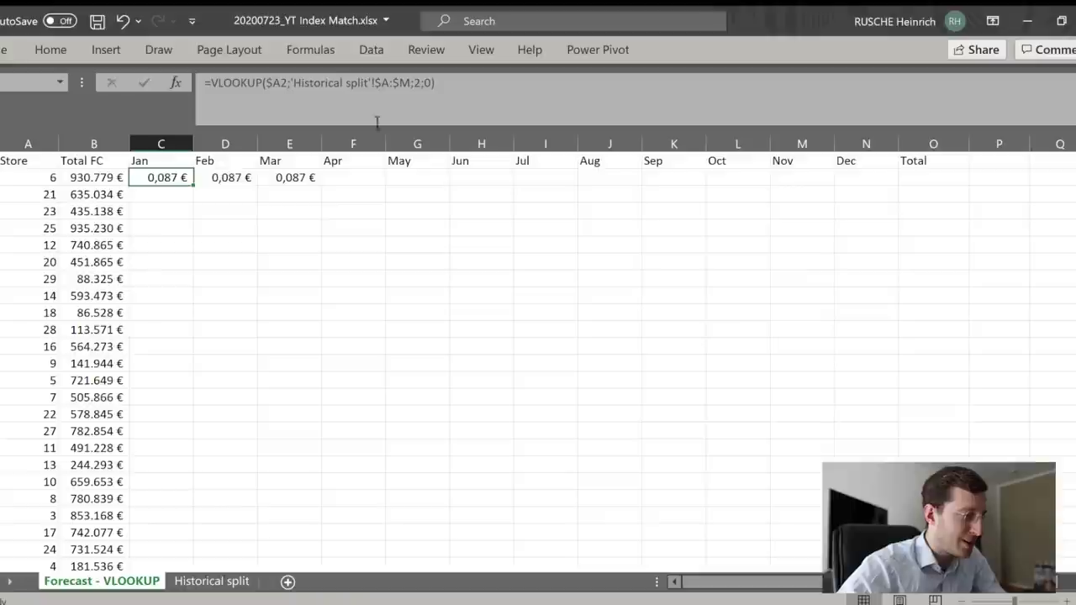
Inspect the Jan and Feb formulas' column index 2 without changing them
double_click(415, 84)
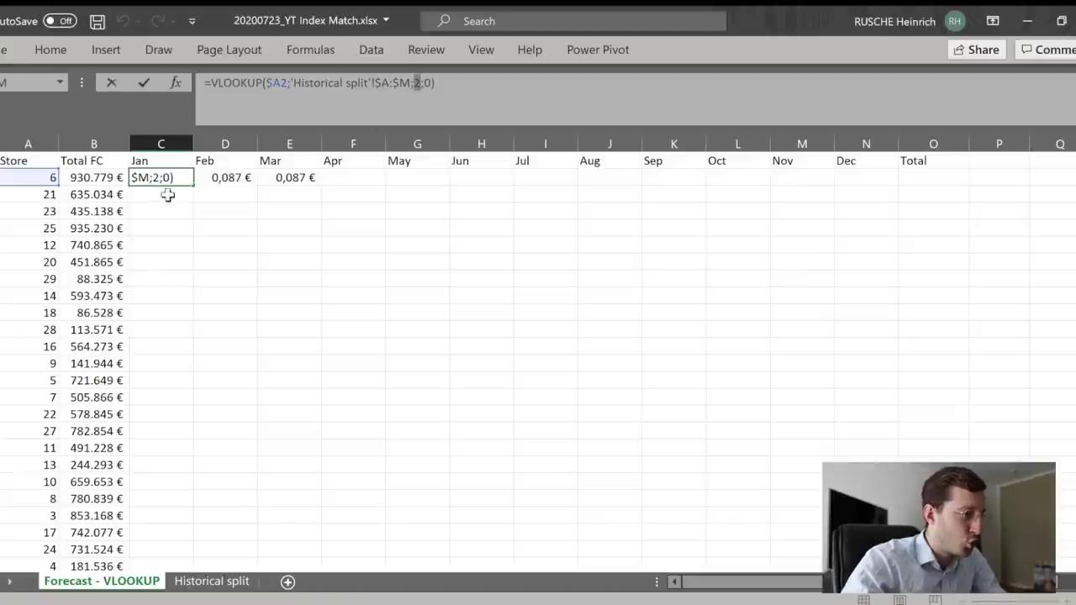
key(Tab)
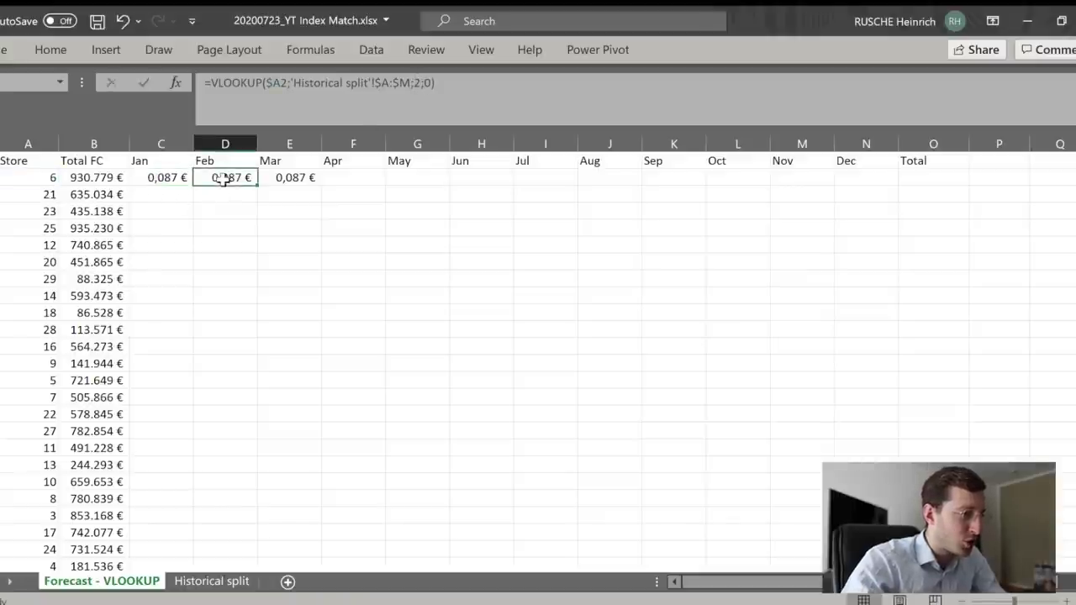
click(415, 91)
key(Escape)
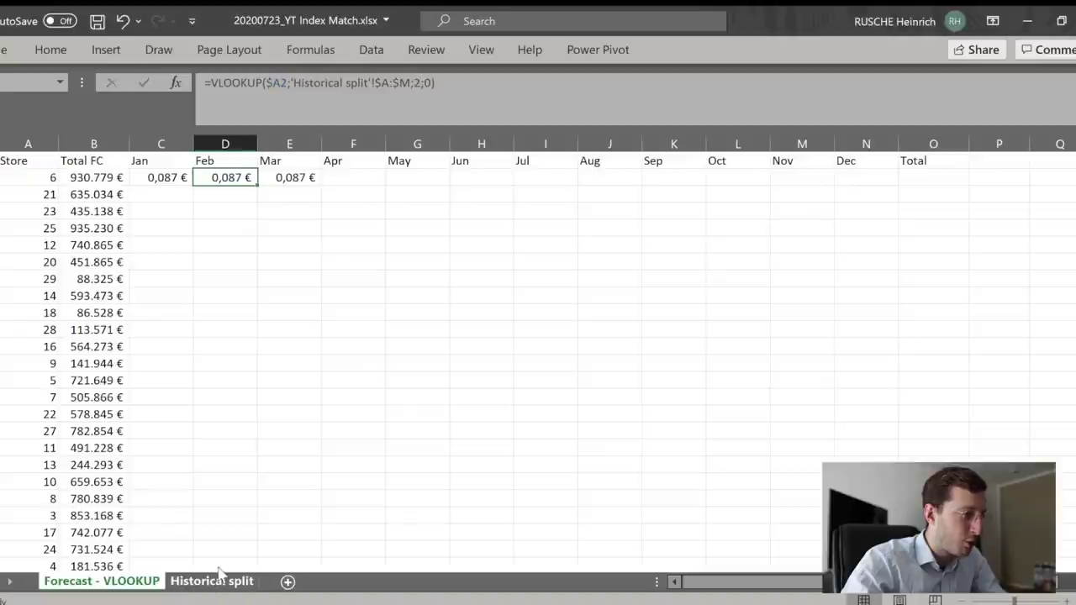
Change the Feb lookup's column index to 3, giving 0,132 €
click(167, 178)
click(161, 160)
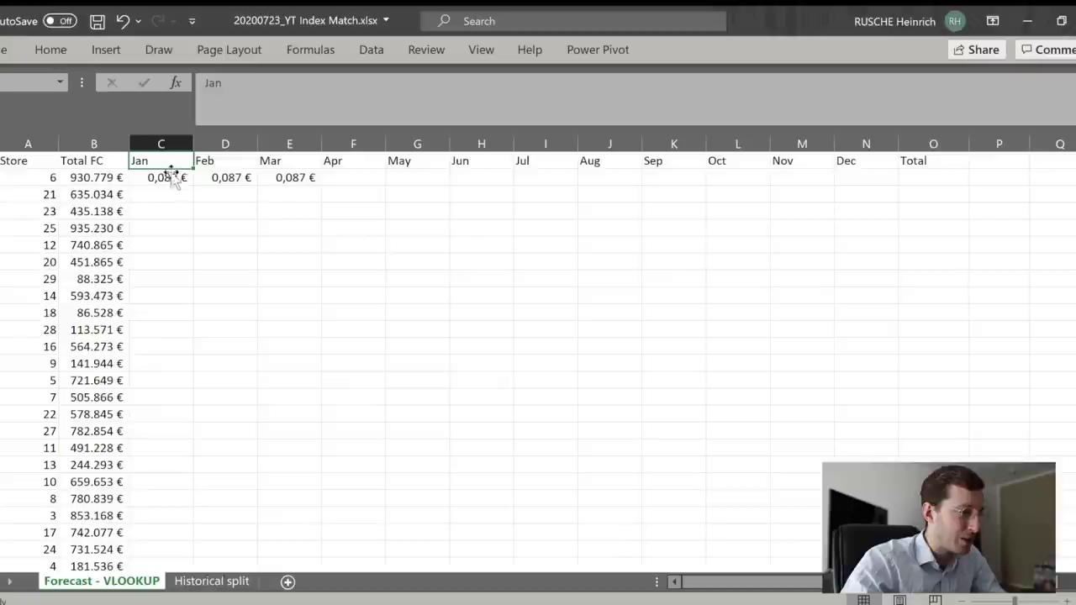
click(171, 176)
click(420, 84)
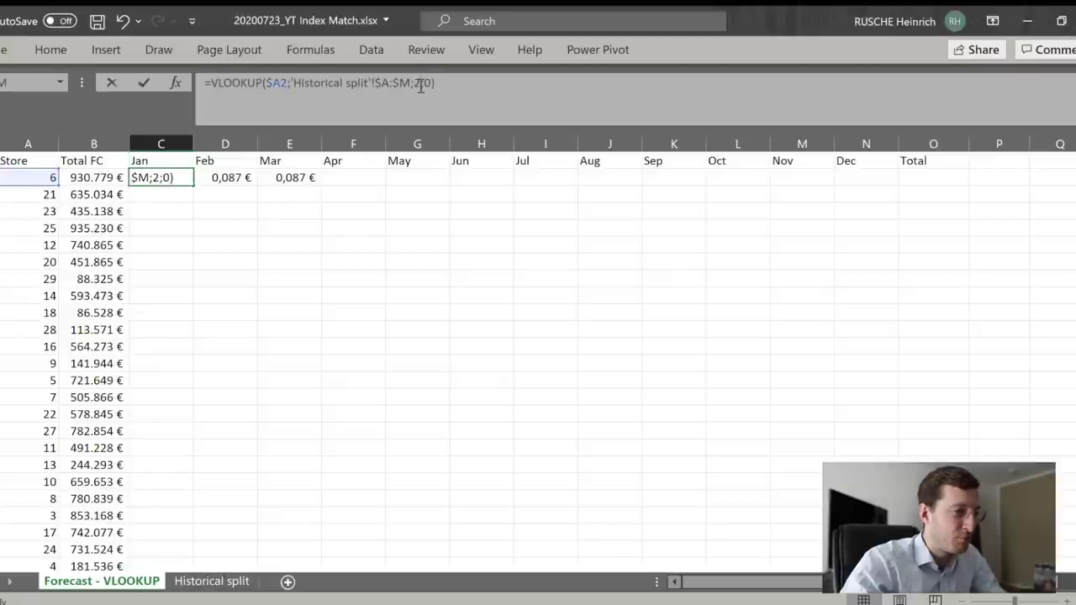
key(Escape)
key(Right)
click(420, 80)
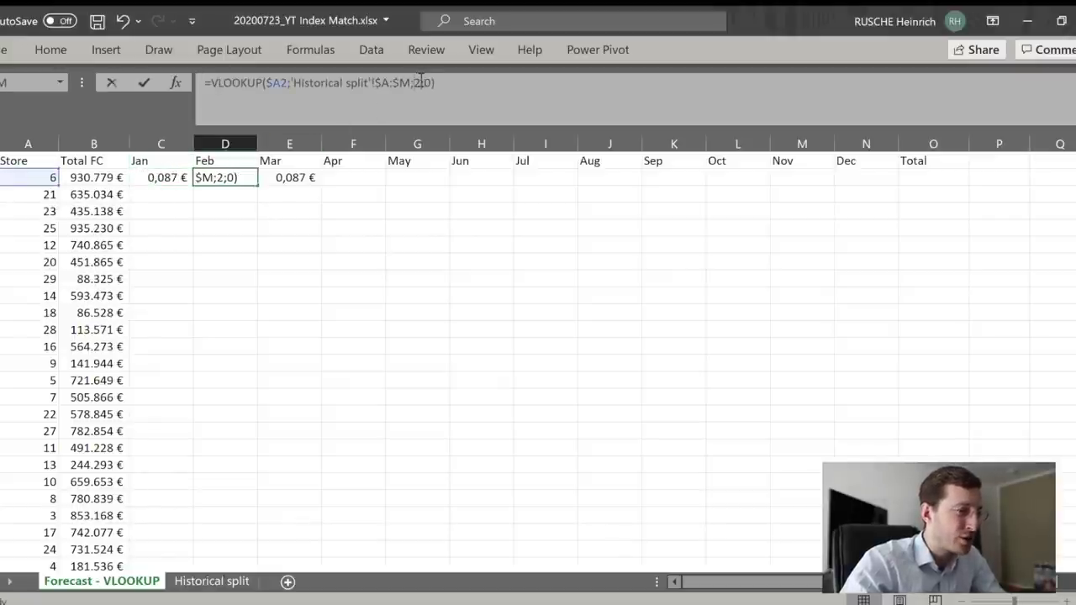
key(BackSpace)
text(3)
key(Return)
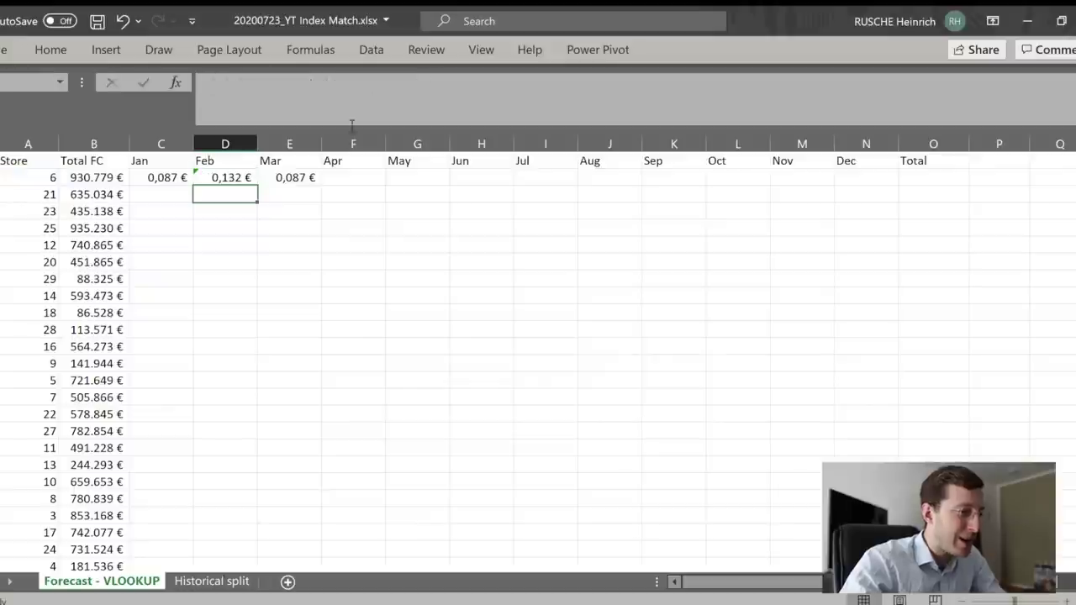
Change the Mar lookup's column index to 4, giving 0,127 €
click(293, 185)
click(419, 84)
key(BackSpace)
text(4;0))
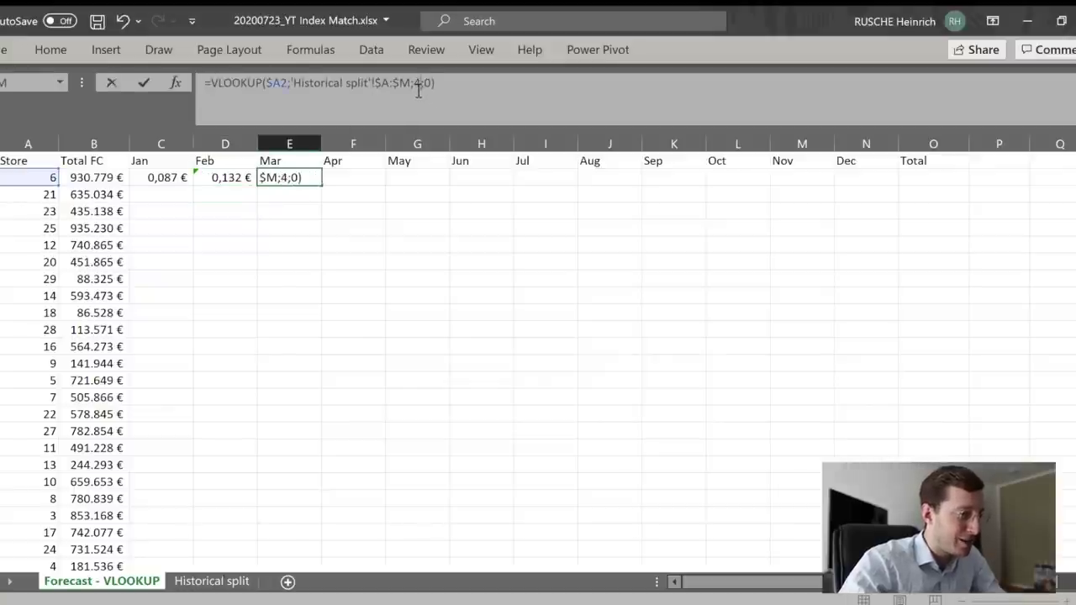
key(Return)
Compare store 6's Feb and Mar values against its Historical split row, e.g. Mar 12,7%
click(147, 178)
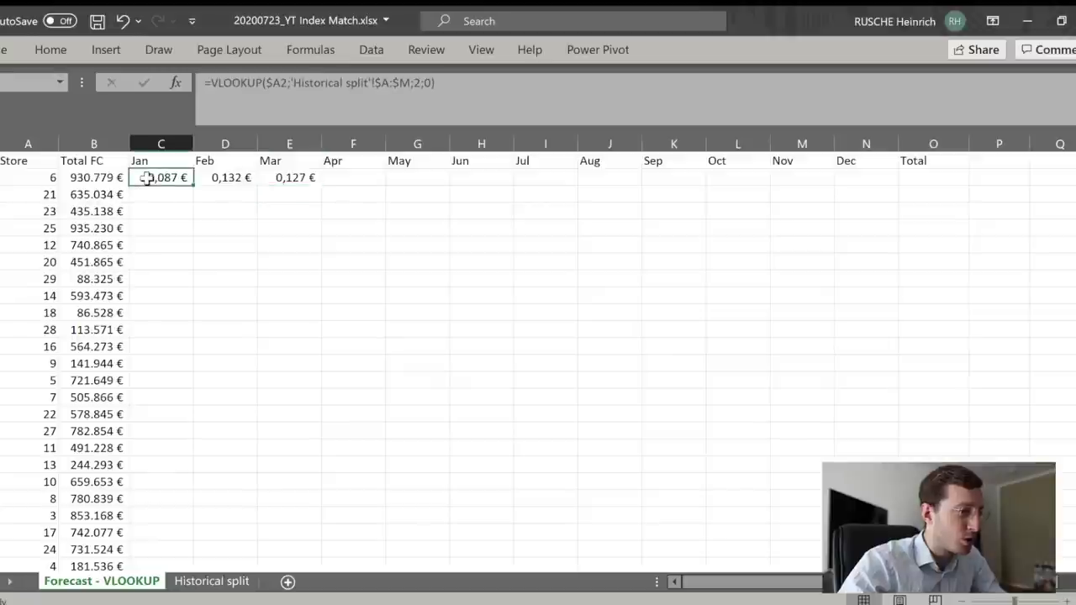
key(ctrl+shift+Right)
key(ctrl+shift+Right)
click(215, 582)
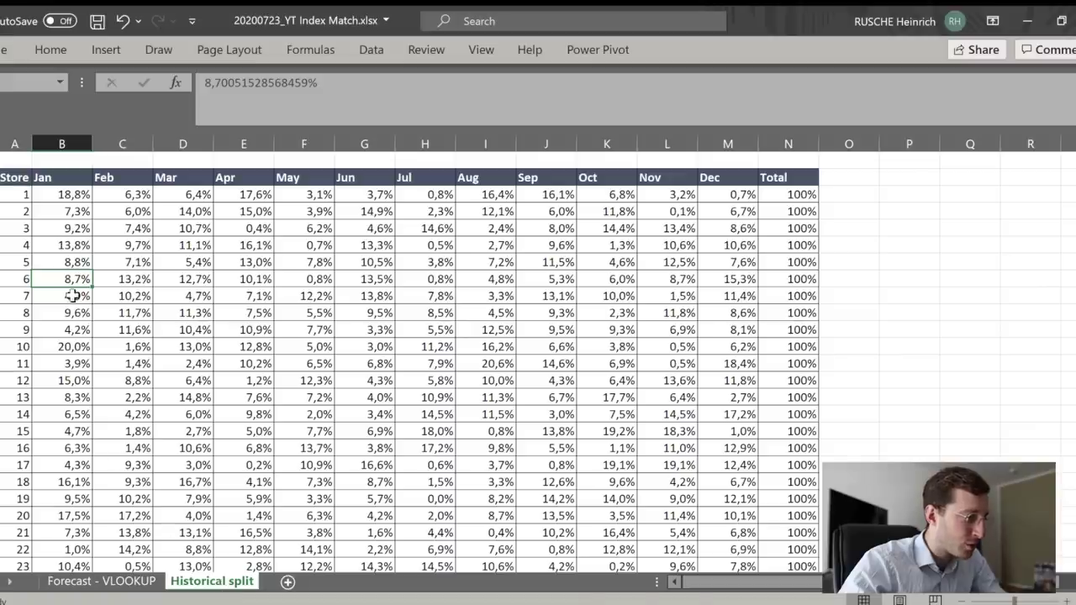
key(ctrl+shift+Right)
key(ctrl+shift+Right)
click(126, 580)
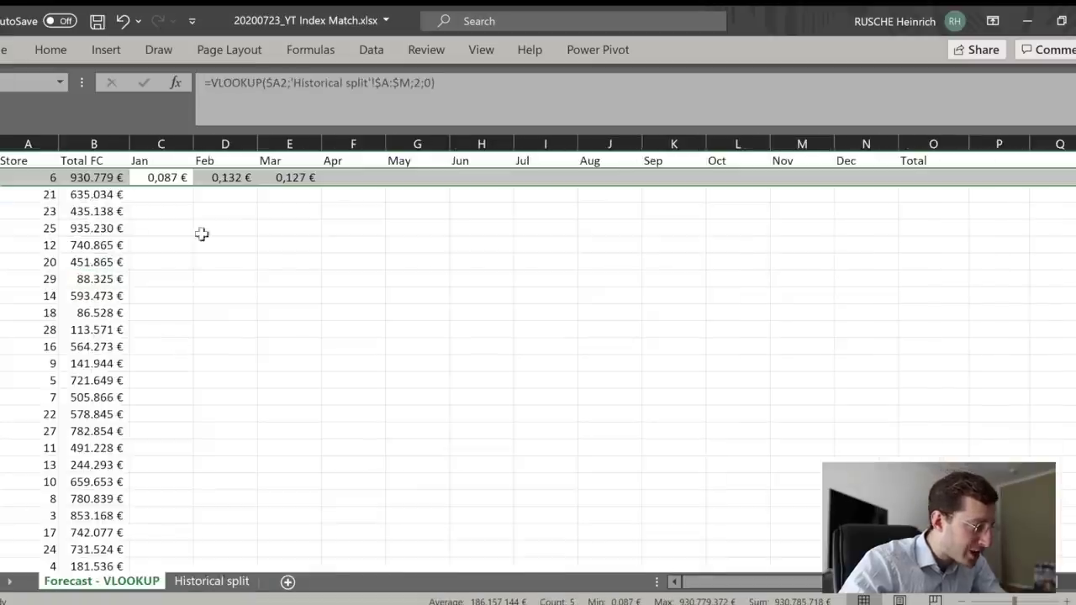
click(210, 179)
click(212, 581)
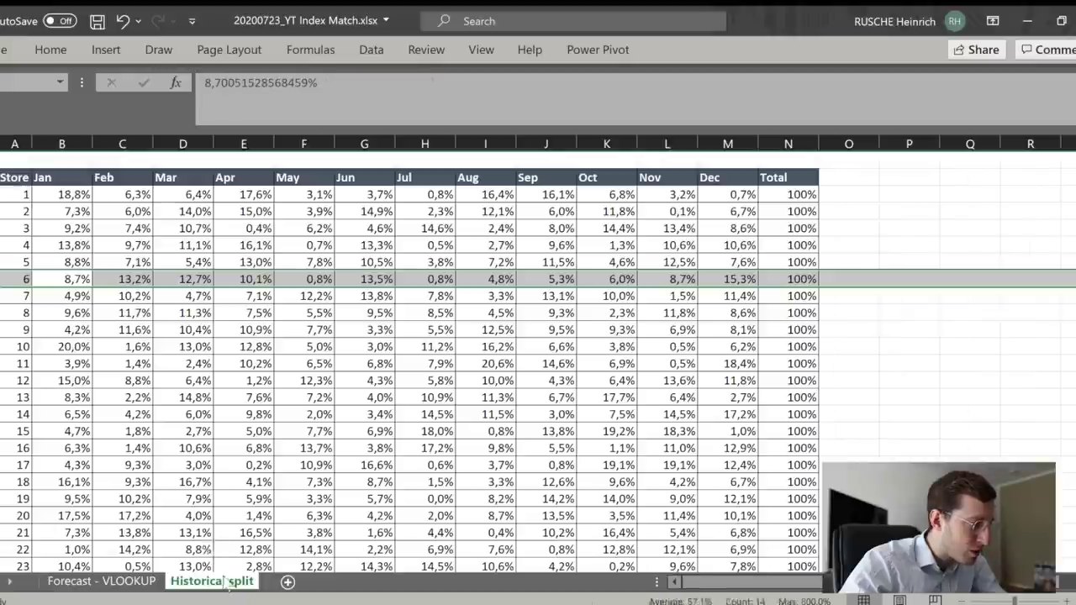
click(174, 281)
key(ctrl+shift+Right)
key(ctrl+shift+Right)
click(118, 581)
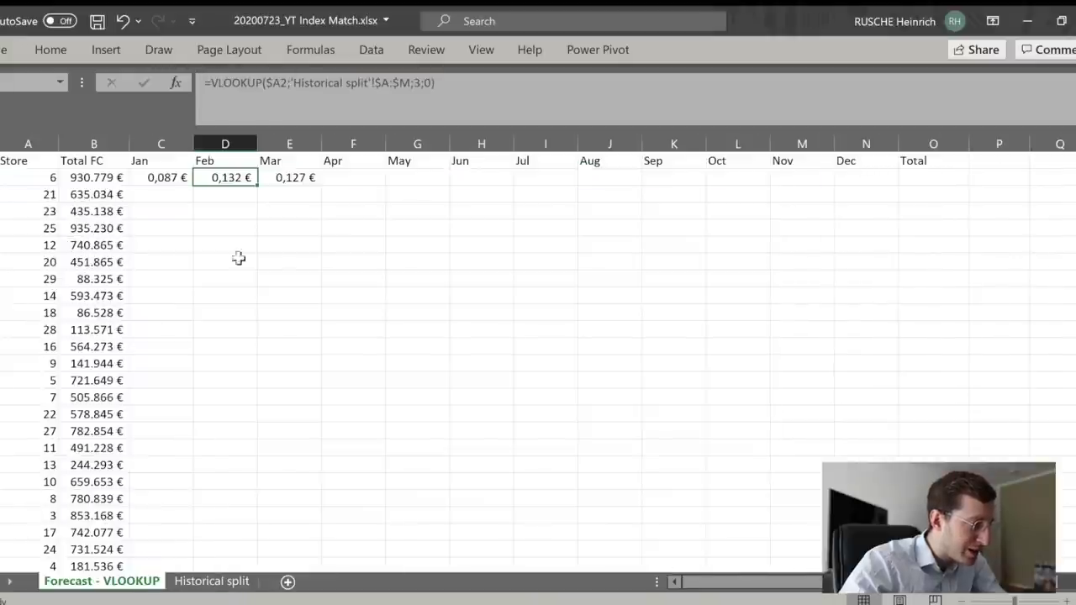
click(290, 179)
drag(349, 177, 865, 176)
click(798, 275)
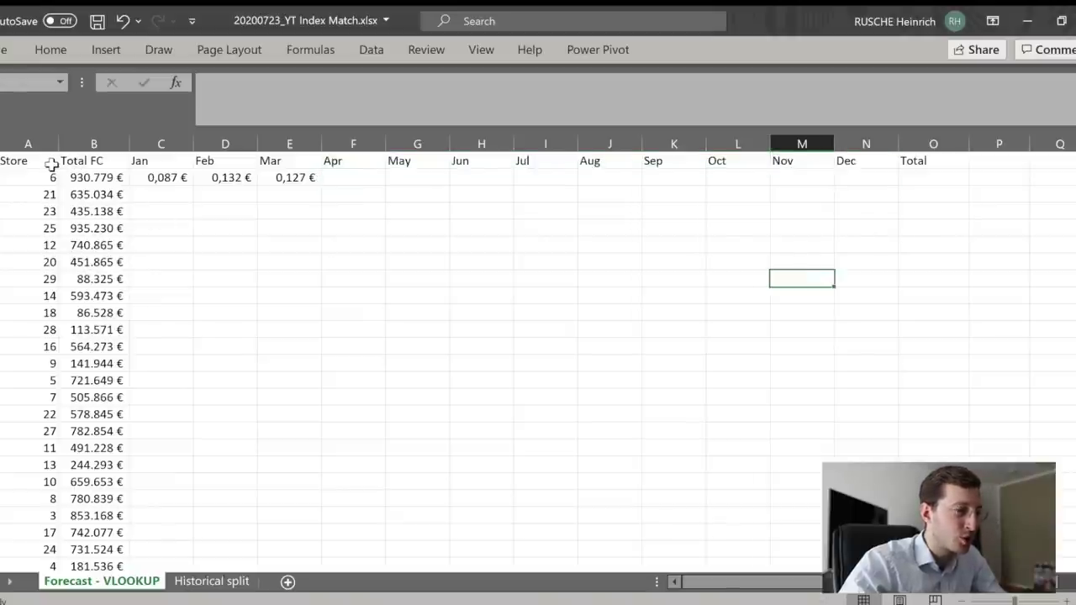
Insert a blank row above the month headers
drag(151, 173, 854, 173)
click(855, 175)
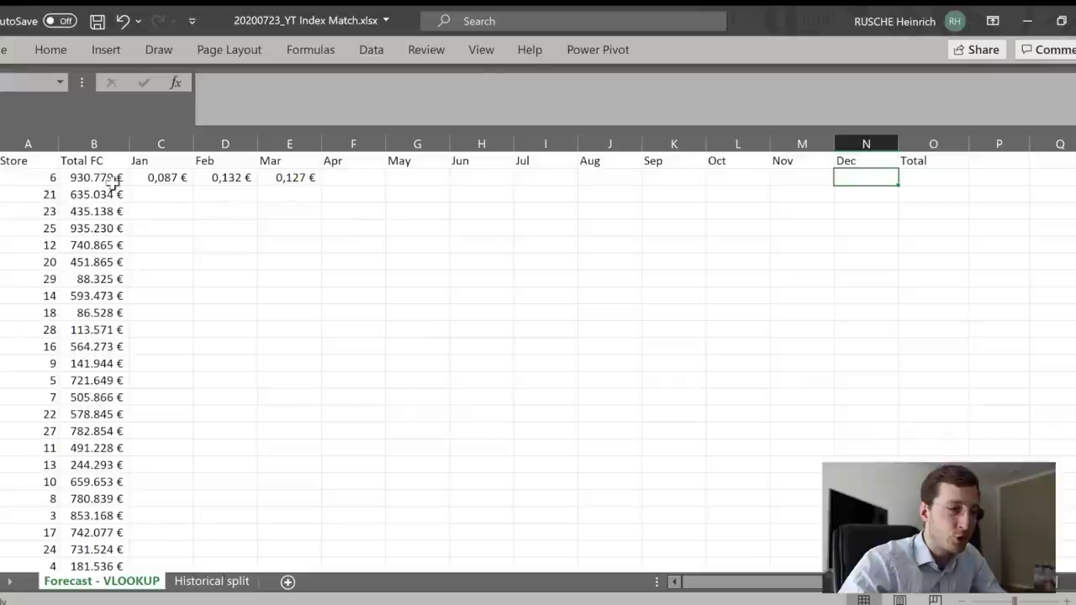
click(3, 164)
key(ctrl+plus)
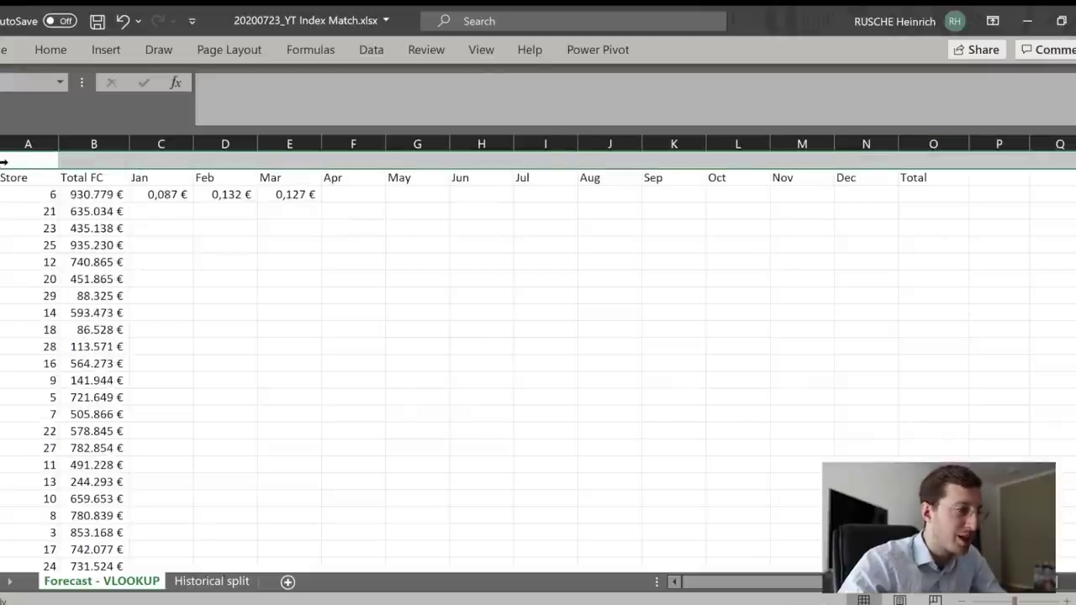
click(207, 295)
Fill the new row above Jan–Dec with column numbers 2 through 13
click(160, 163)
text(2)
key(Tab)
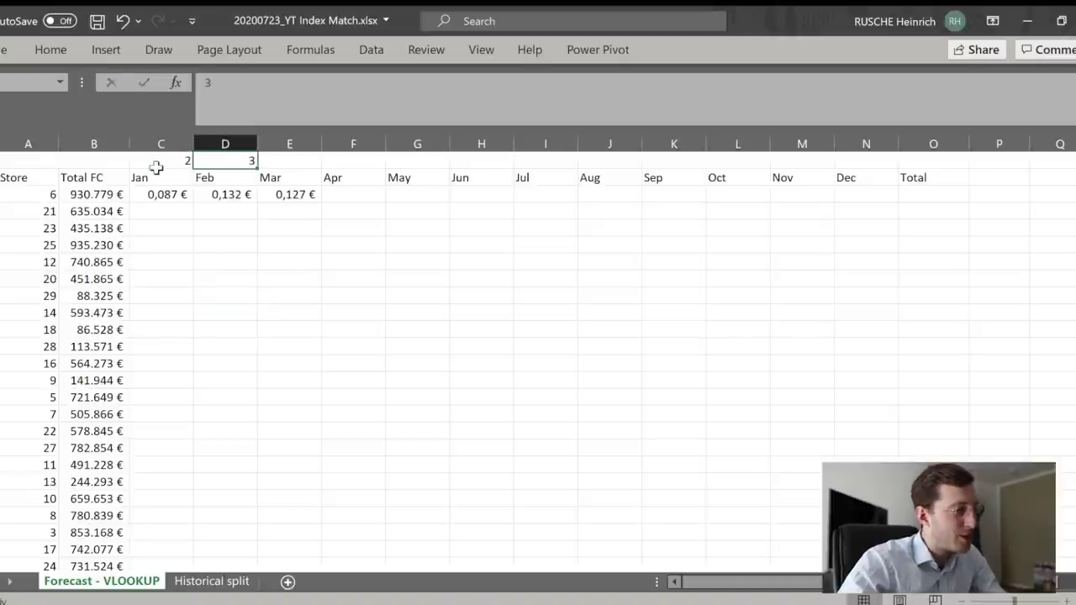
text(3)
key(Tab)
text(4)
key(Tab)
drag(163, 165, 874, 135)
click(172, 195)
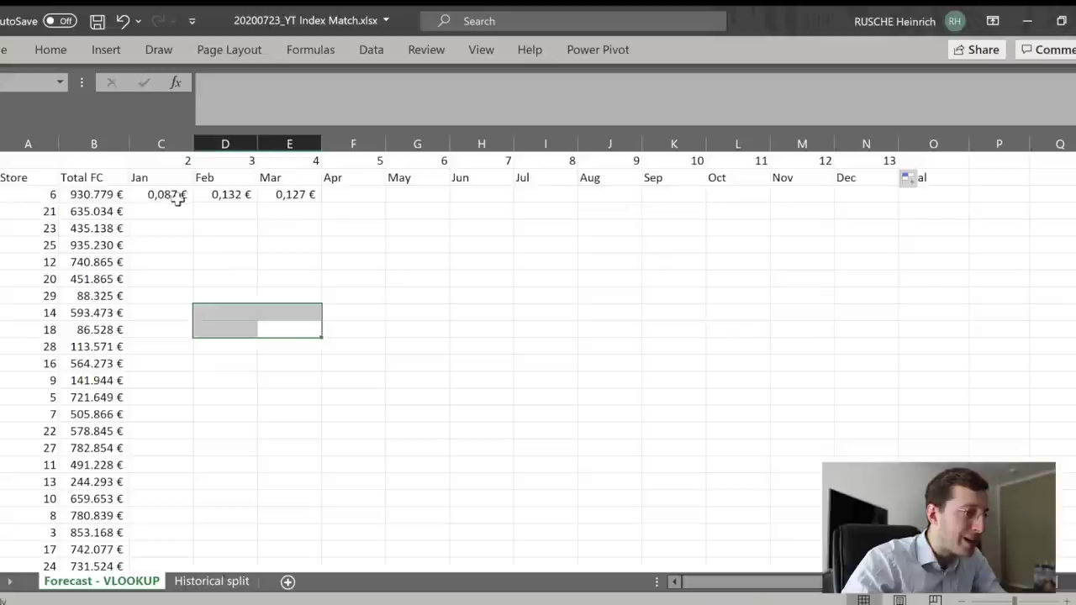
Make the Jan lookup take its column index from the number above it, and paste it into Mar
double_click(416, 83)
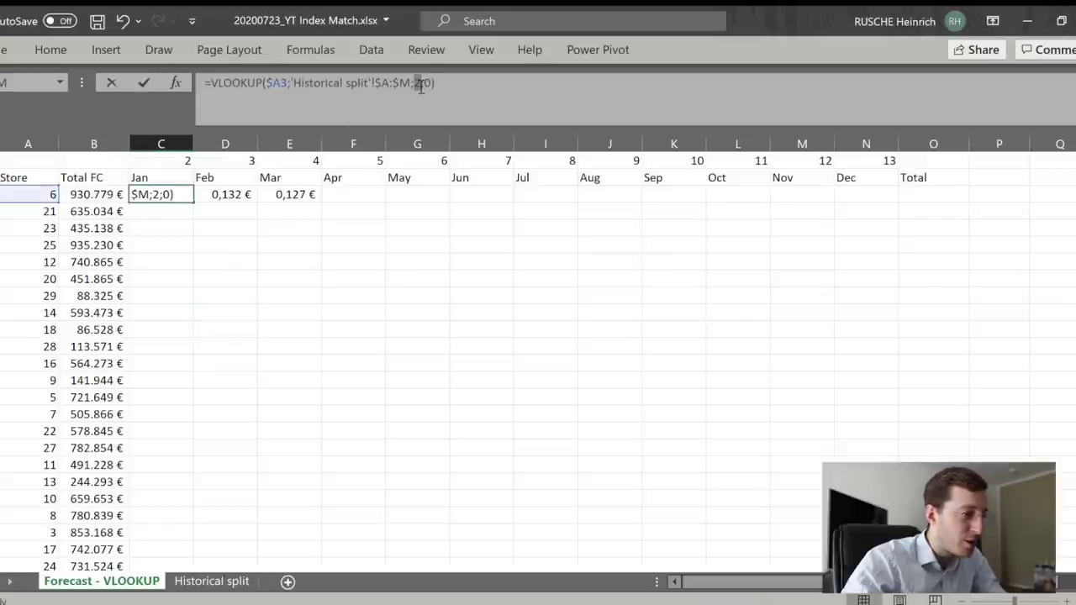
key(Return)
key(Up)
key(ctrl+c)
key(Right)
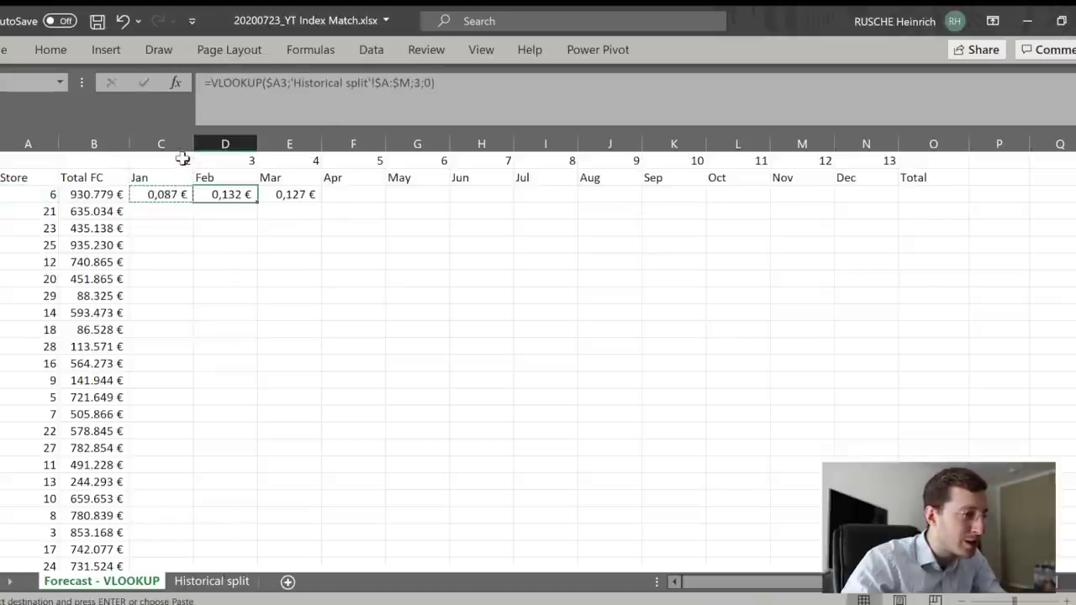
key(Right)
key(ctrl+v)
Fill the indexed lookup across Mar to Dec, showing 0,153 € for Dec, then view Historical split
key(ctrl+c)
key(Up)
key(ctrl+Right)
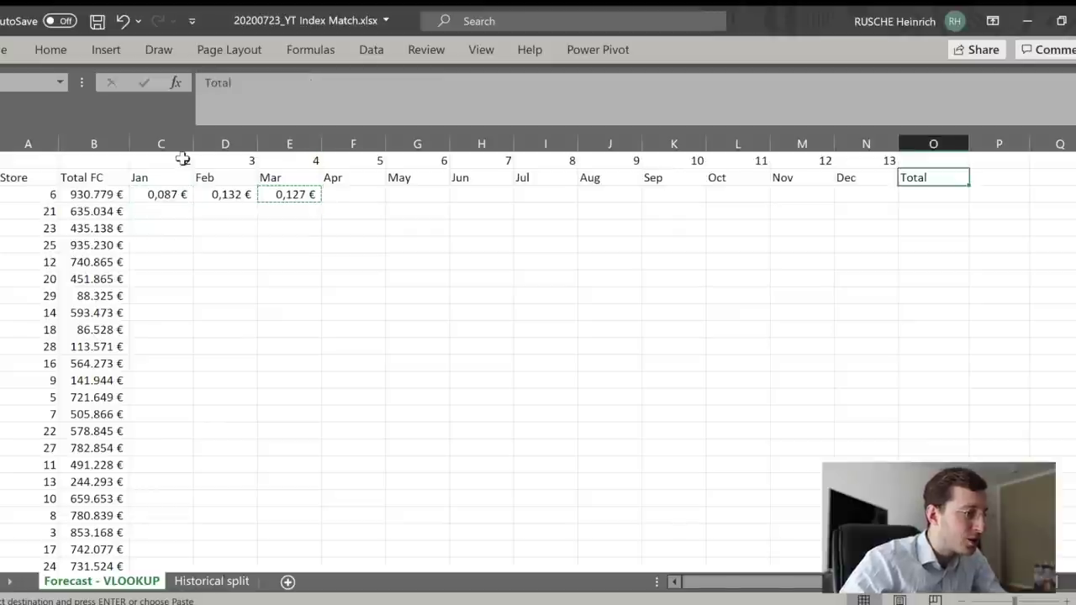
key(Down)
key(Left)
key(ctrl+shift+Left)
key(ctrl+v)
key(Escape)
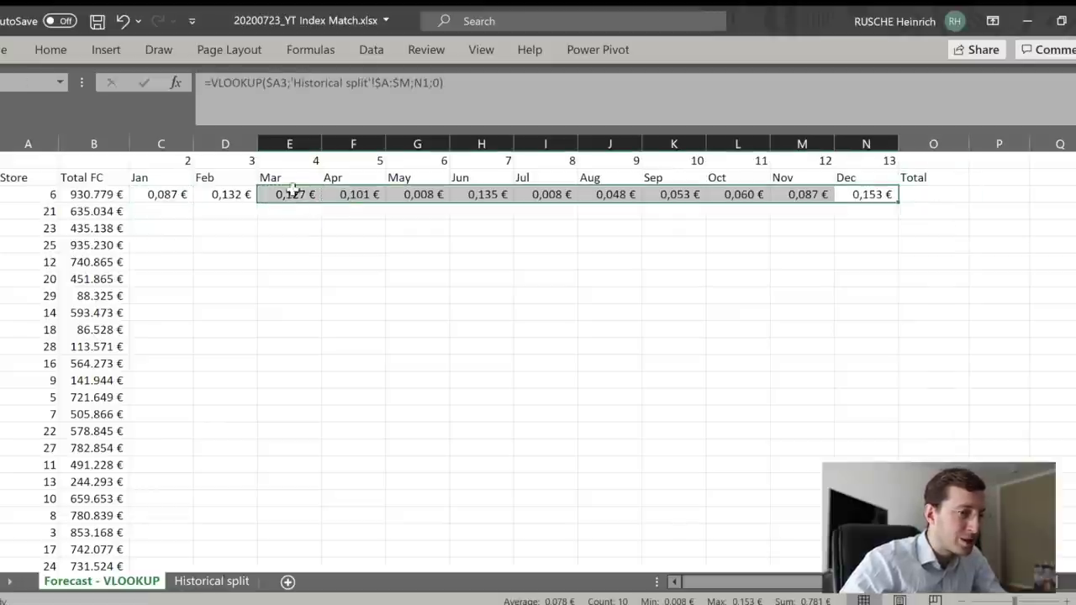
click(460, 286)
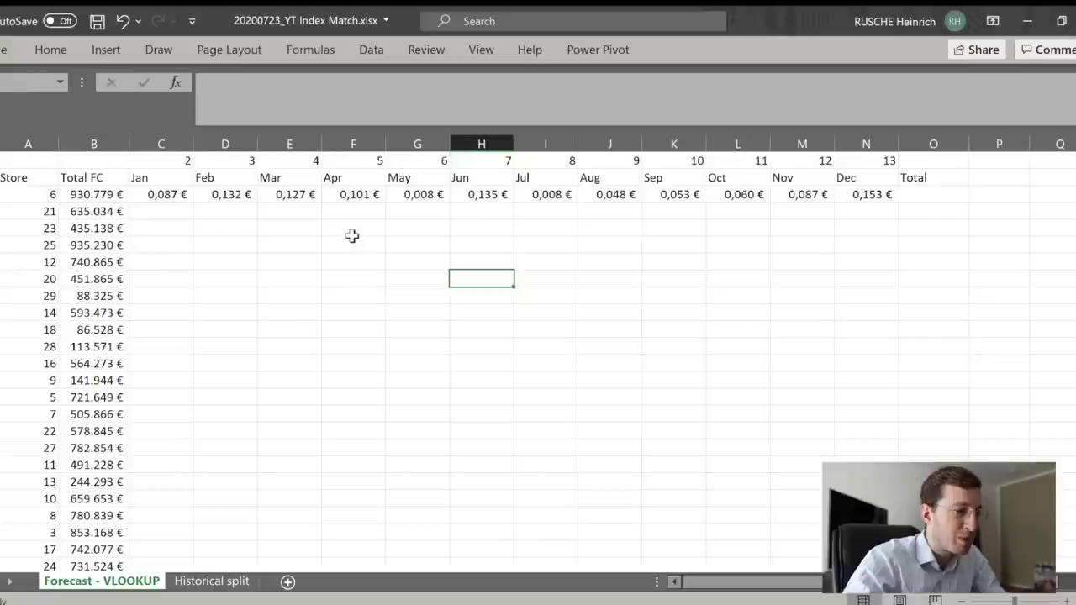
click(202, 581)
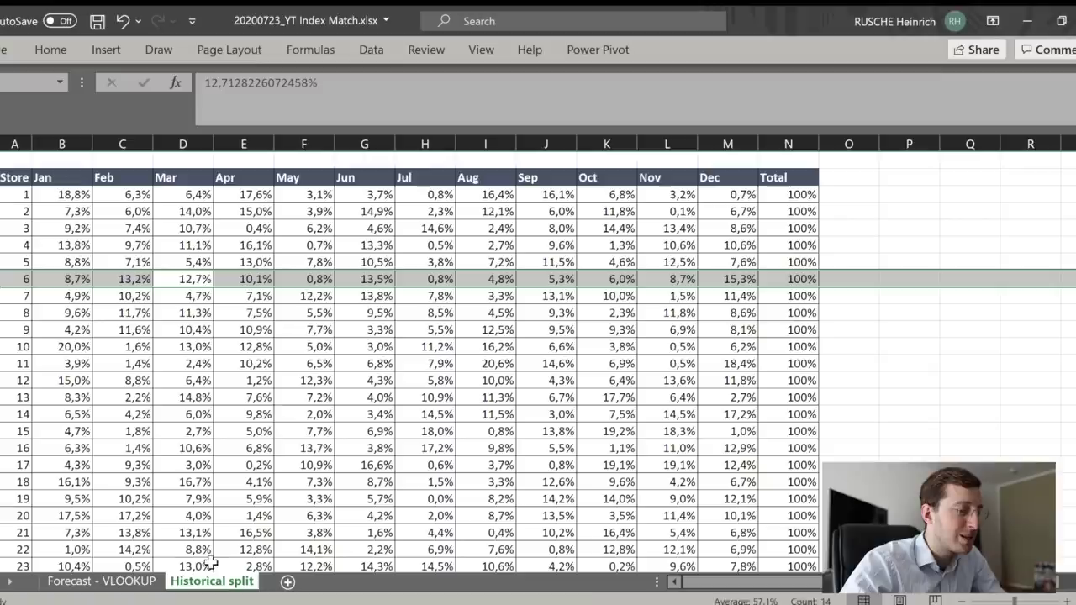
click(247, 148)
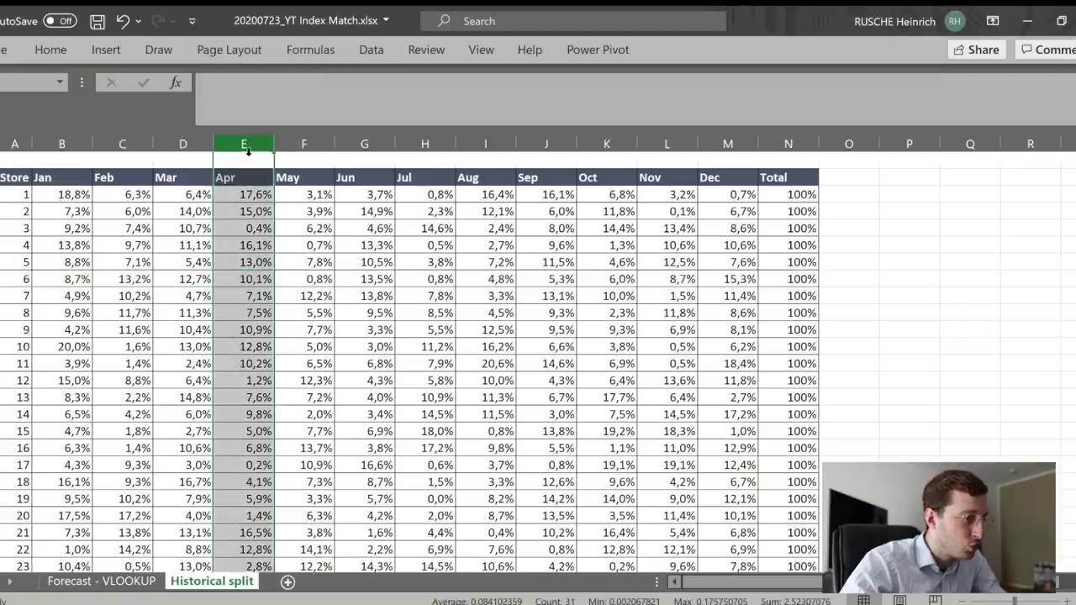
key(ctrl+plus)
click(271, 328)
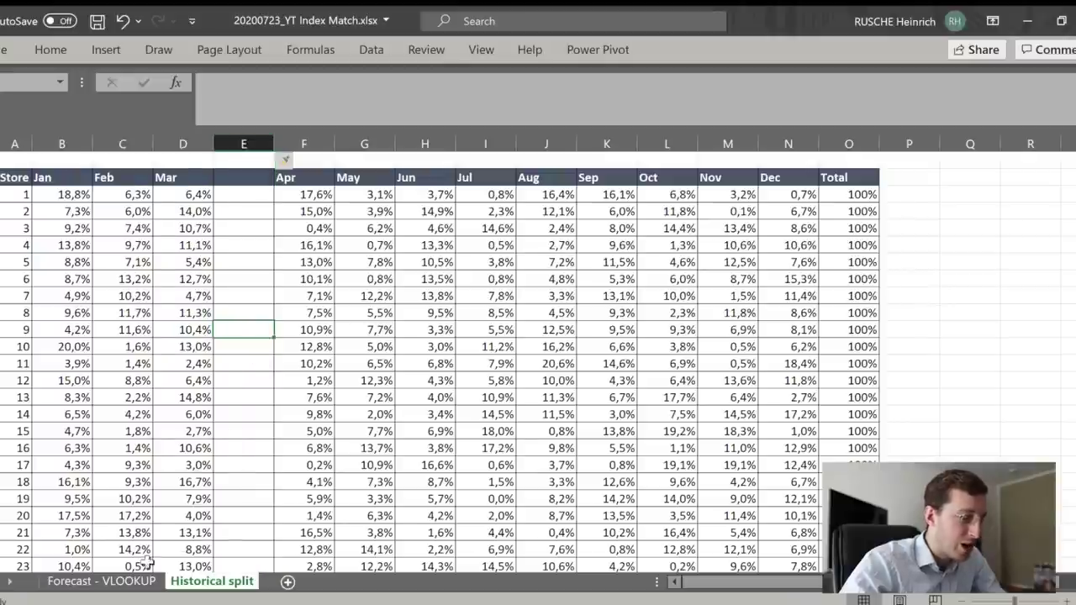
click(132, 579)
click(354, 147)
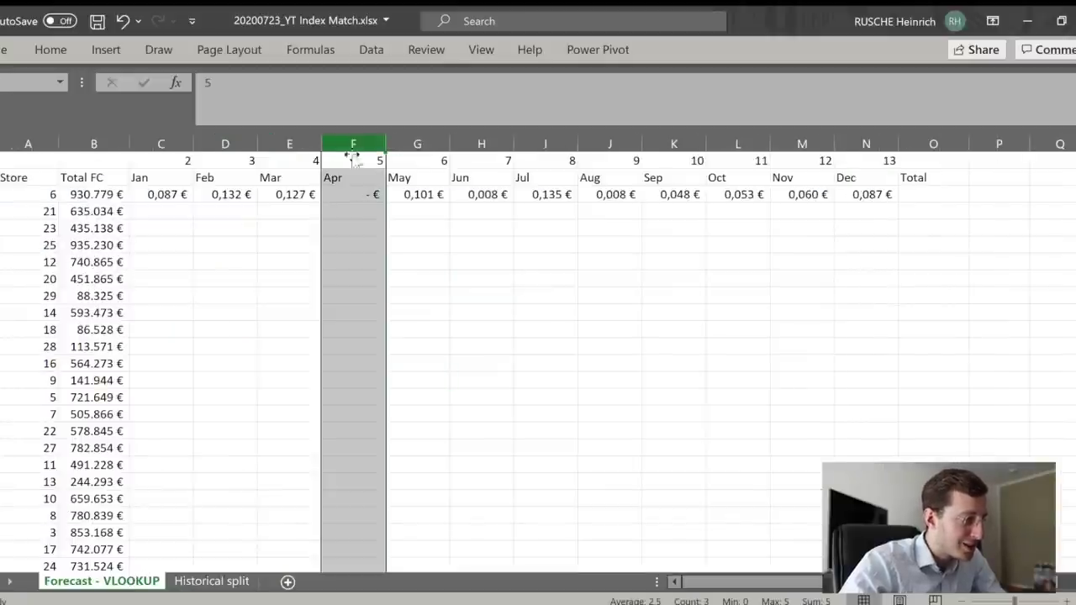
click(308, 395)
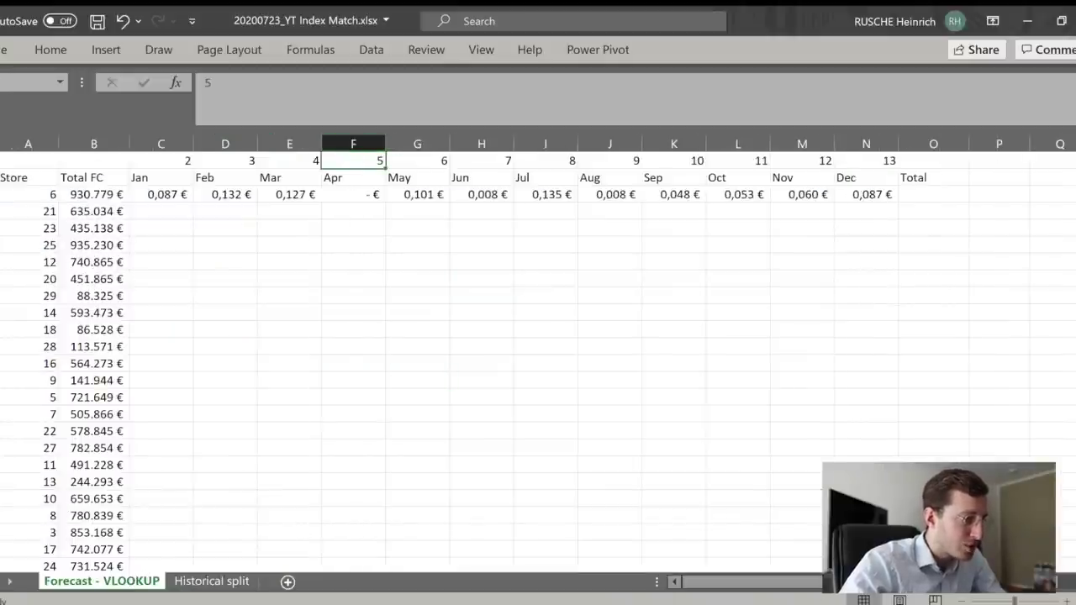
click(213, 581)
click(244, 144)
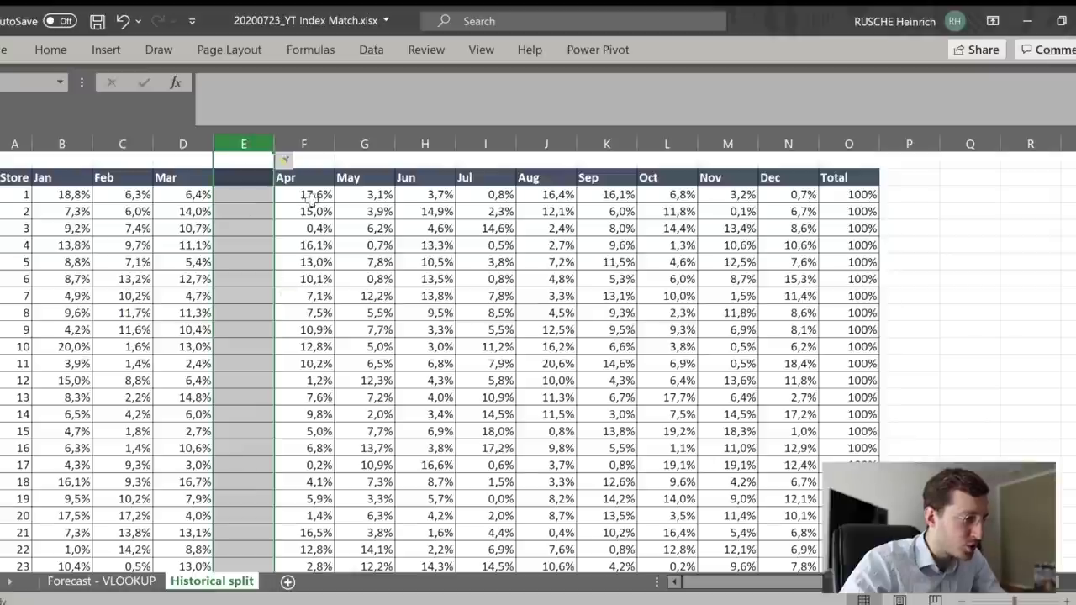
click(325, 145)
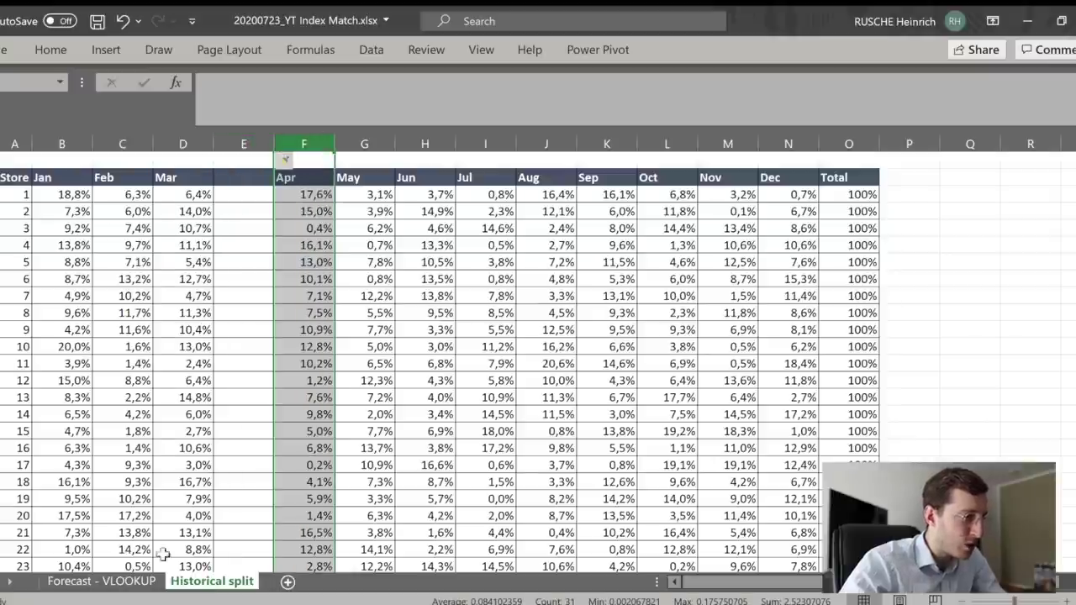
click(134, 579)
click(338, 178)
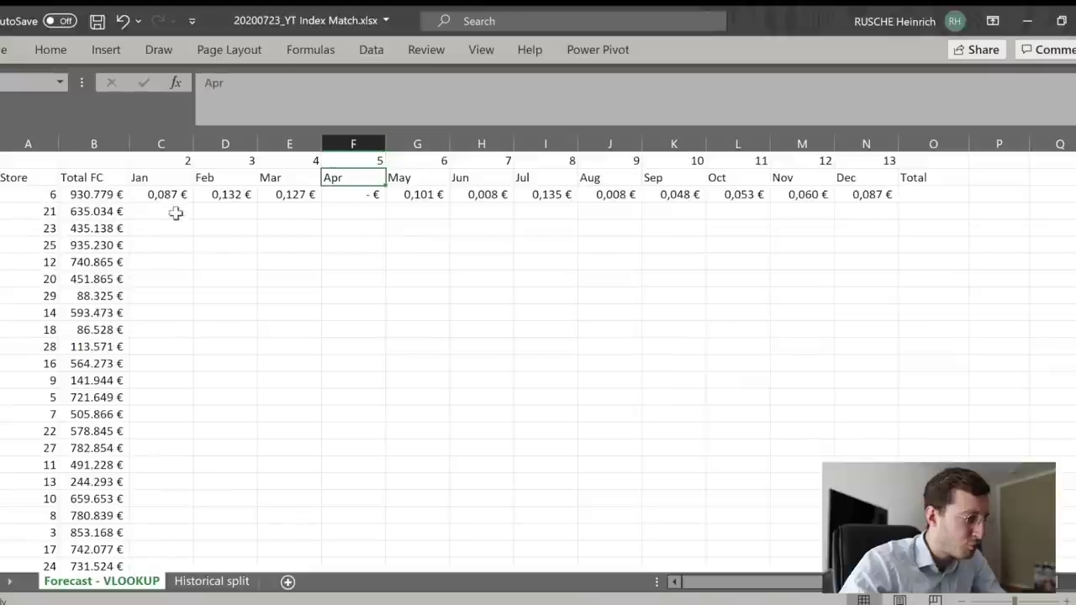
click(199, 161)
key(shift+space)
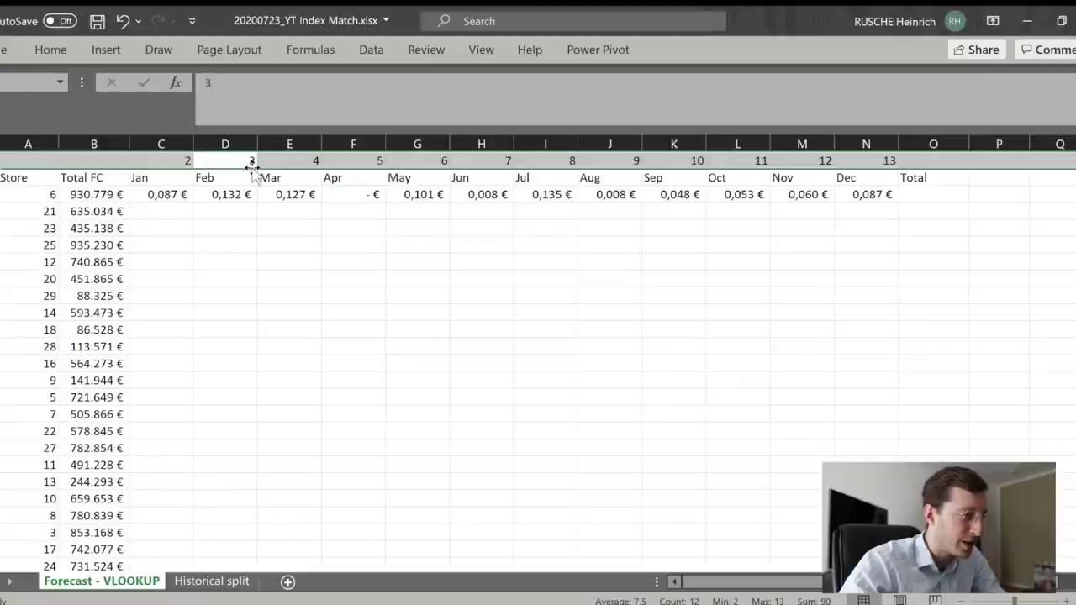
key(ctrl+minus)
click(317, 235)
drag(143, 177, 882, 178)
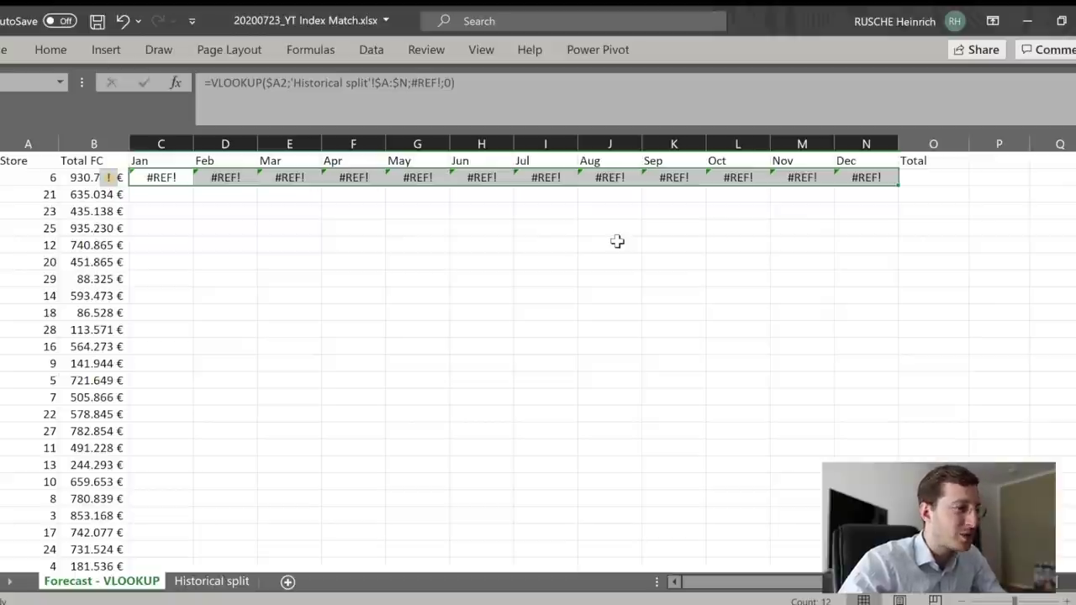
key(Delete)
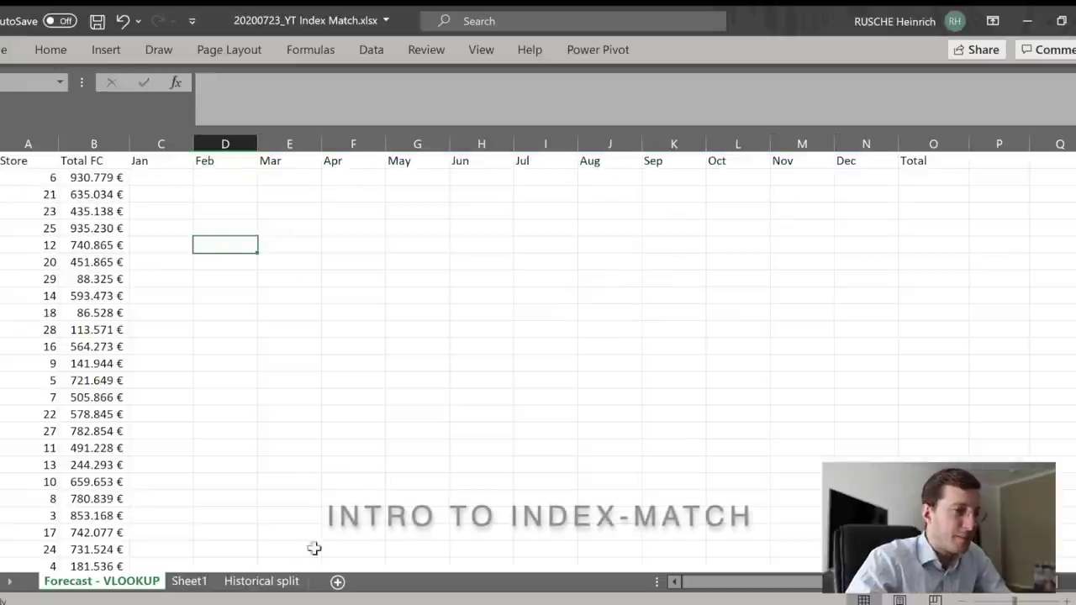
Delete the empty column between Mar and Apr on the Historical split sheet
click(282, 581)
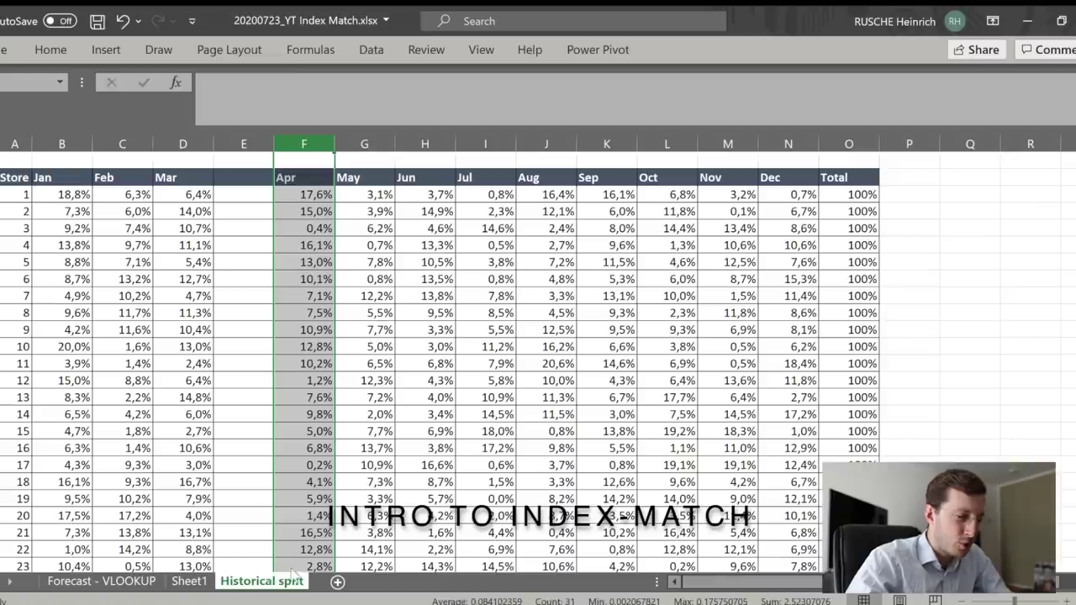
click(255, 153)
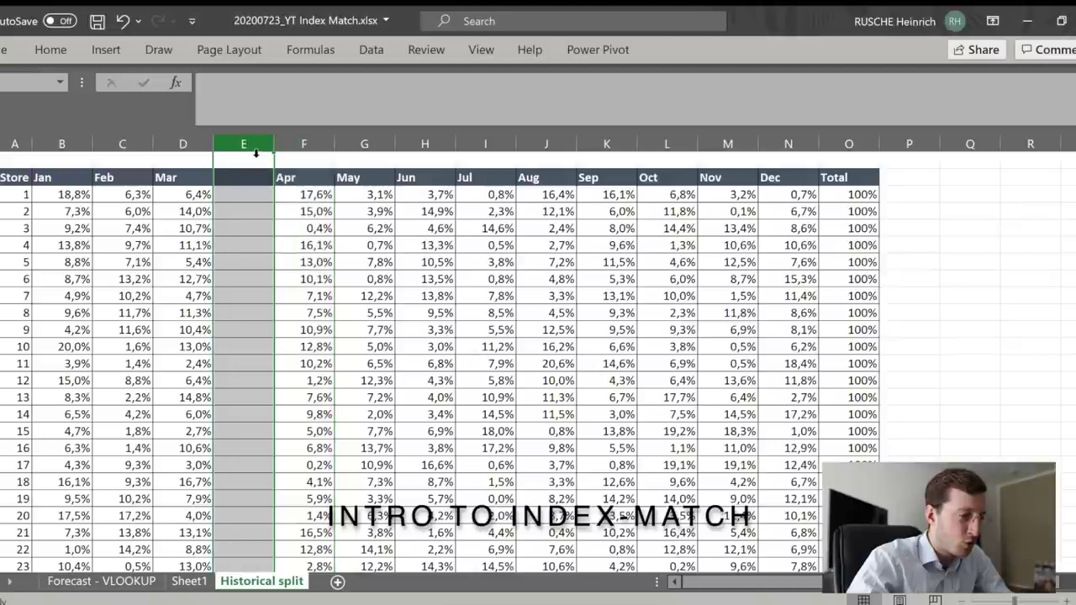
key(ctrl+minus)
On blank Sheet1, start and cancel =INDEX( and =MATCH( entries in H1, leaving it empty
key(ctrl+Page_Up)
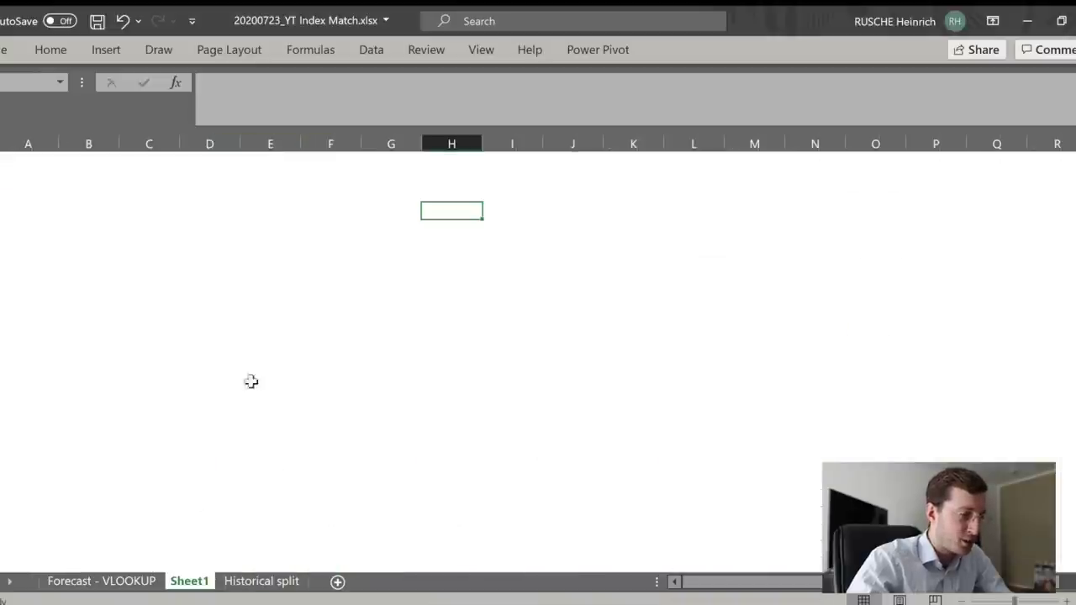
click(440, 246)
key(ctrl+Up)
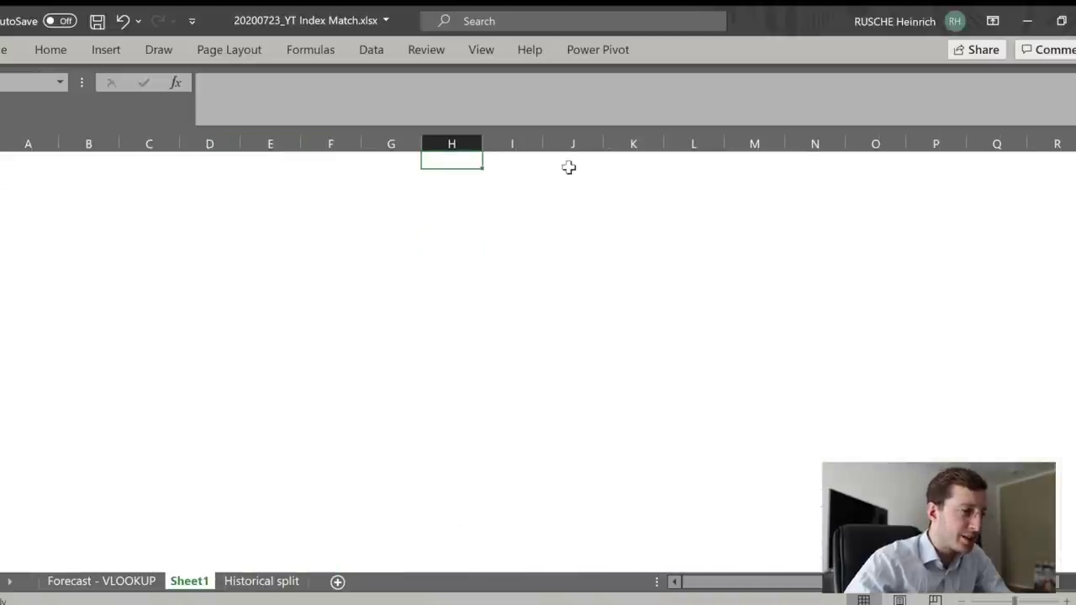
text(=INDEX()
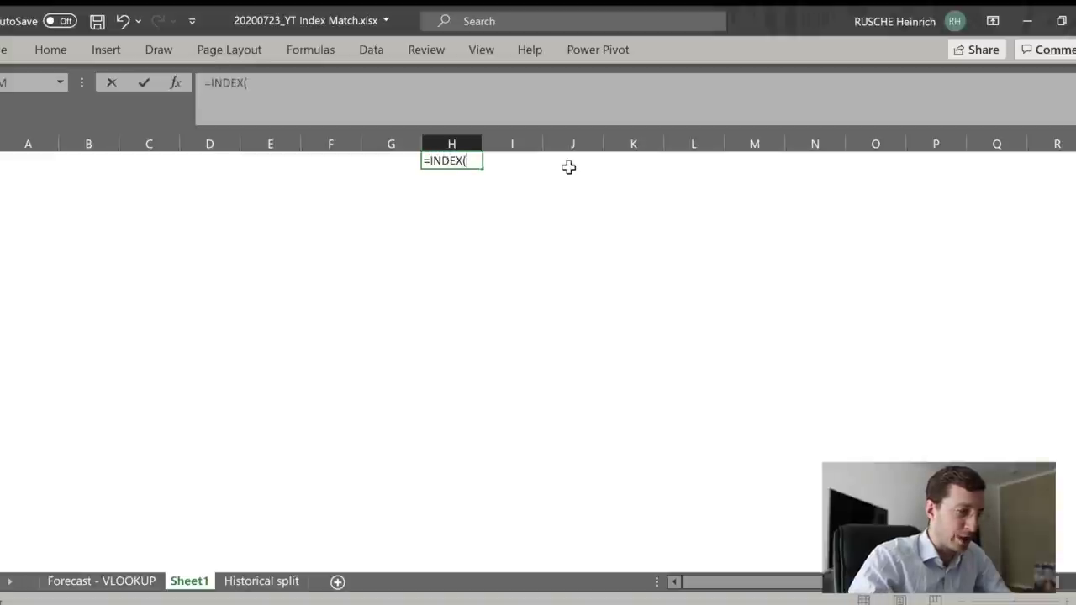
key(Escape)
text(=MATCH())
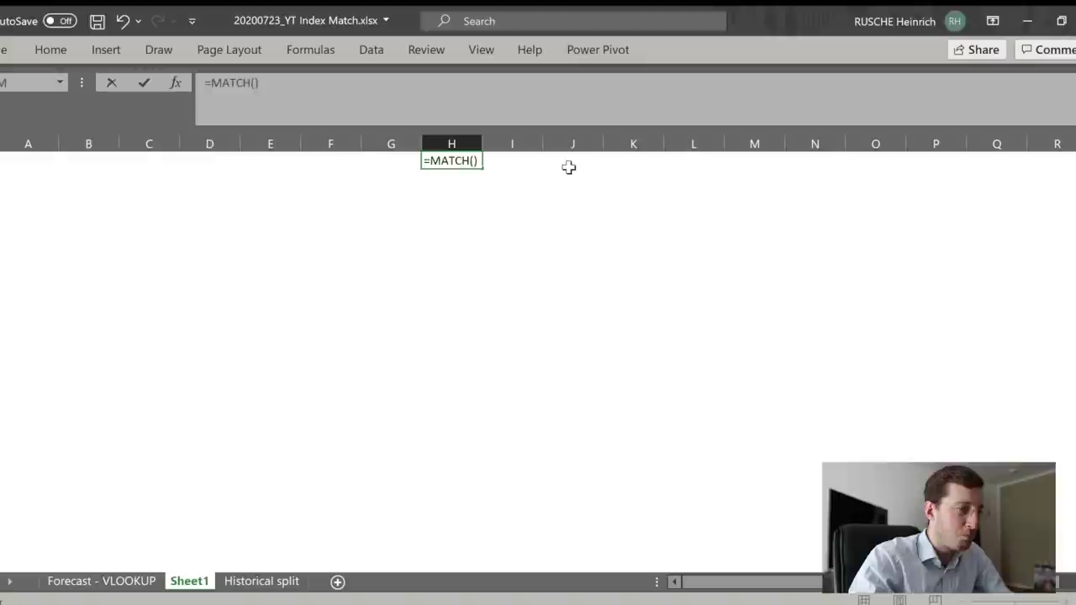
key(Escape)
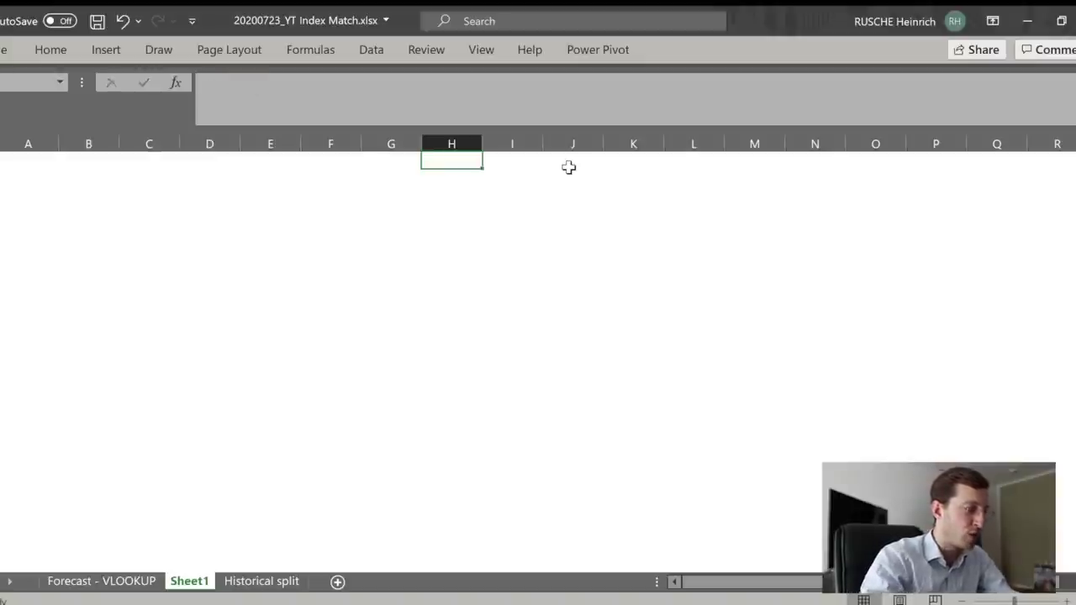
key(ctrl+z)
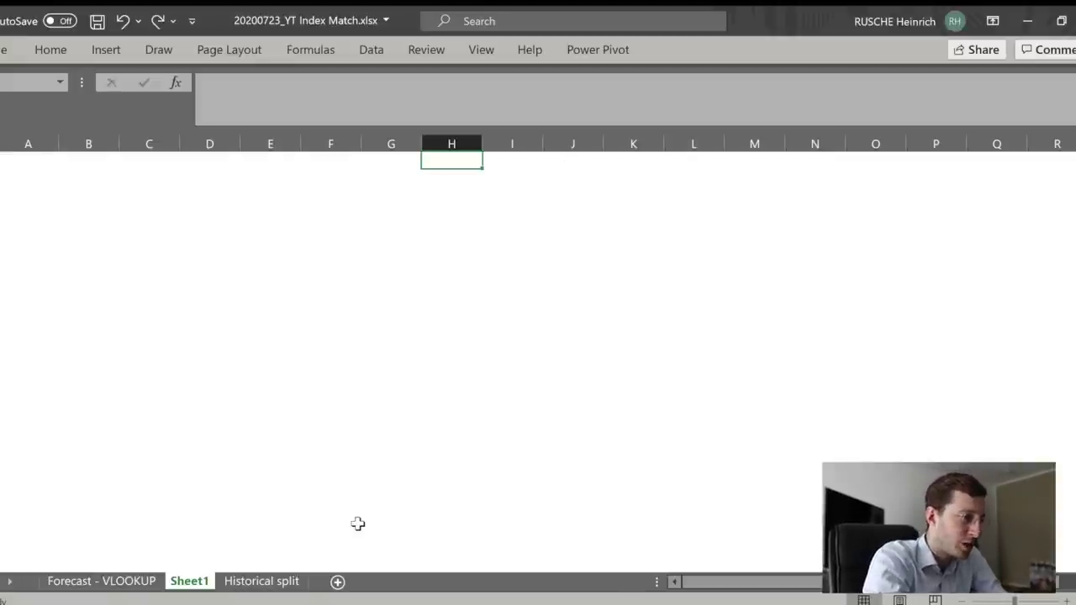
Pen-sketch a table outline with rows numbered 1–30, J F M A headers, and a boxed row-number column
mouse_move(308, 239)
mouse_down()
mouse_move(313, 447)
mouse_move(673, 462)
mouse_move(662, 234)
mouse_move(309, 237)
mouse_up()
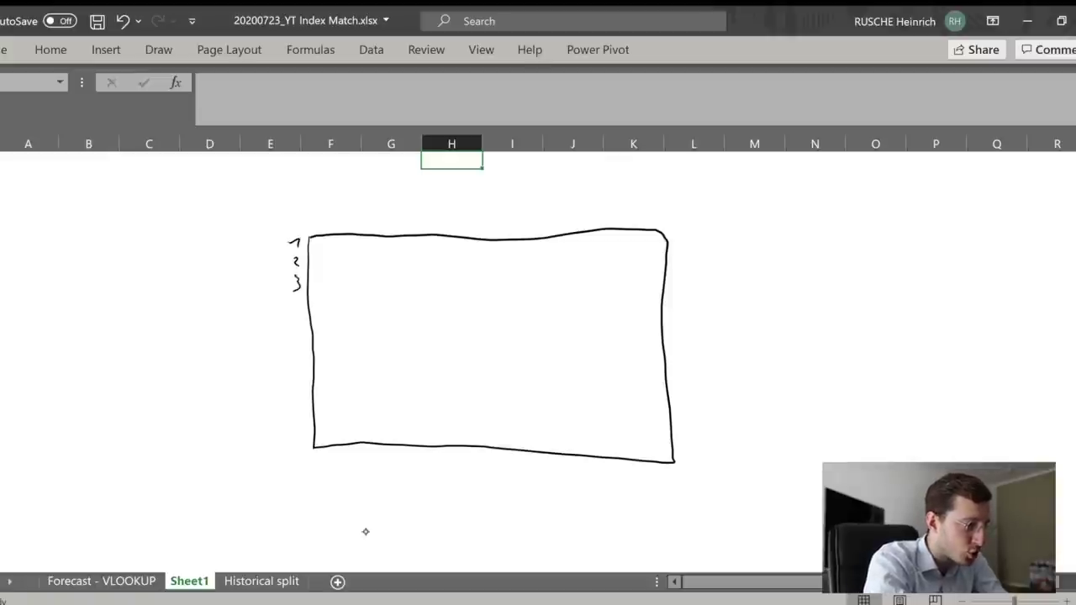
drag(294, 325, 300, 324)
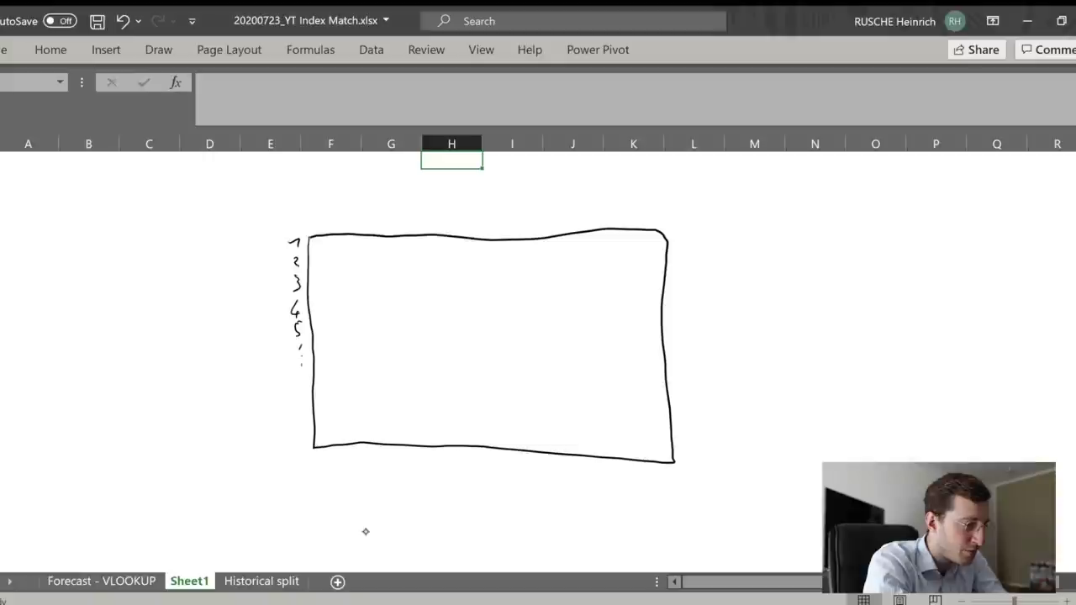
drag(290, 426, 291, 438)
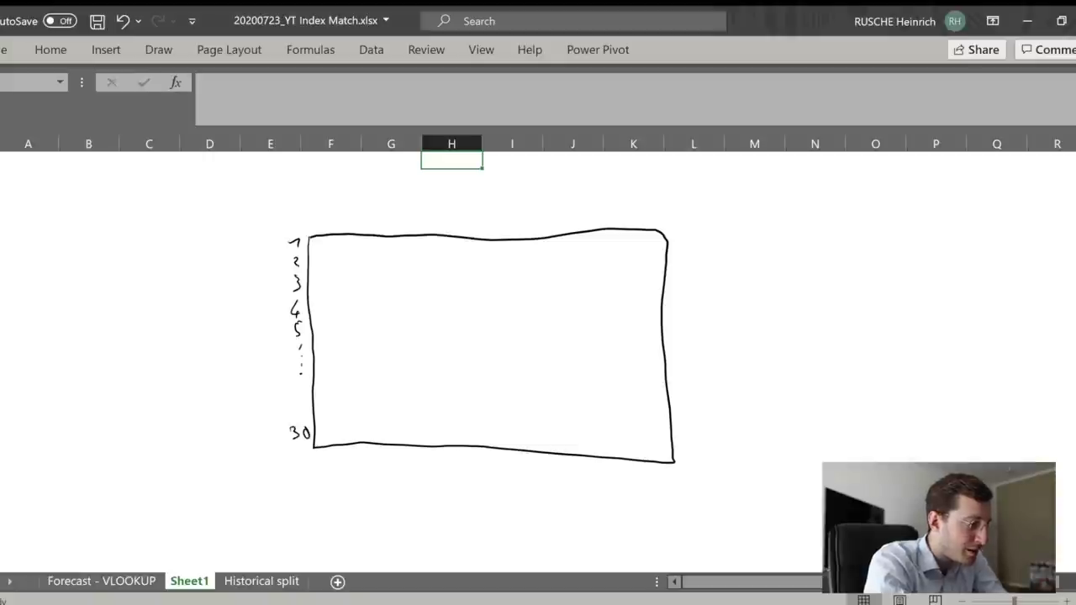
mouse_move(352, 208)
mouse_down()
mouse_move(354, 221)
mouse_move(429, 227)
mouse_up()
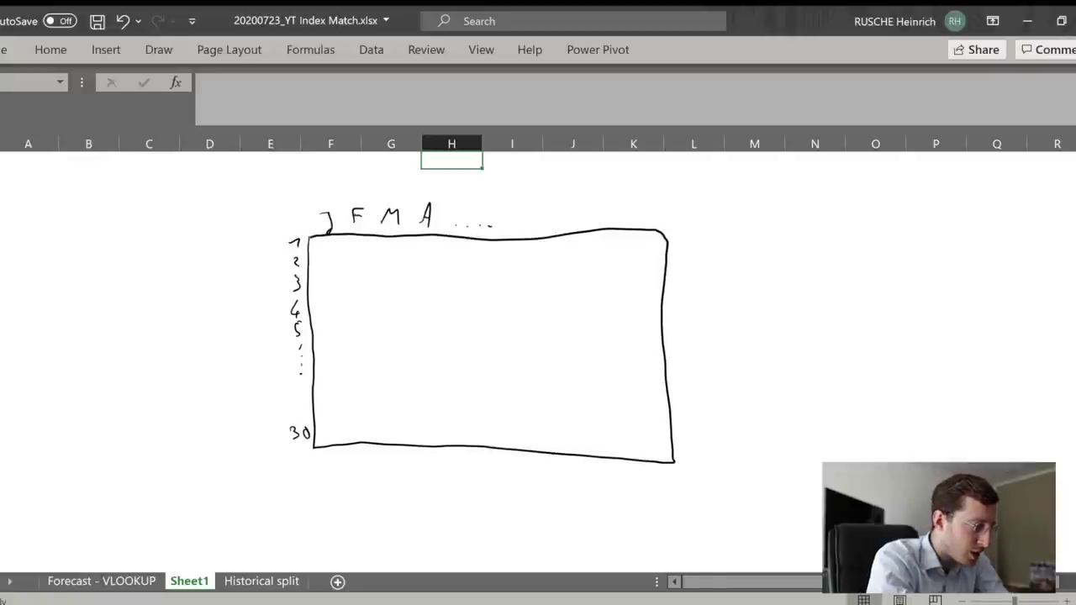
mouse_move(302, 230)
mouse_down()
mouse_move(326, 451)
mouse_move(270, 449)
mouse_move(265, 235)
mouse_up()
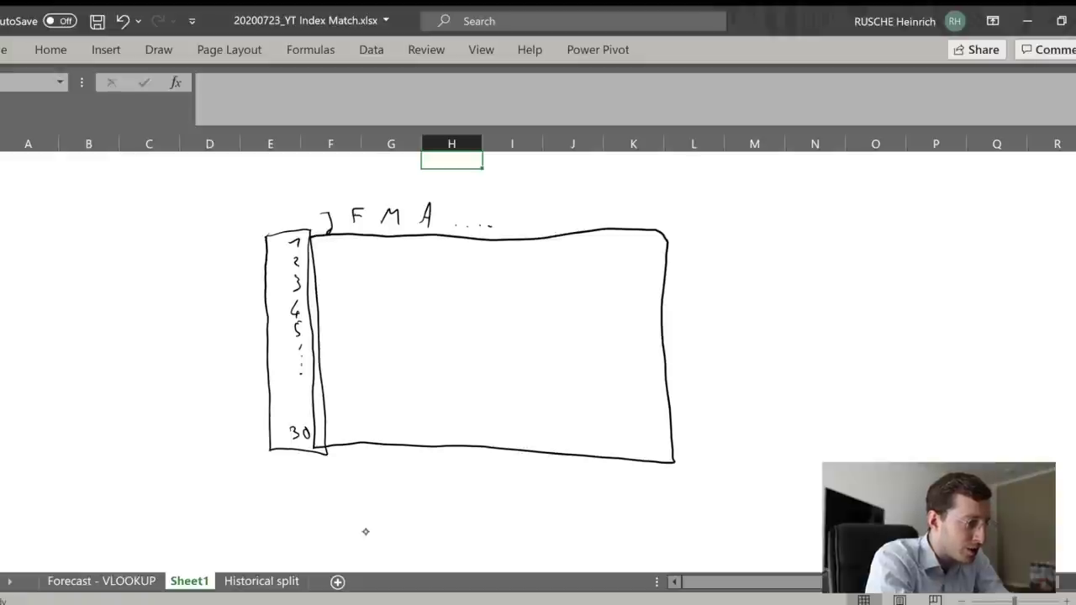
Label row 3 as #3 and column A as #4, with pen lines meeting at their shared cell
drag(269, 282, 284, 281)
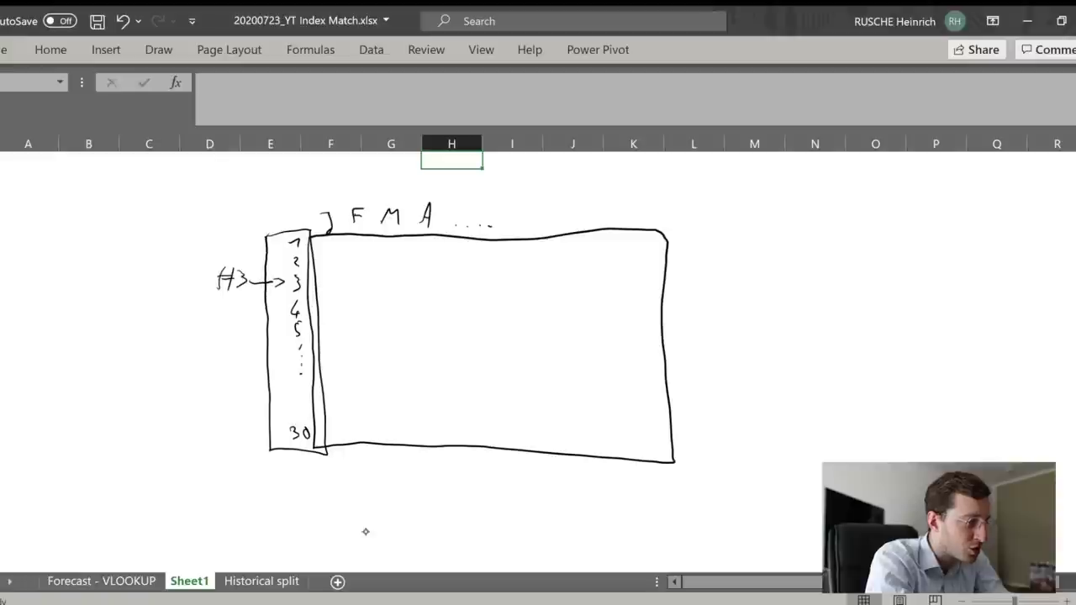
mouse_move(316, 200)
mouse_down()
mouse_move(313, 240)
mouse_move(415, 243)
mouse_move(660, 242)
mouse_move(672, 201)
mouse_move(318, 194)
mouse_up()
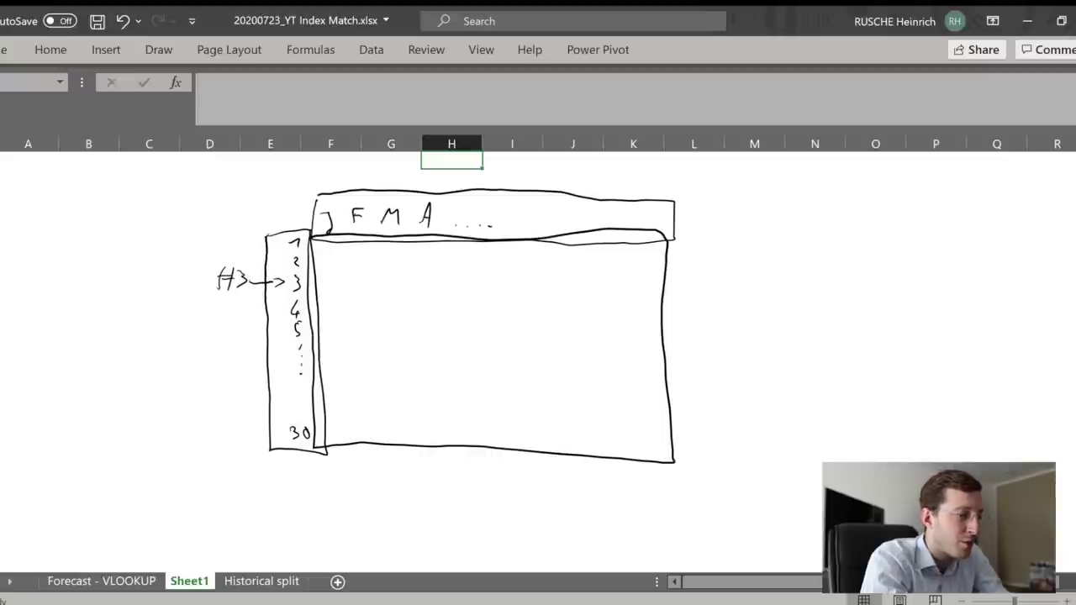
drag(415, 193, 414, 242)
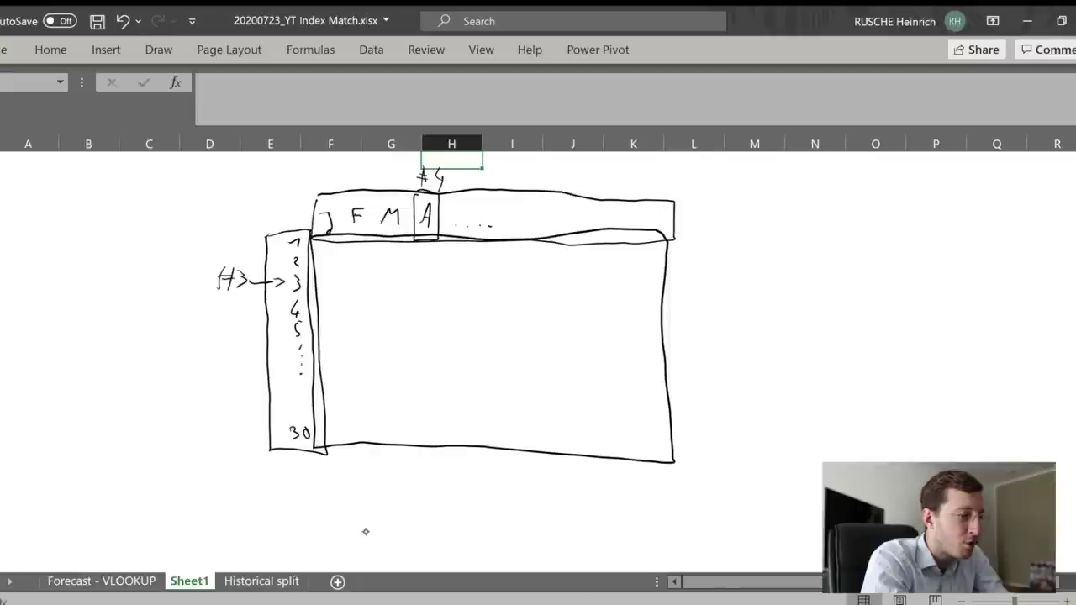
drag(402, 274, 427, 279)
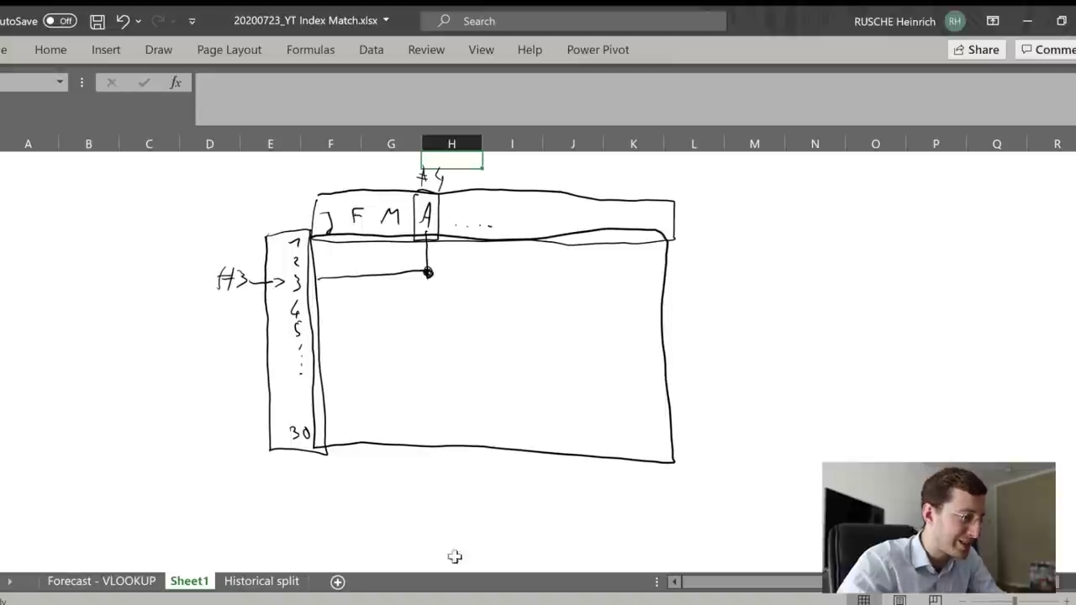
click(203, 432)
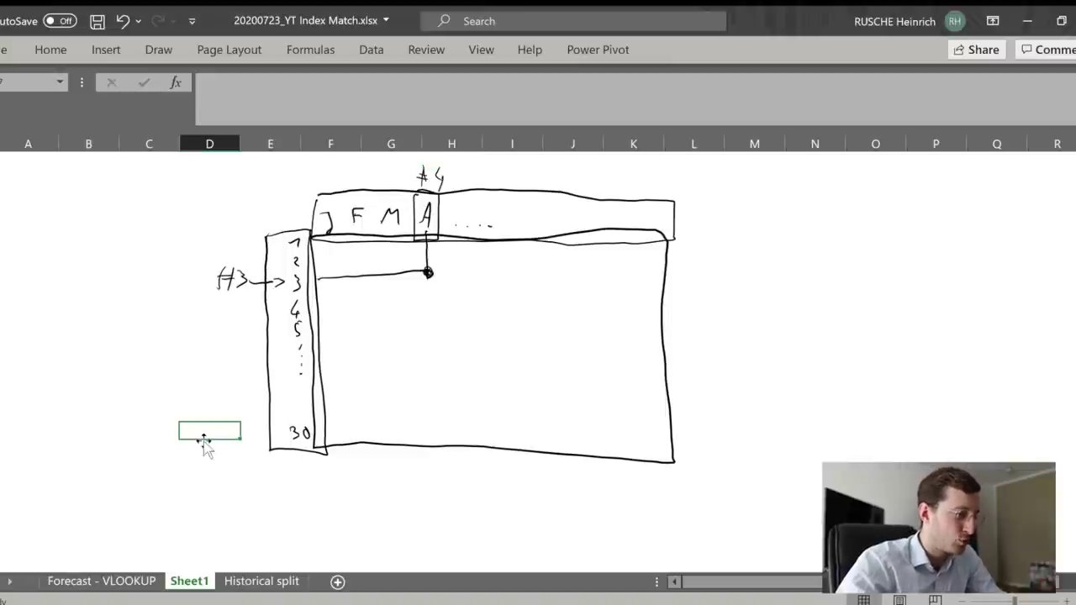
Start C6's INDEX formula with Historical split range A3:N33 as its array
click(96, 578)
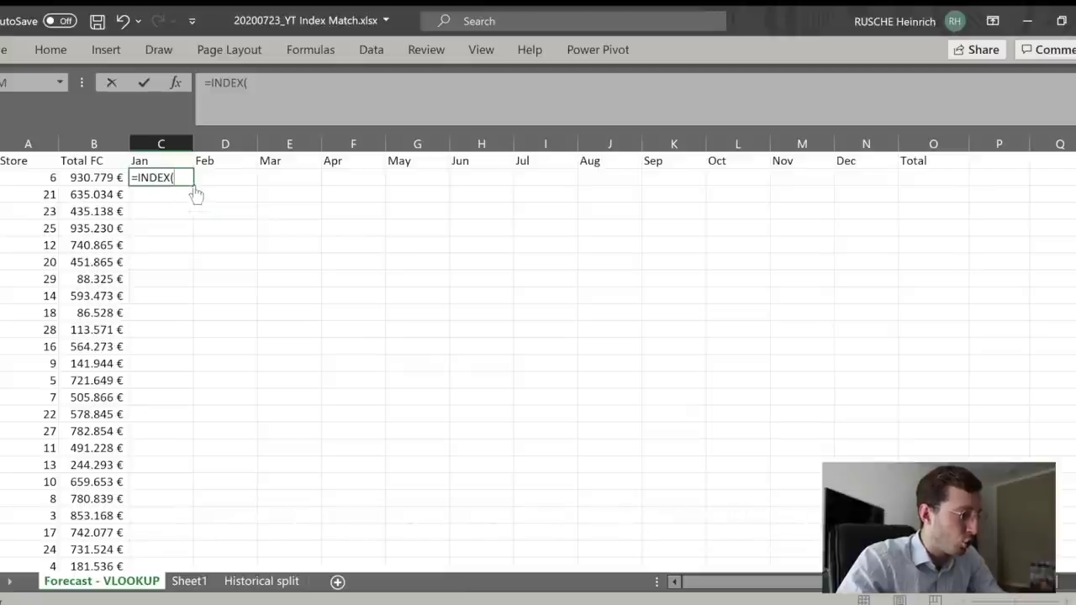
click(241, 582)
click(13, 194)
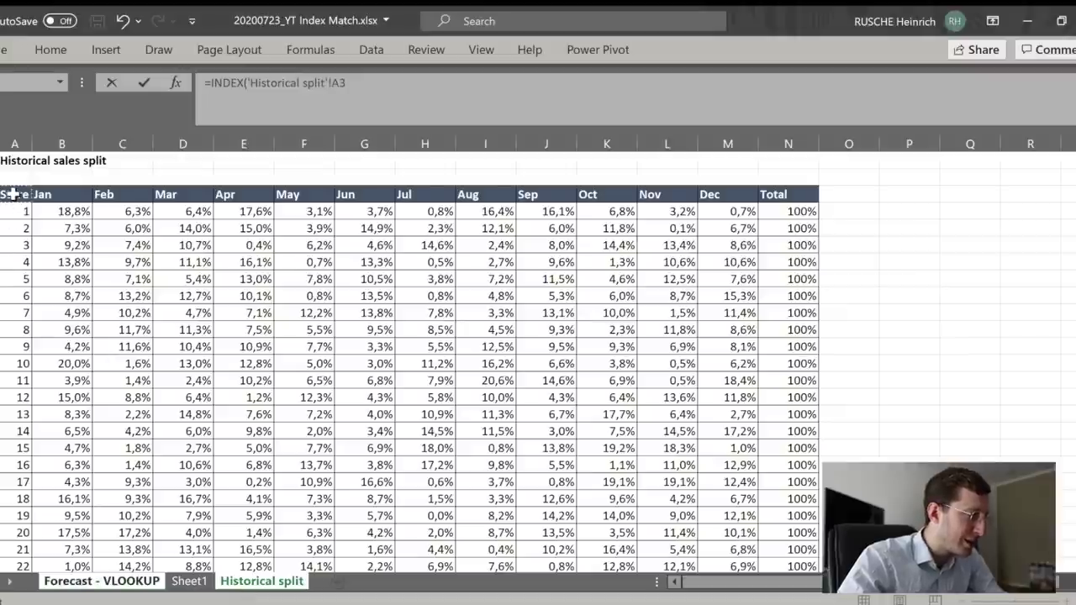
key(ctrl+shift+Right)
key(ctrl+shift+Down)
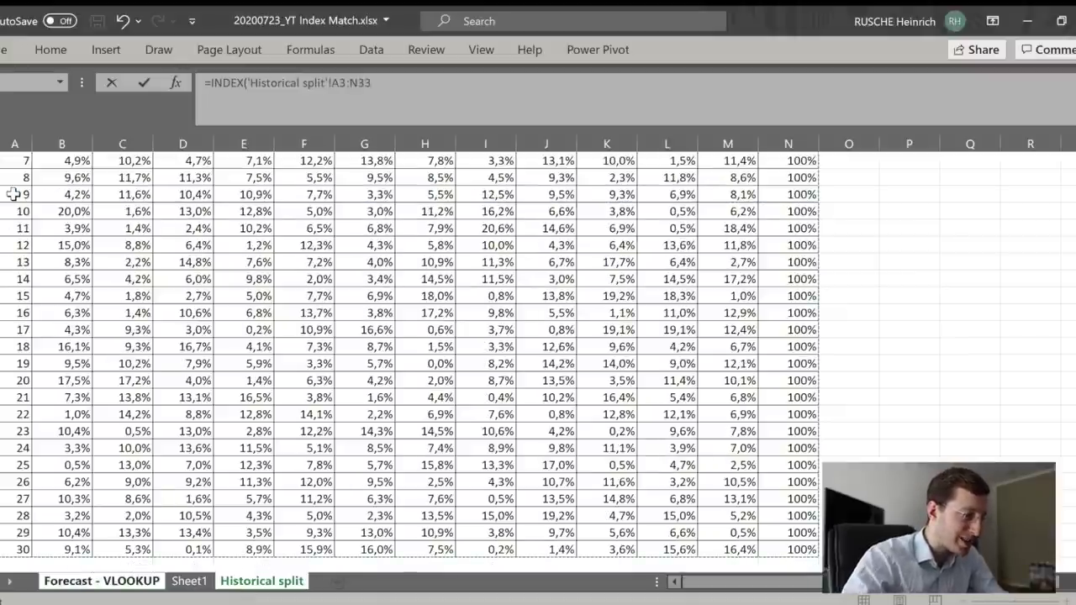
scroll(435, 355, up, 3)
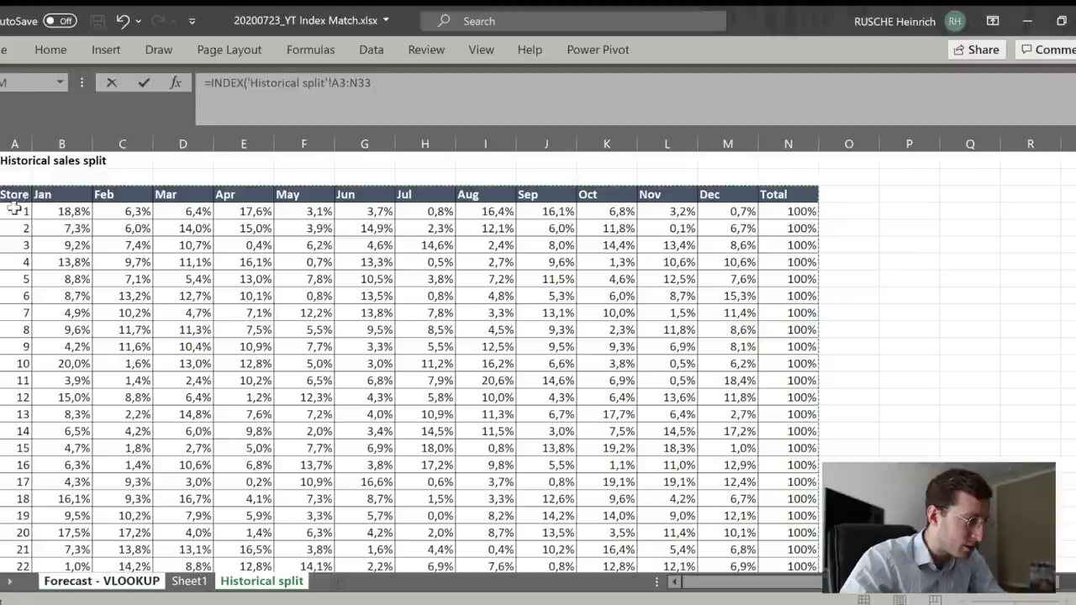
Make the array absolute as 'Historical split'!$A$3:$N$33 and look up the row and column
click(296, 95)
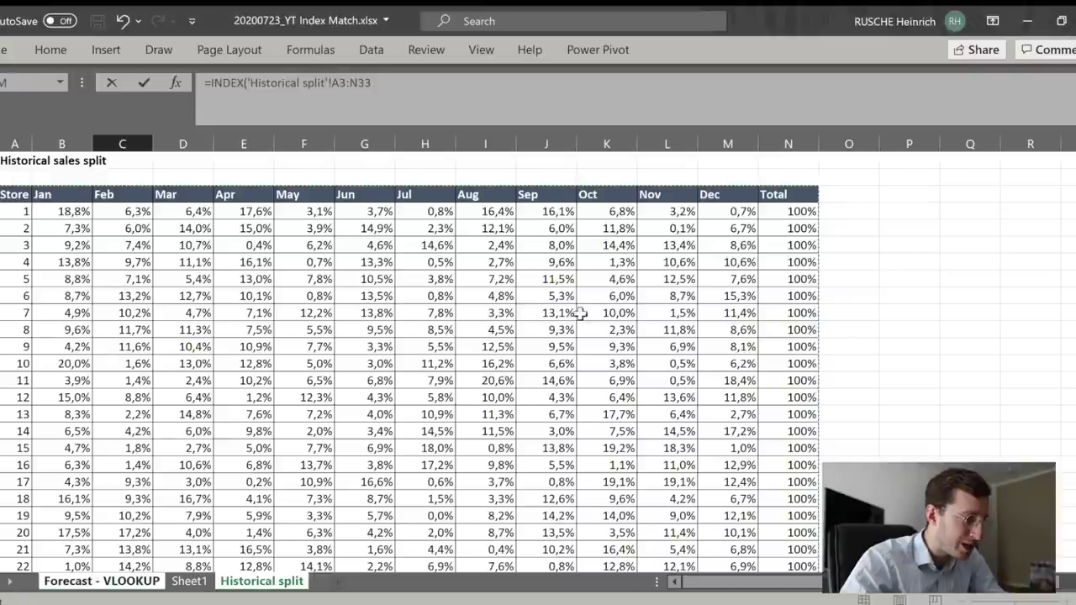
scroll(605, 345, down, 8)
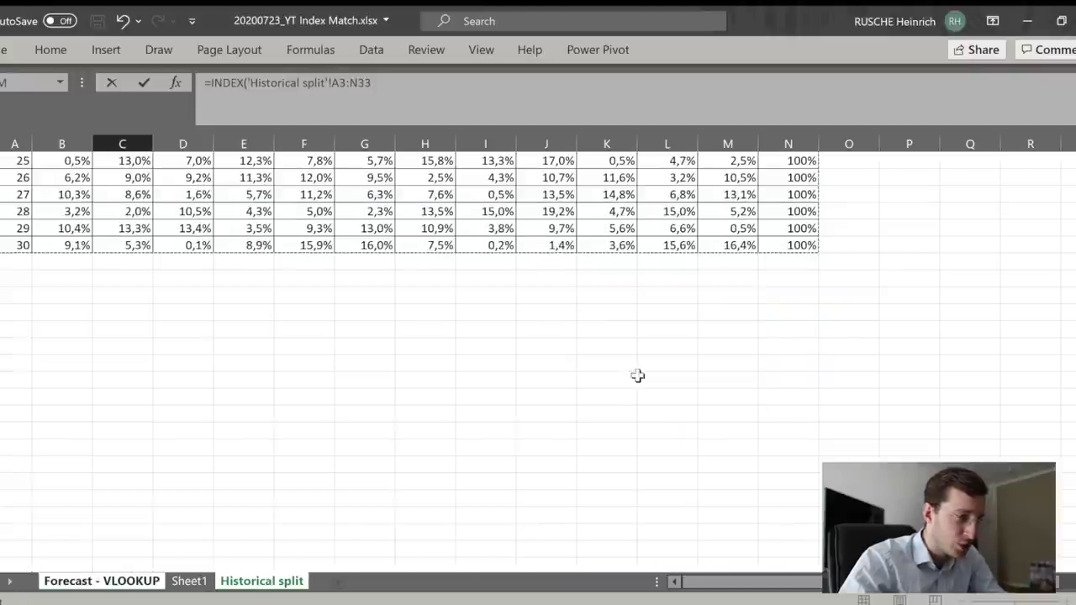
click(337, 84)
key(F4)
click(370, 84)
key(F4)
click(426, 94)
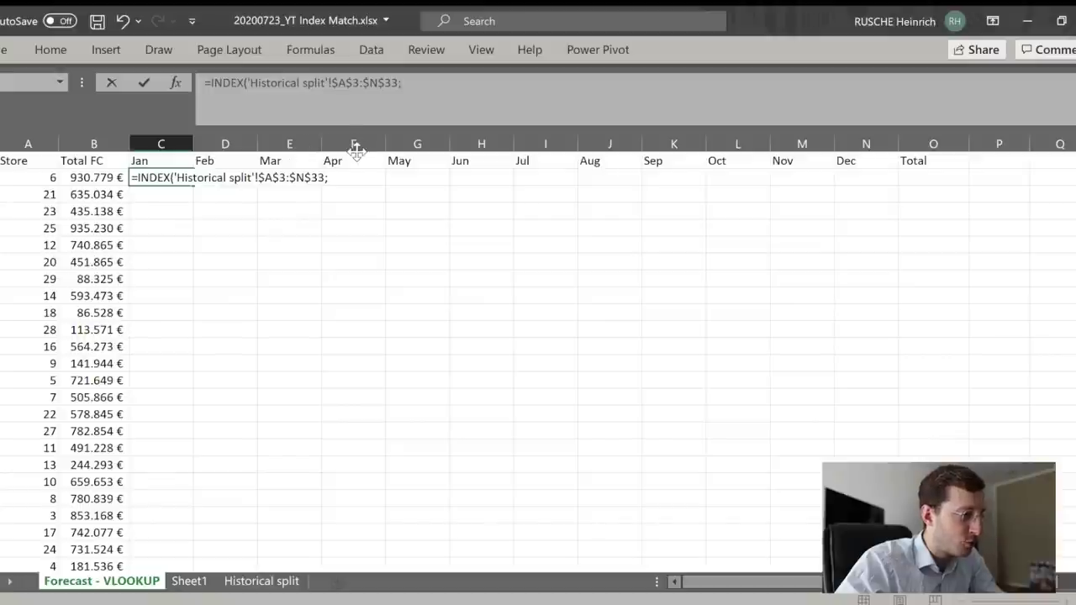
click(257, 581)
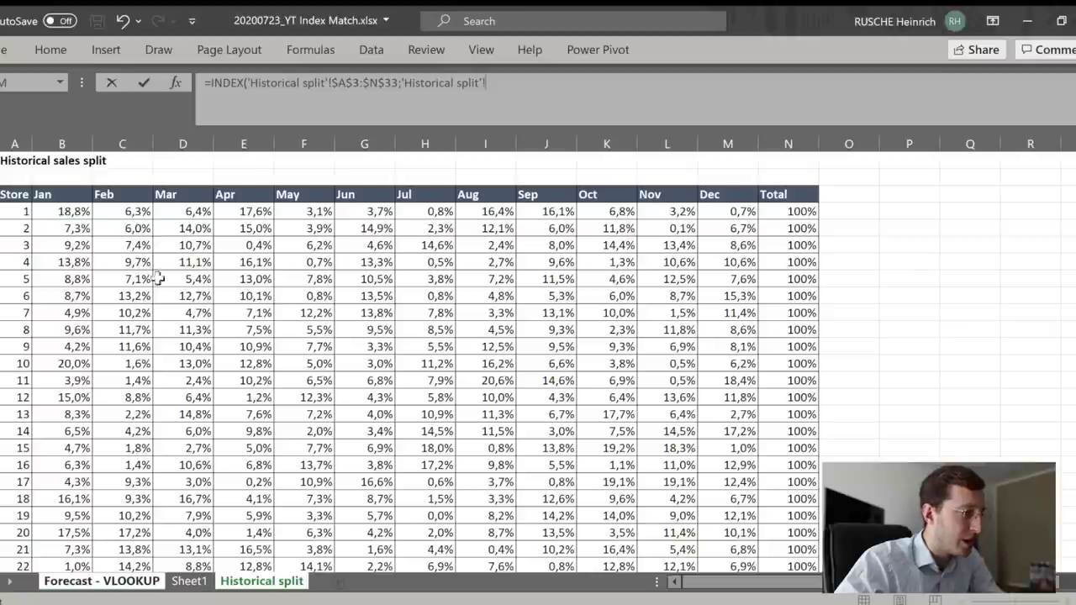
Delete the stray sheet reference and finish =INDEX('Historical split'!$A$3:$N$33;7;2), returning 0,087 €
drag(527, 86, 402, 85)
key(BackSpace)
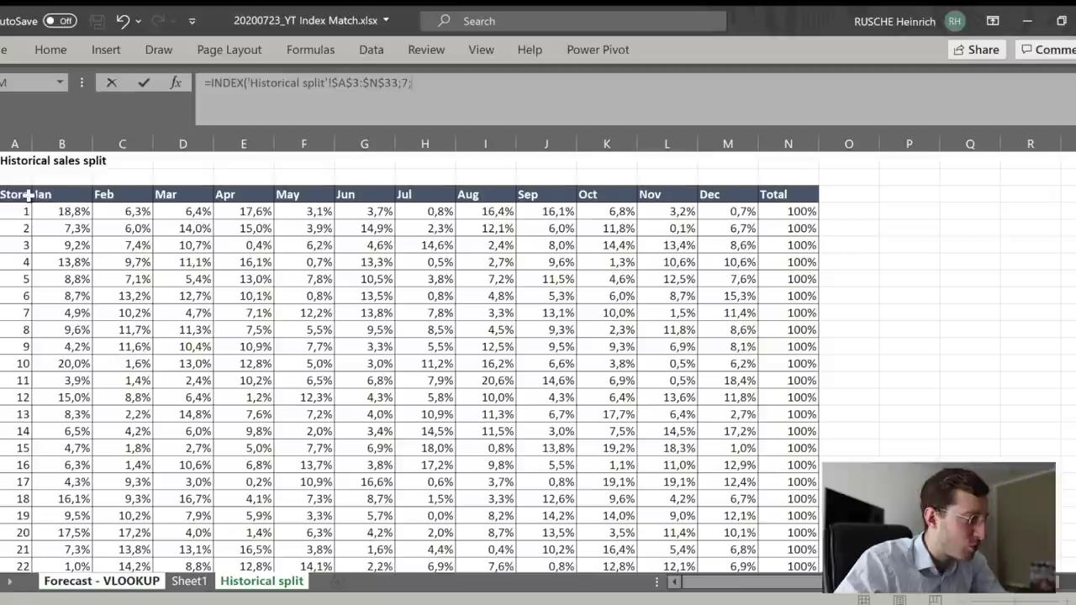
text(2)
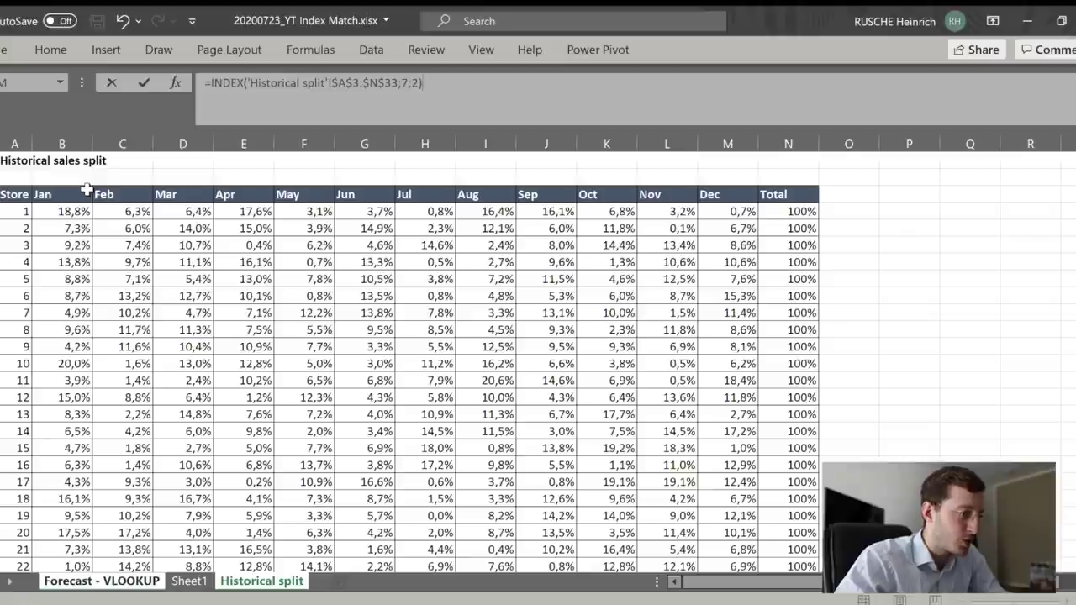
key(Return)
key(Up)
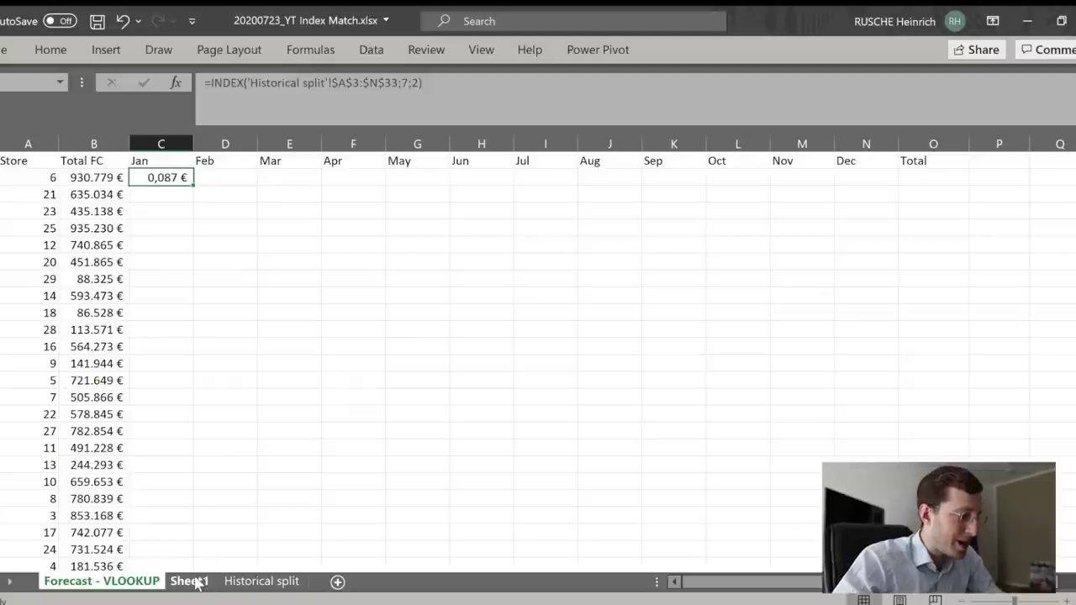
Check store 6's split row on Historical split, then reopen its Jan INDEX formula for editing
click(256, 581)
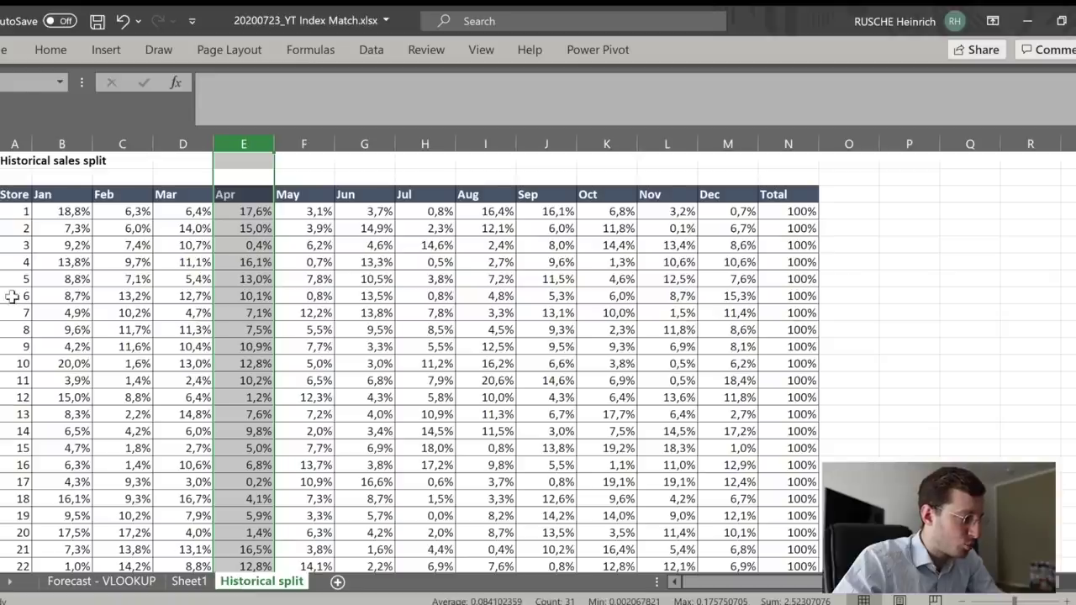
click(68, 295)
key(shift+space)
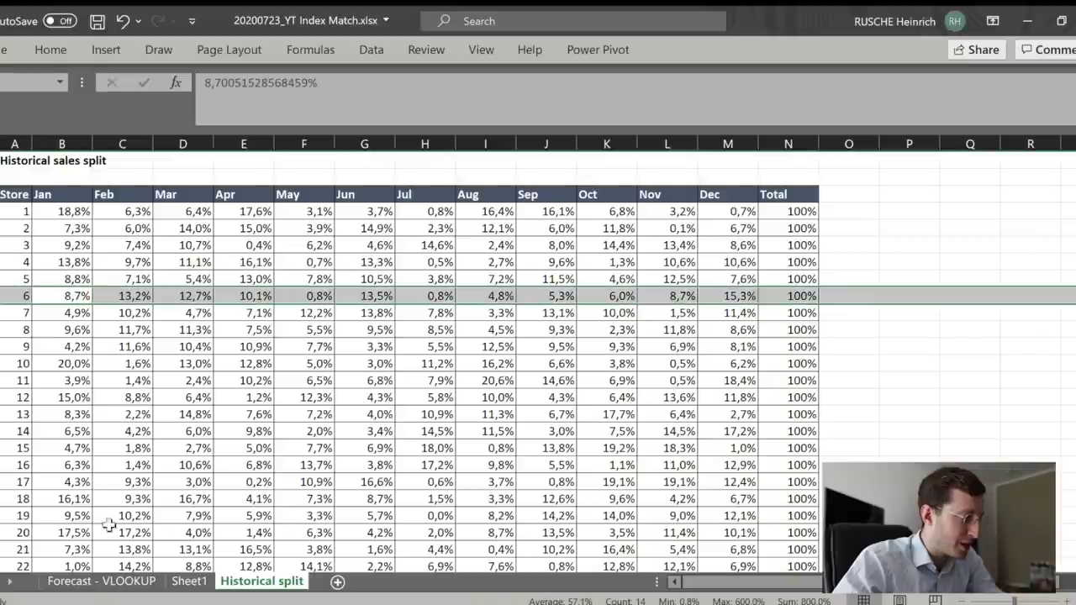
click(91, 581)
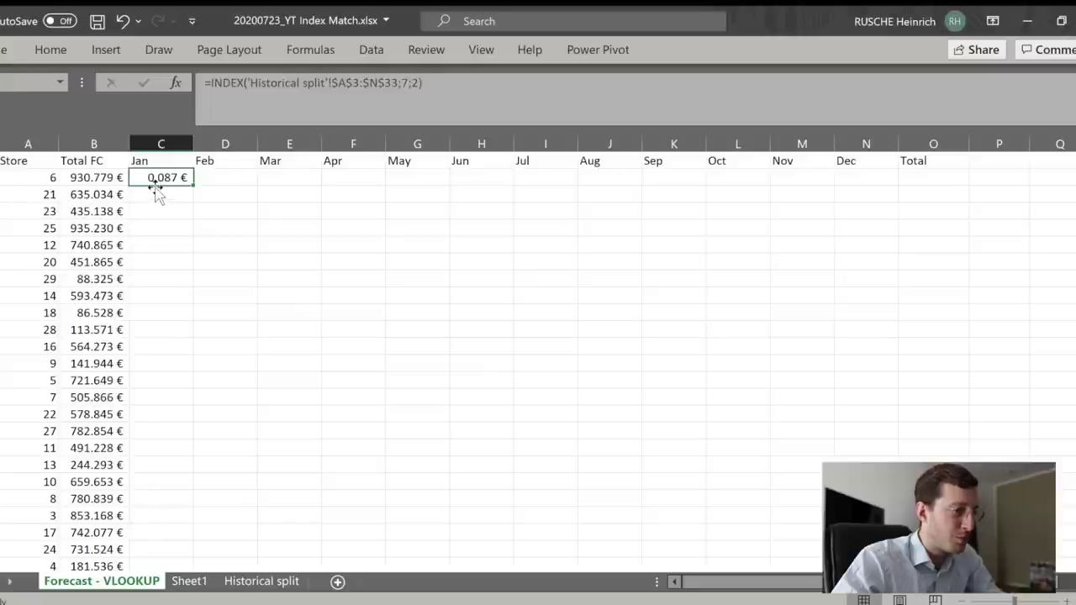
click(410, 87)
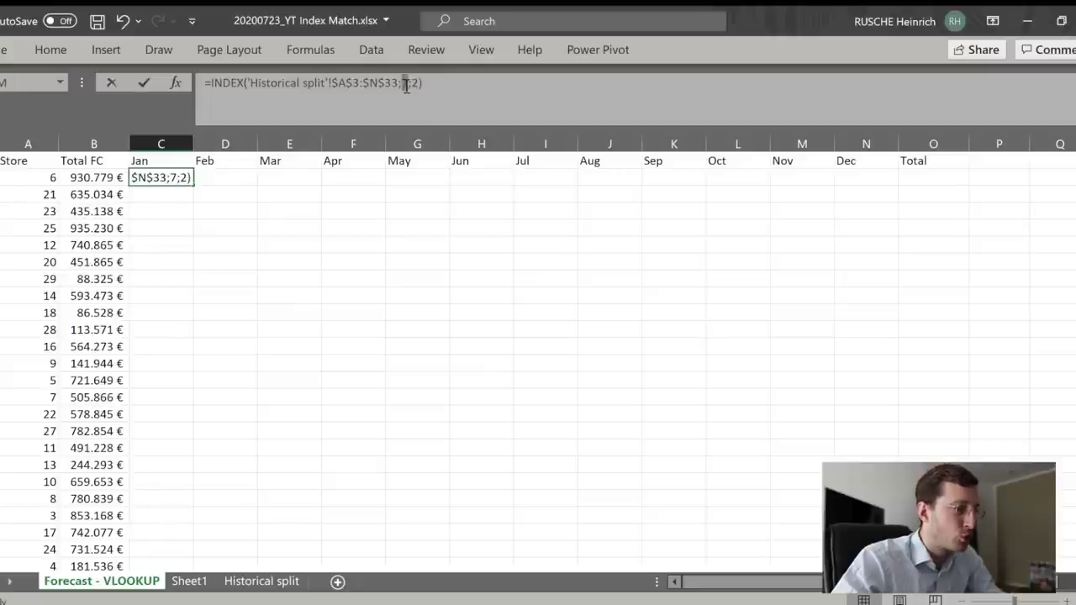
Overwrite the row number 7 with MATCH(, so the formula reads ...;MATCH(;2)
double_click(406, 84)
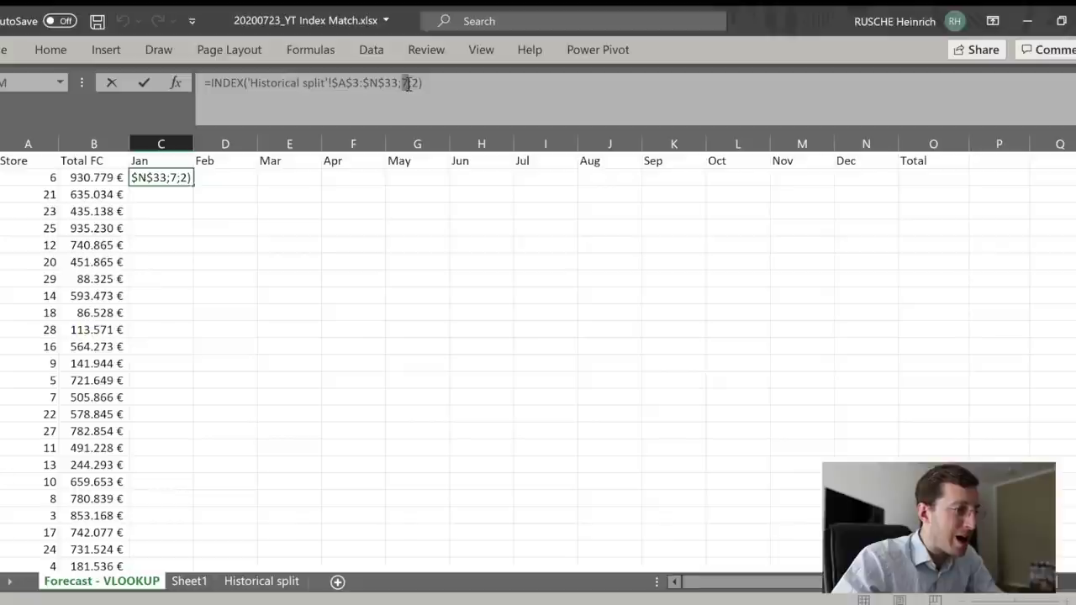
double_click(415, 84)
double_click(405, 84)
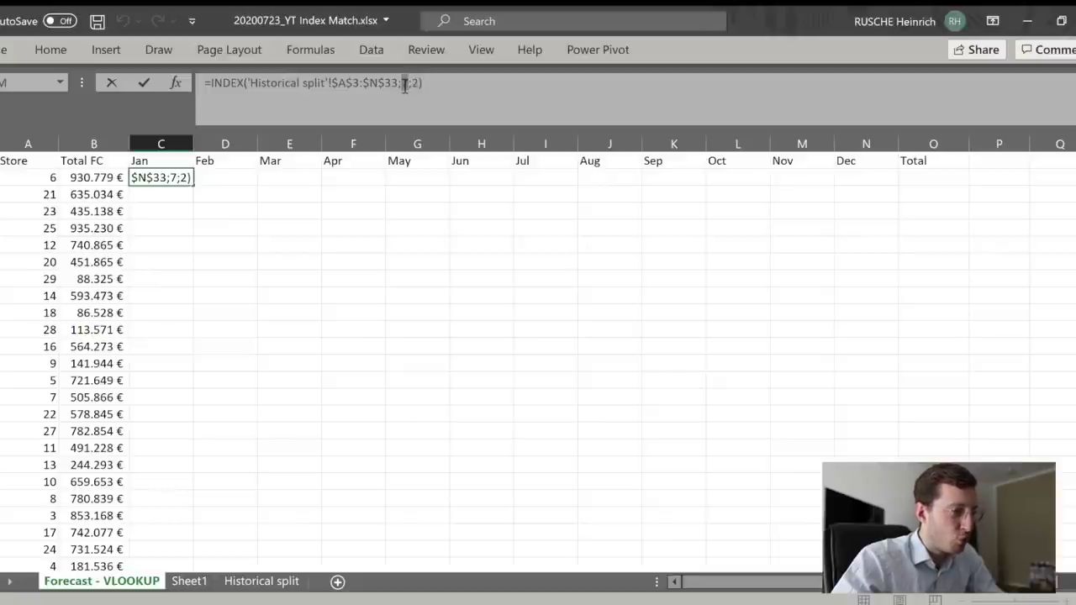
click(420, 84)
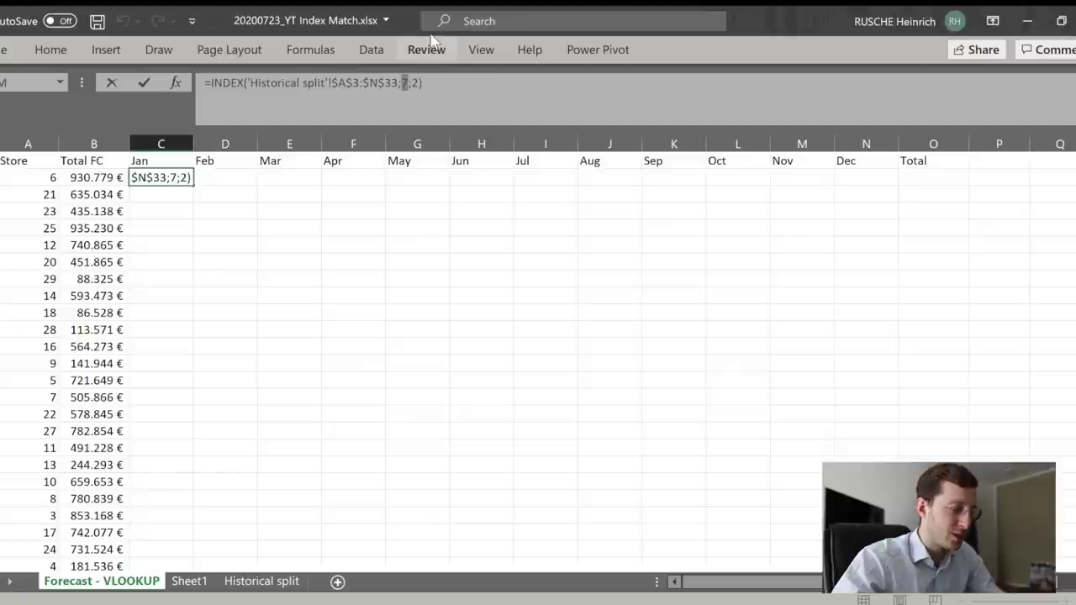
text(MATCH()
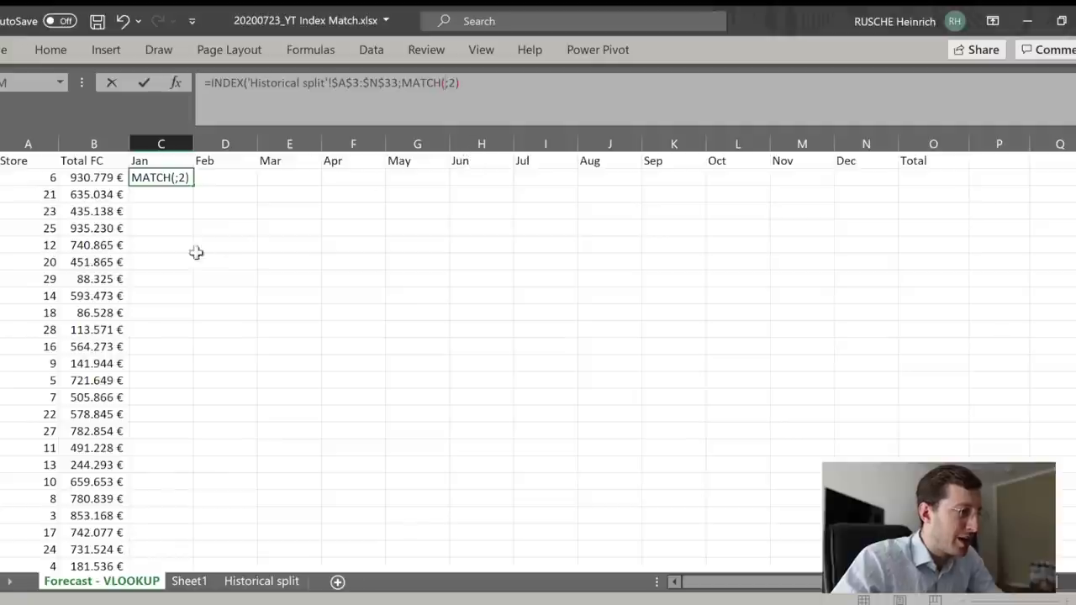
Complete the row lookup as MATCH($A2;'Historical split'!A3:A33;0), still returning 0,087 €
click(25, 176)
key(F4)
key(F4)
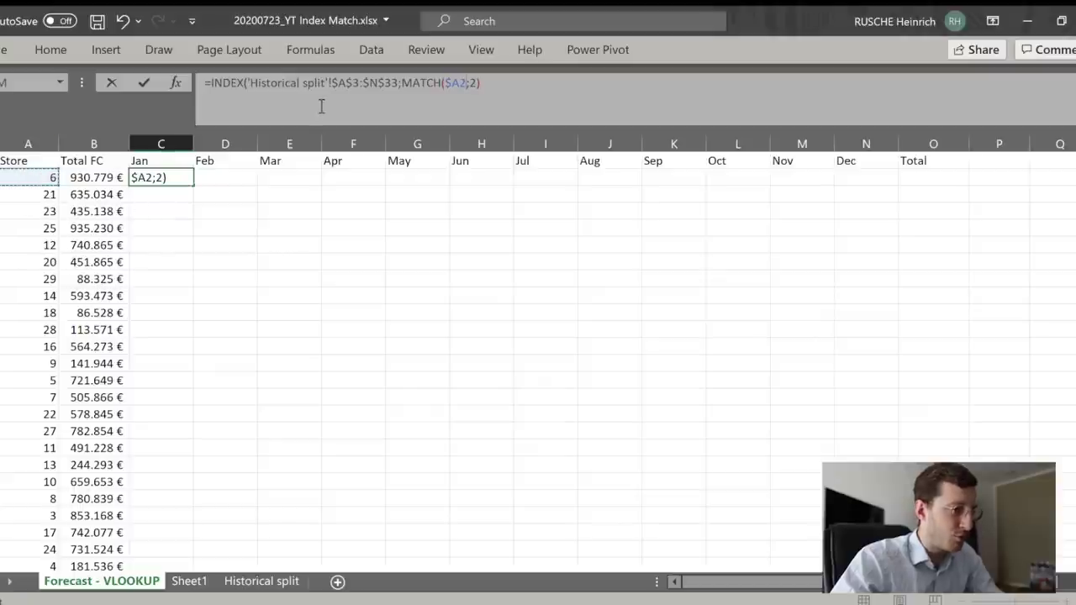
text(;)
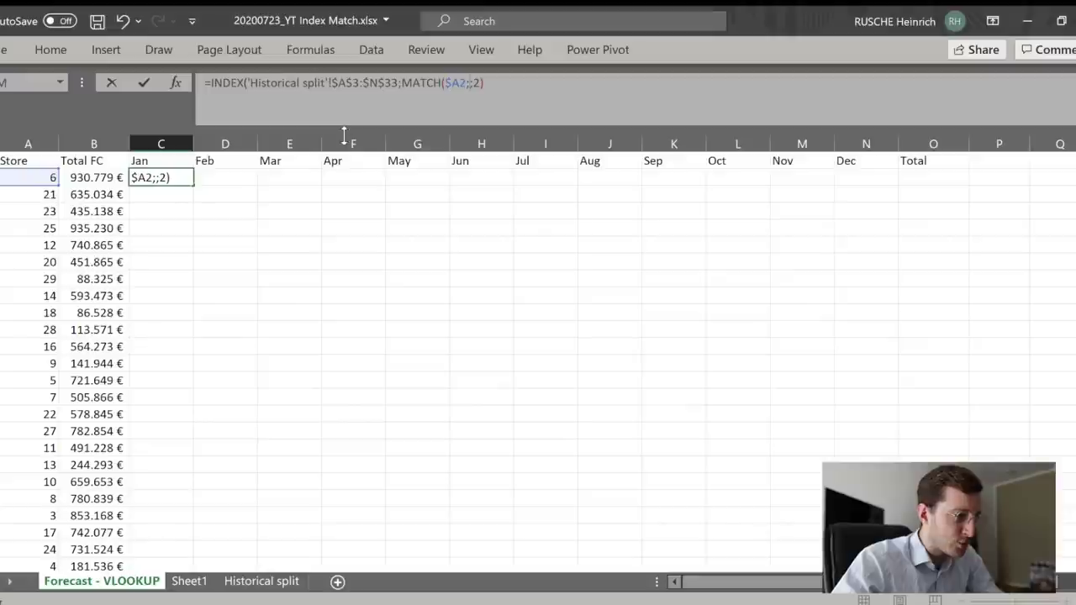
click(226, 581)
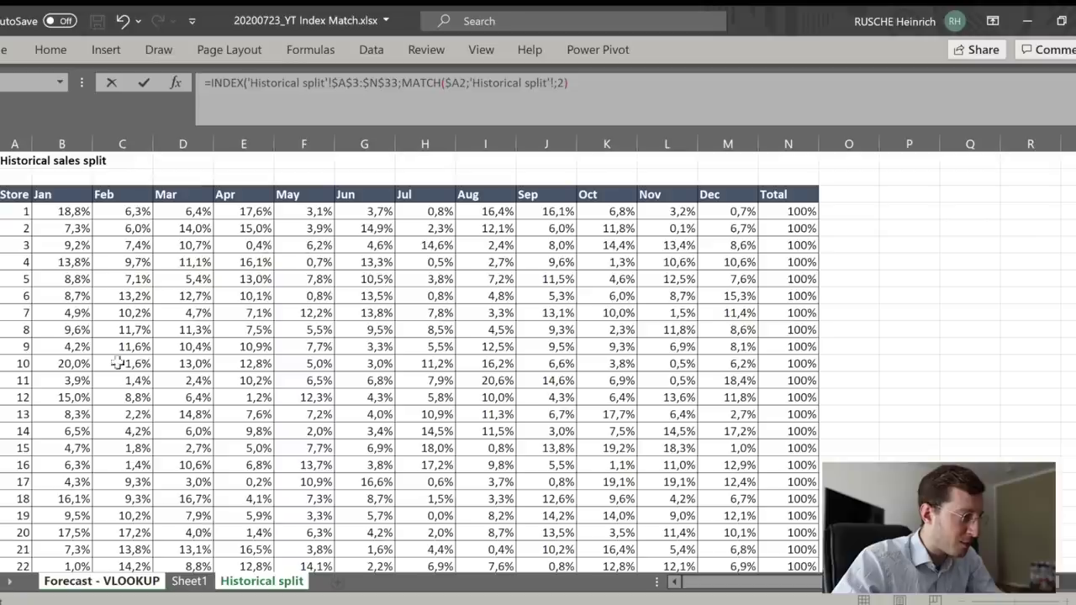
drag(12, 195, 10, 531)
scroll(9, 531, up, 3)
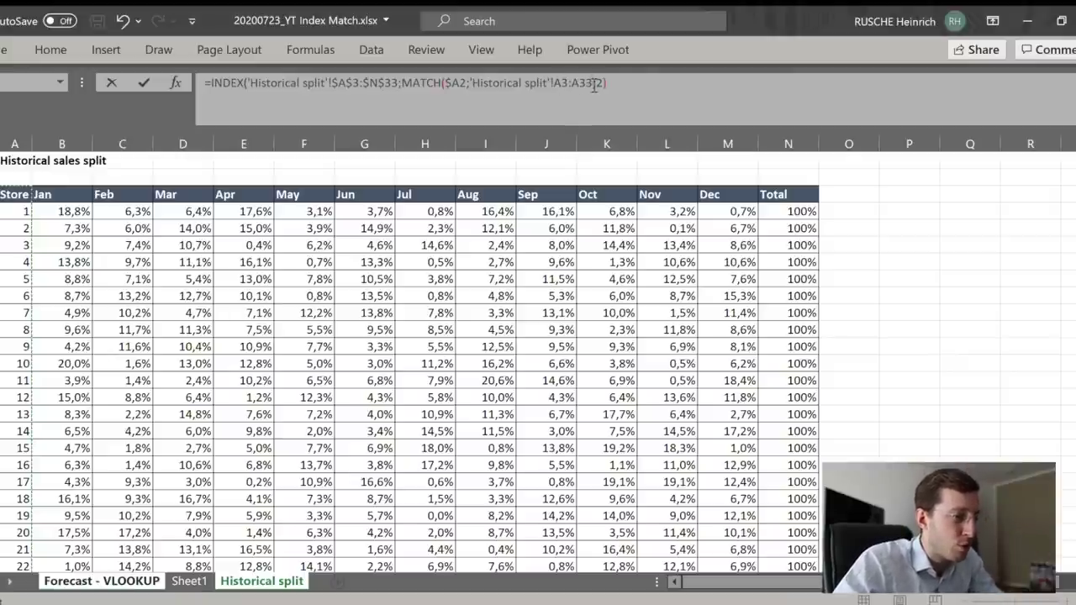
text(;)
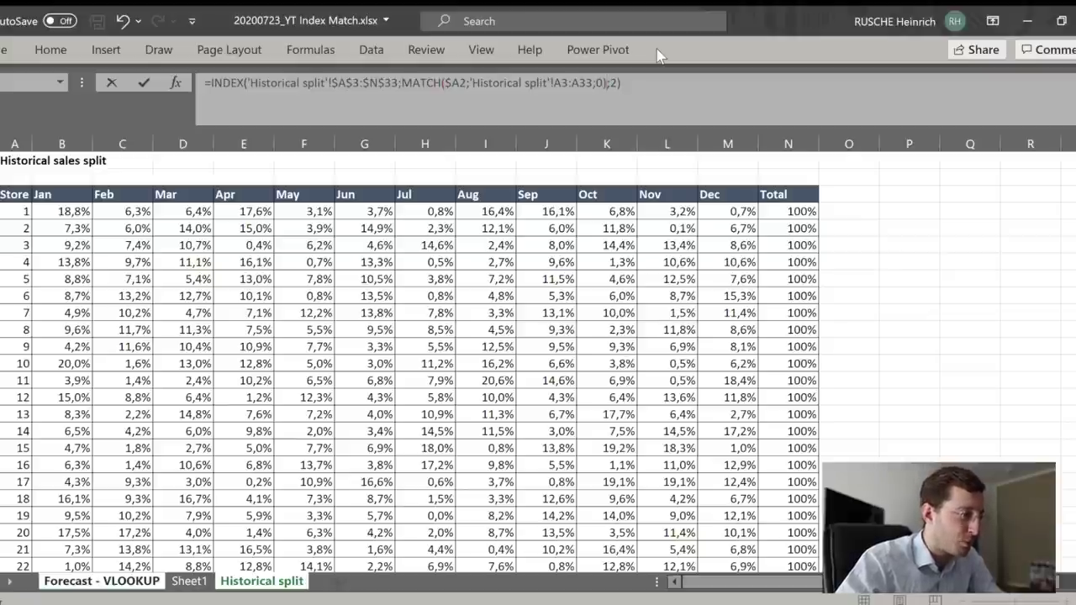
key(Return)
key(Up)
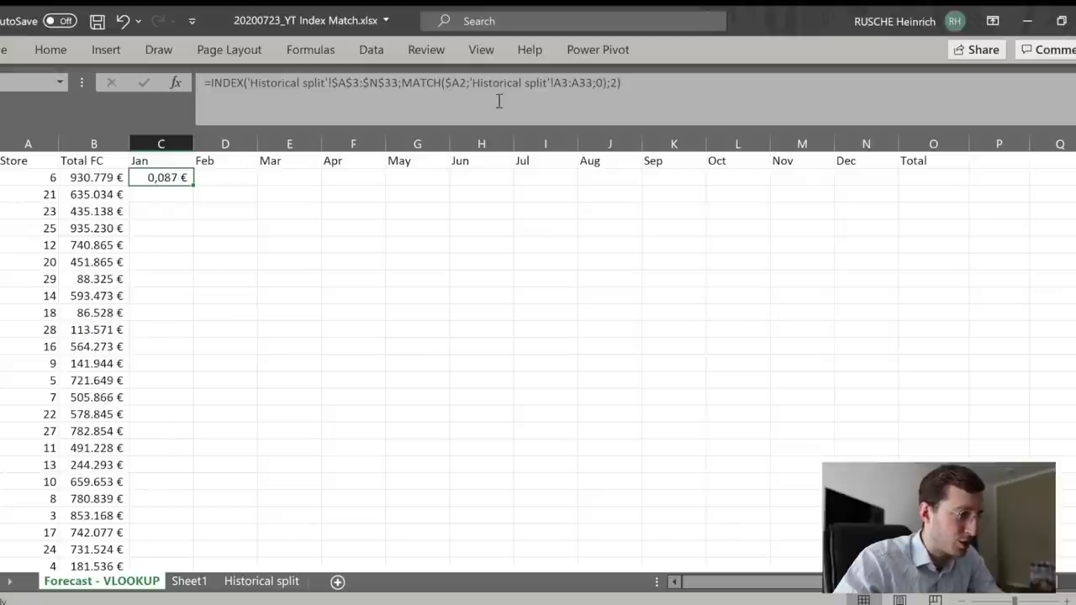
Evaluate the formula's MATCH part with F9, then undo and cancel the edit
drag(404, 84, 609, 82)
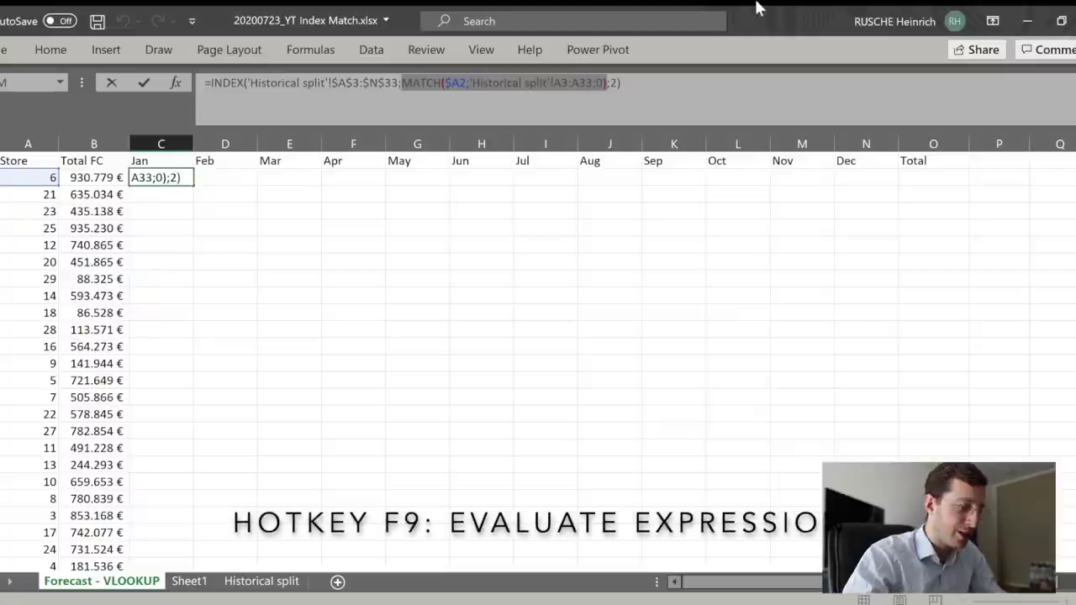
key(F9)
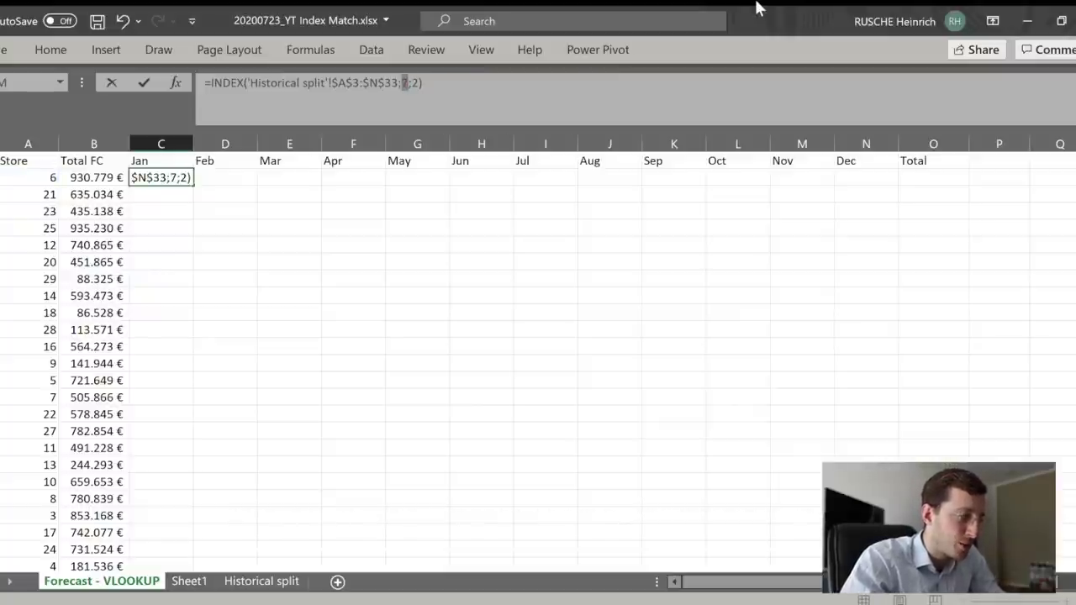
key(ctrl+z)
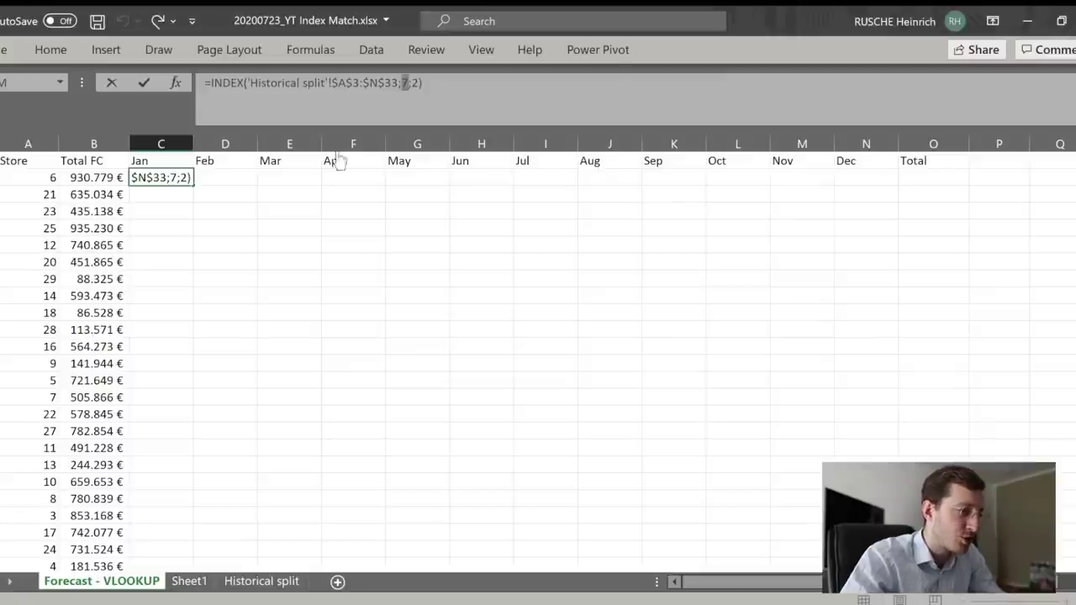
key(Escape)
Re-check that the MATCH part evaluates to 7, restore it and commit the formula unchanged
drag(402, 84, 607, 84)
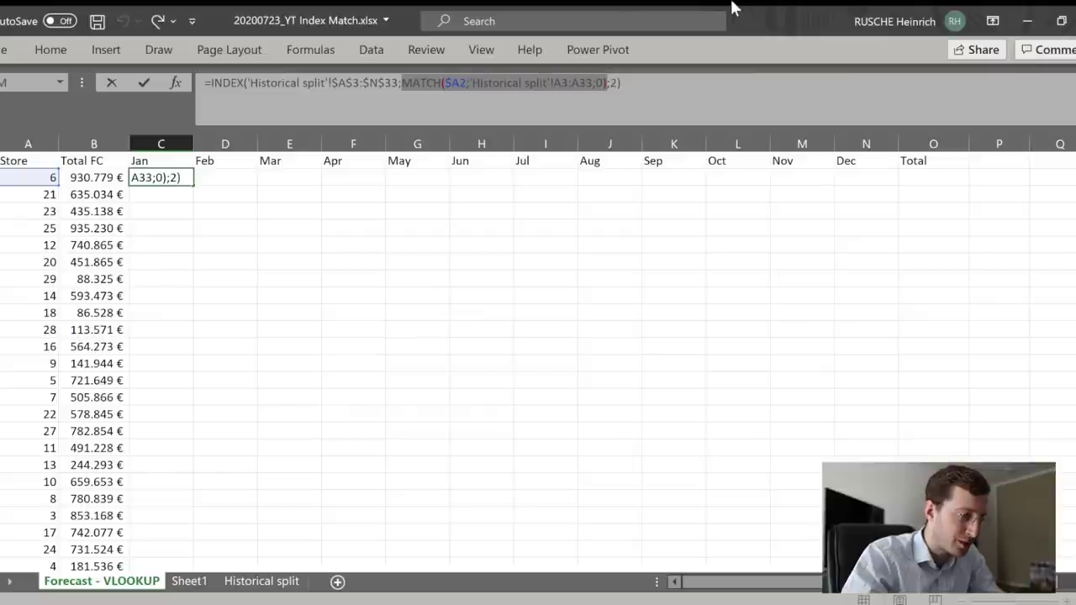
key(F9)
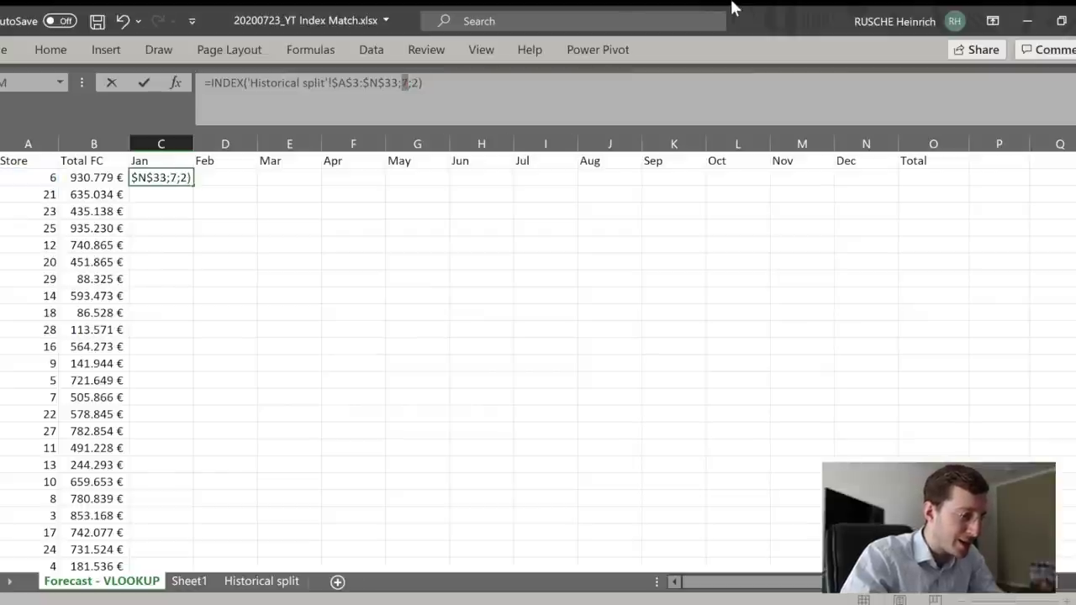
key(ctrl+z)
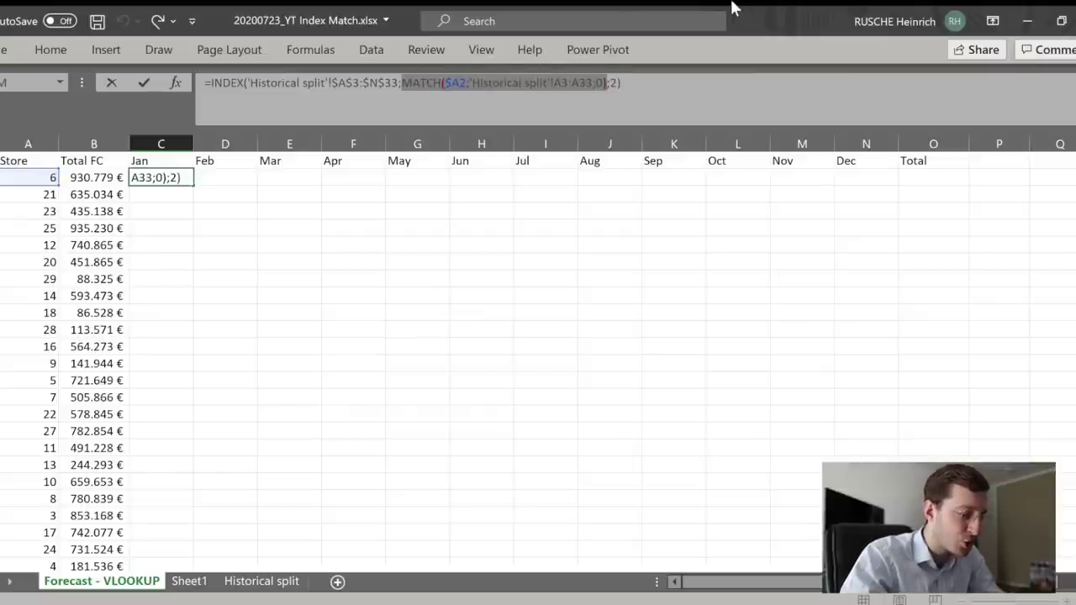
key(F9)
key(ctrl+z)
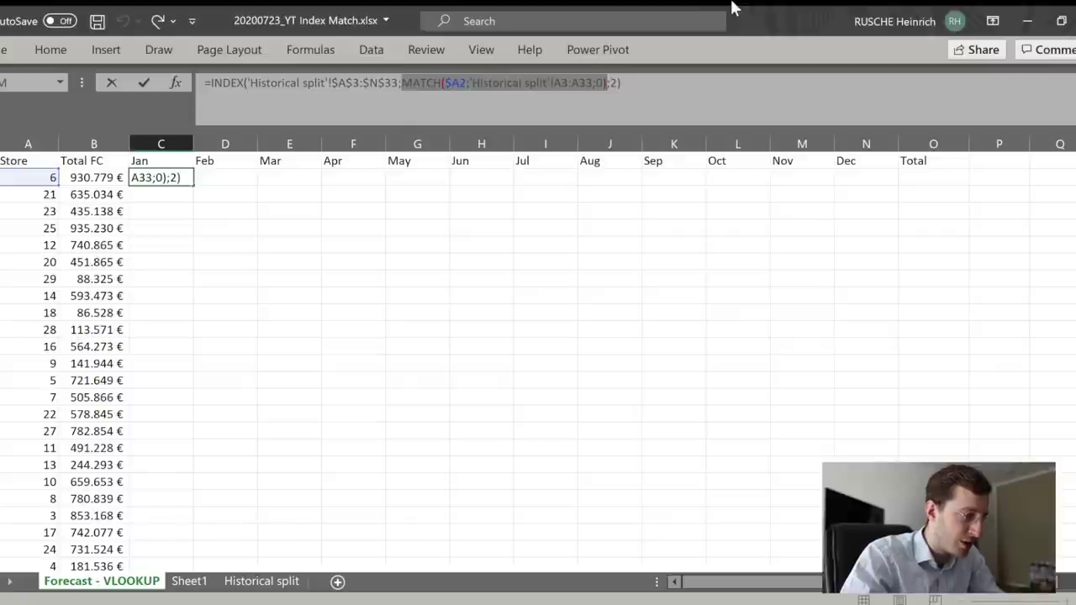
key(F9)
key(ctrl+z)
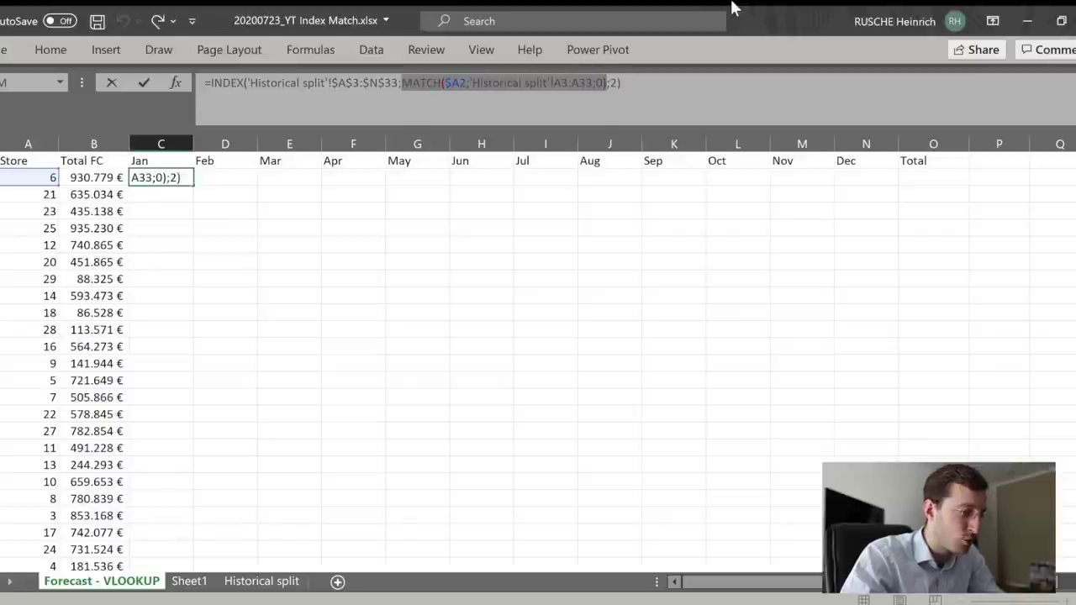
key(Return)
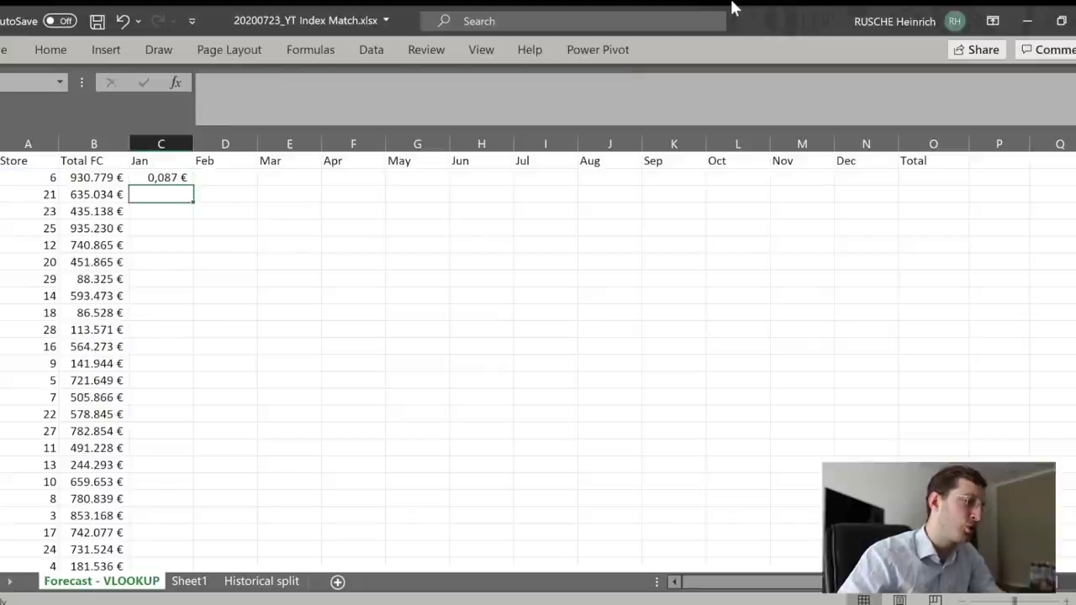
key(Up)
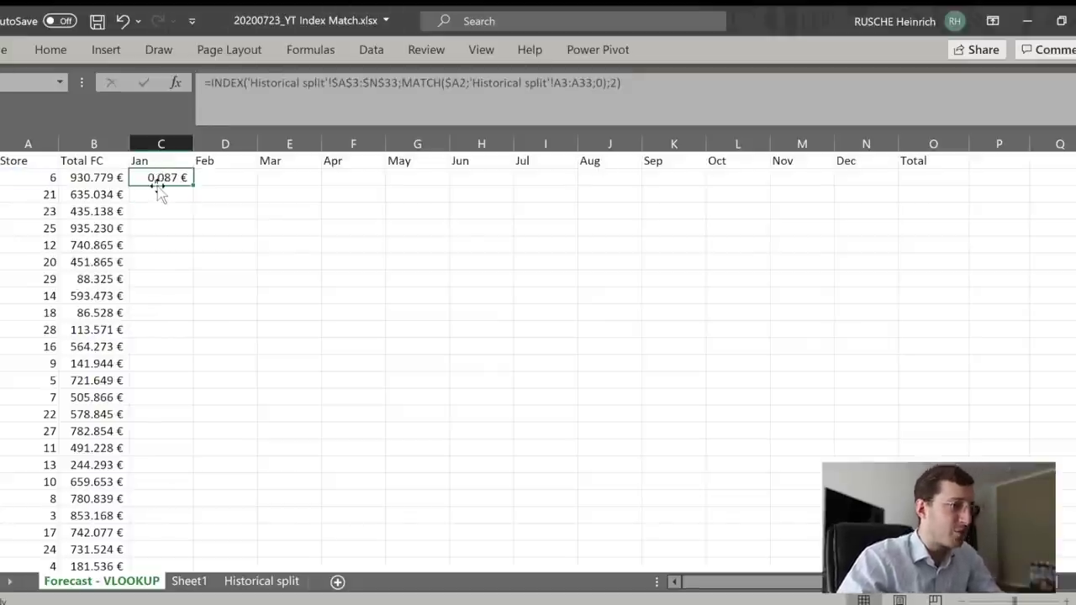
Review the Sheet1 table sketch and Historical split store column, then view C2's formula references
click(225, 580)
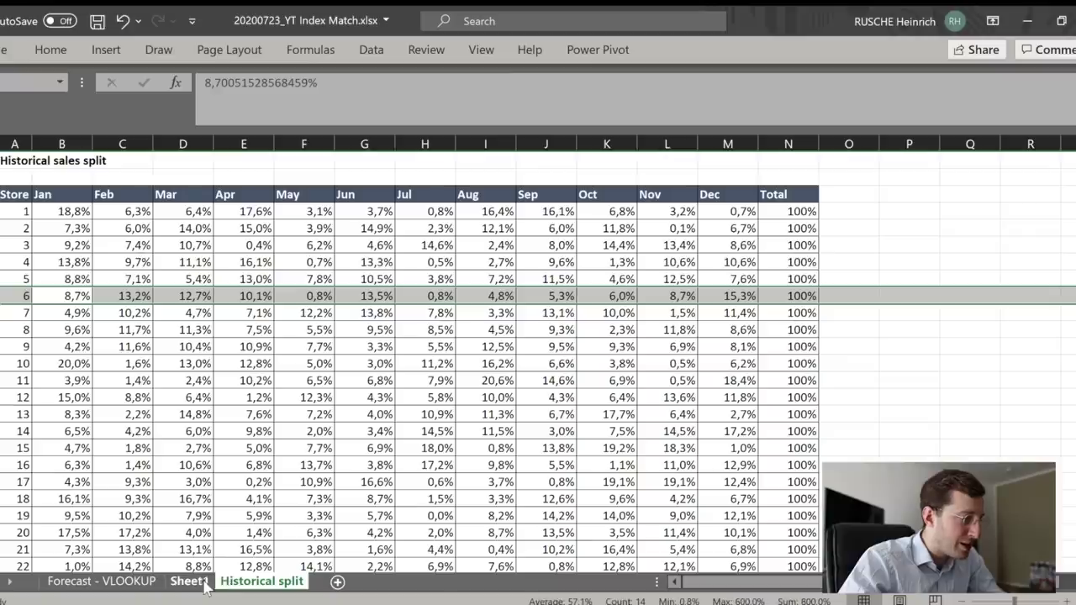
click(202, 583)
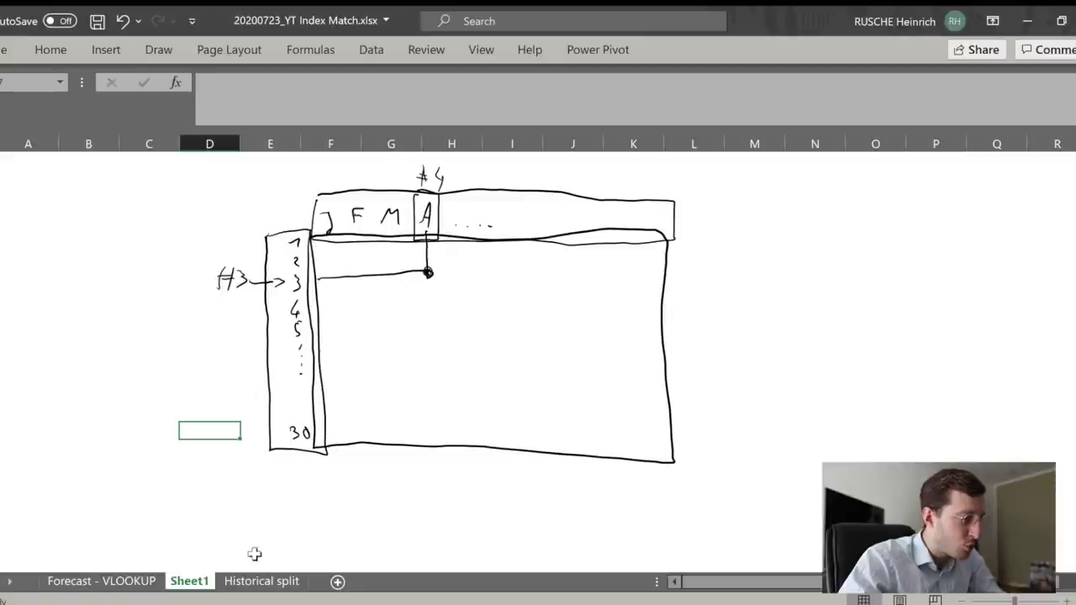
click(249, 586)
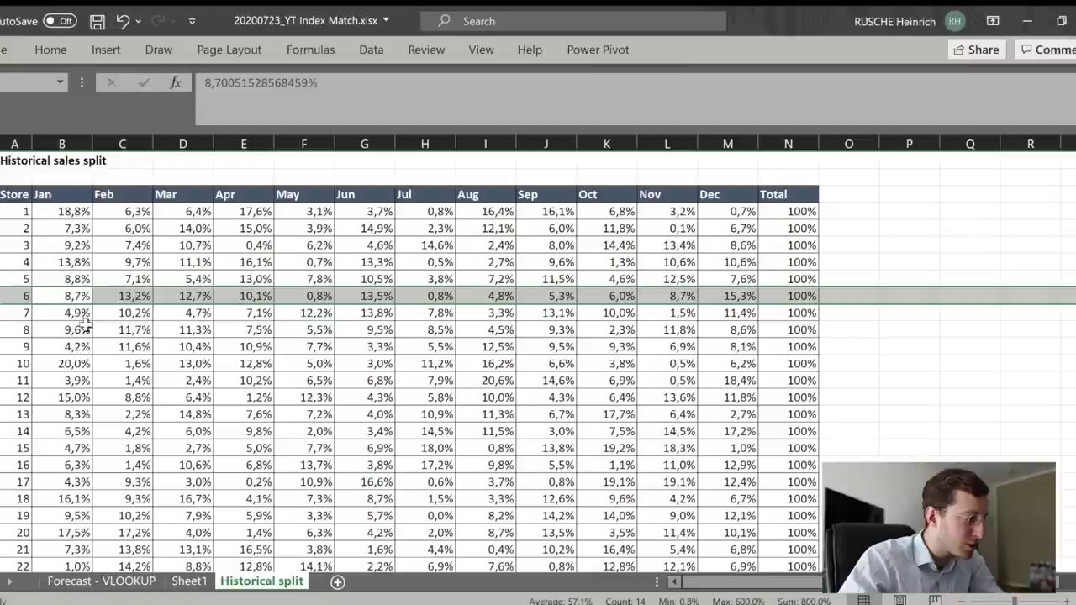
click(21, 200)
key(ctrl+shift+Down)
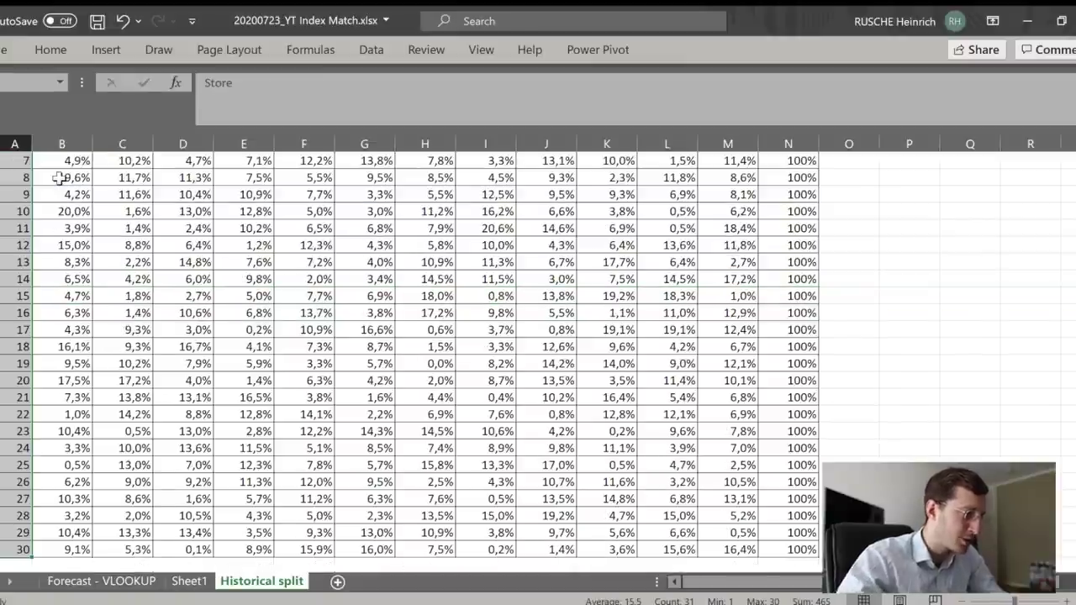
scroll(48, 399, up, 2)
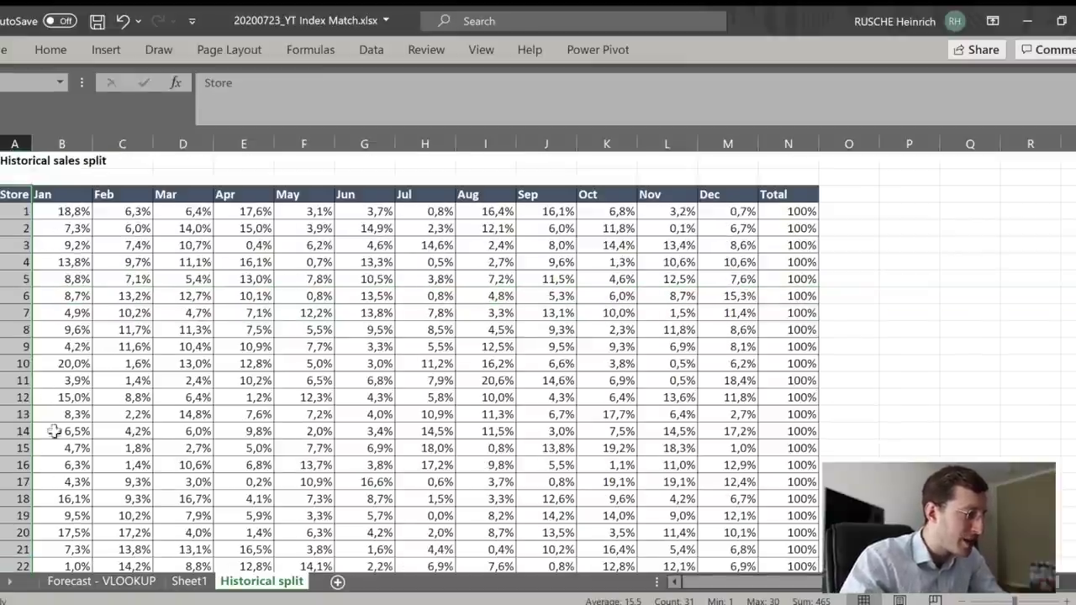
click(76, 584)
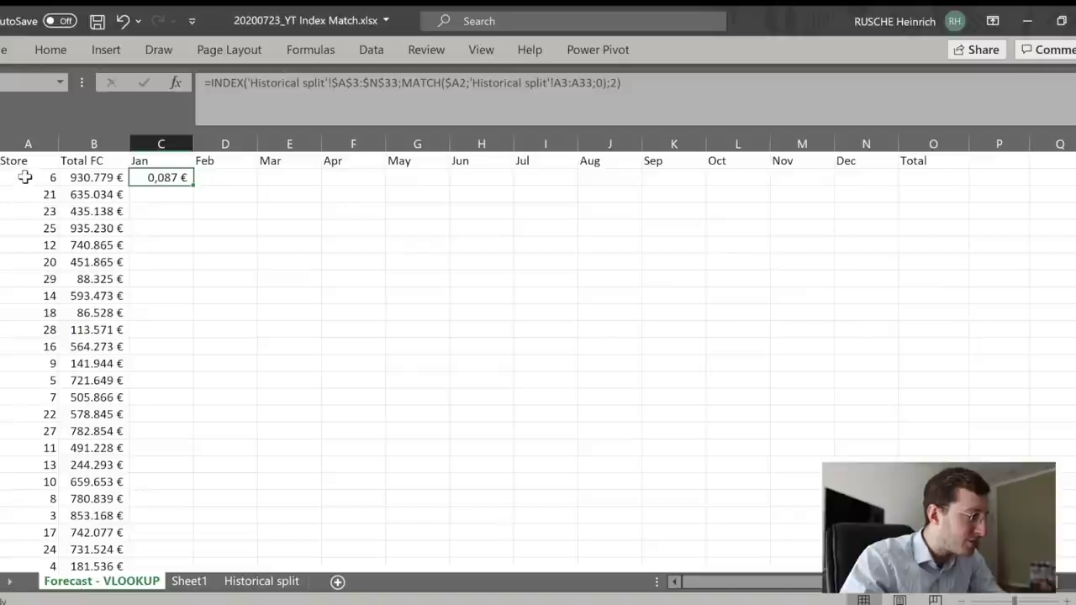
click(297, 117)
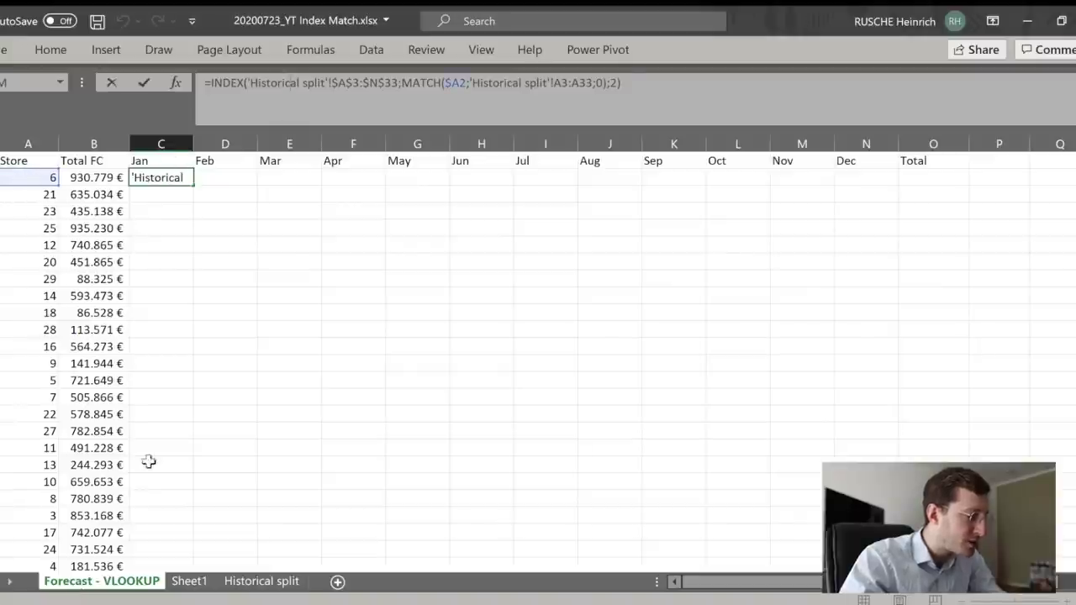
key(Escape)
Highlight the first six store numbers on the Historical split sheet
click(257, 581)
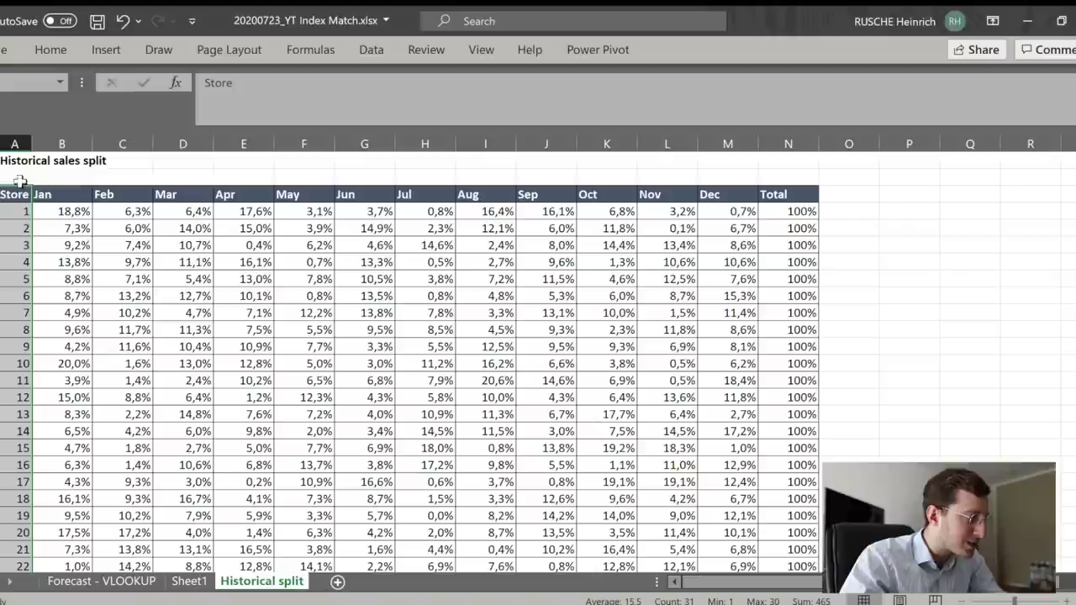
scroll(16, 243, down, 2)
scroll(17, 277, down, 3)
scroll(18, 336, up, 4)
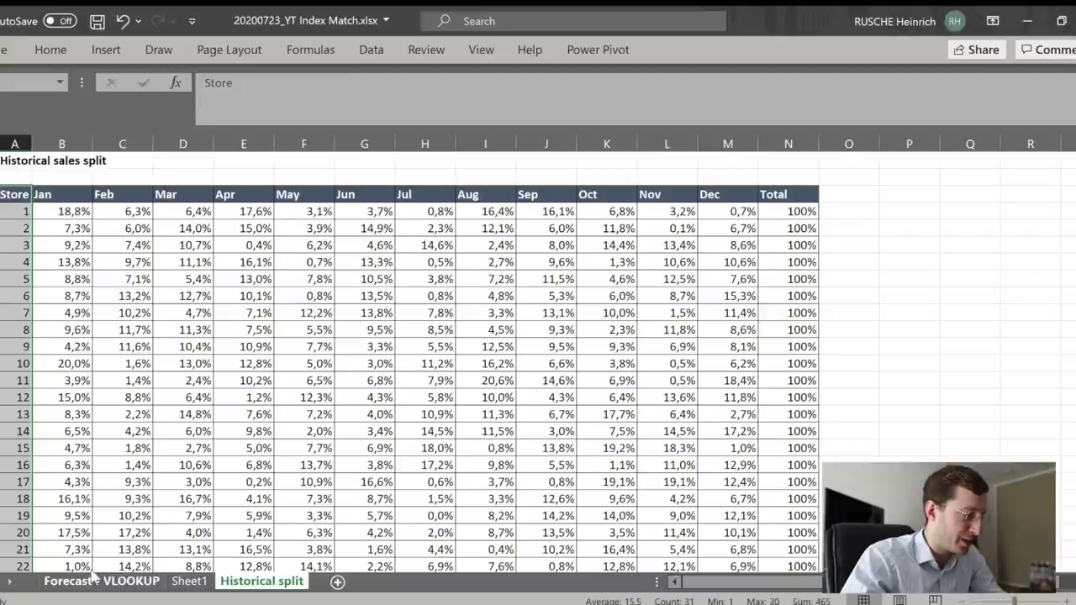
drag(26, 295, 12, 196)
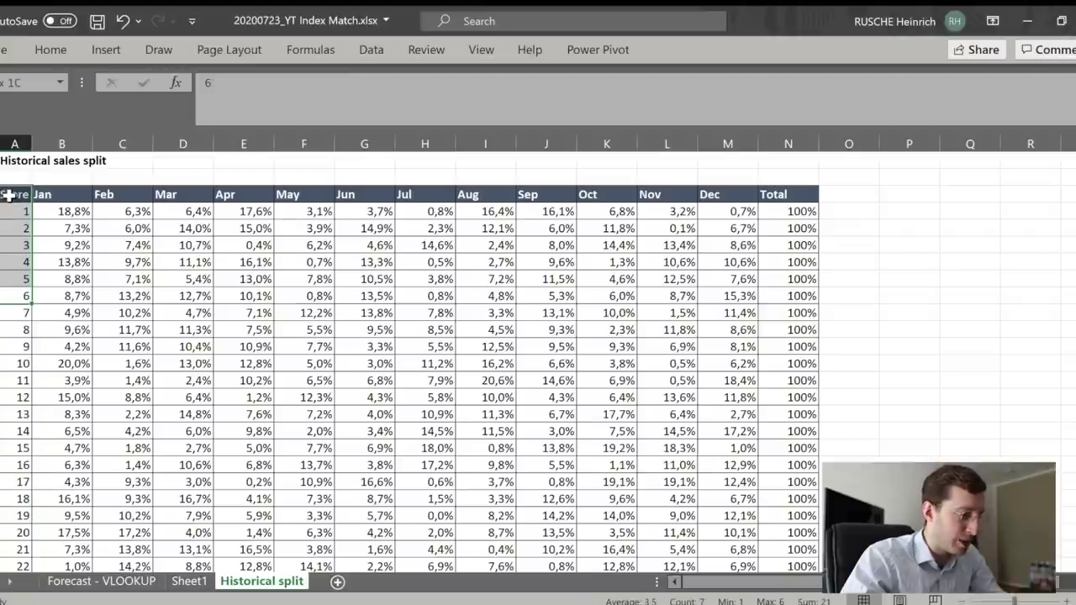
click(101, 581)
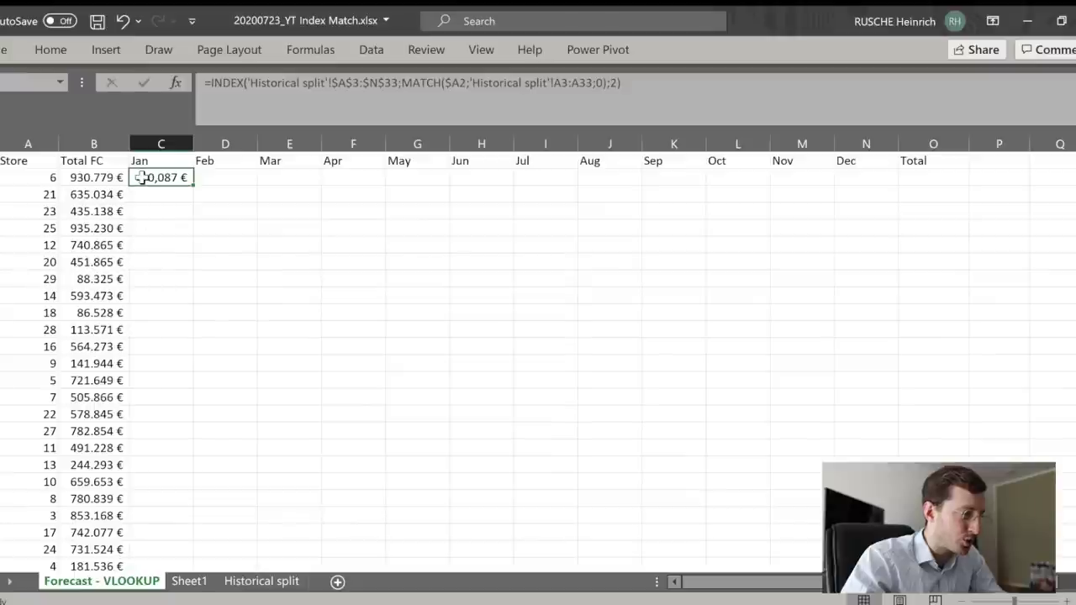
Begin the column lookup as MATCH(C$1; against the Historical split month header row
click(614, 84)
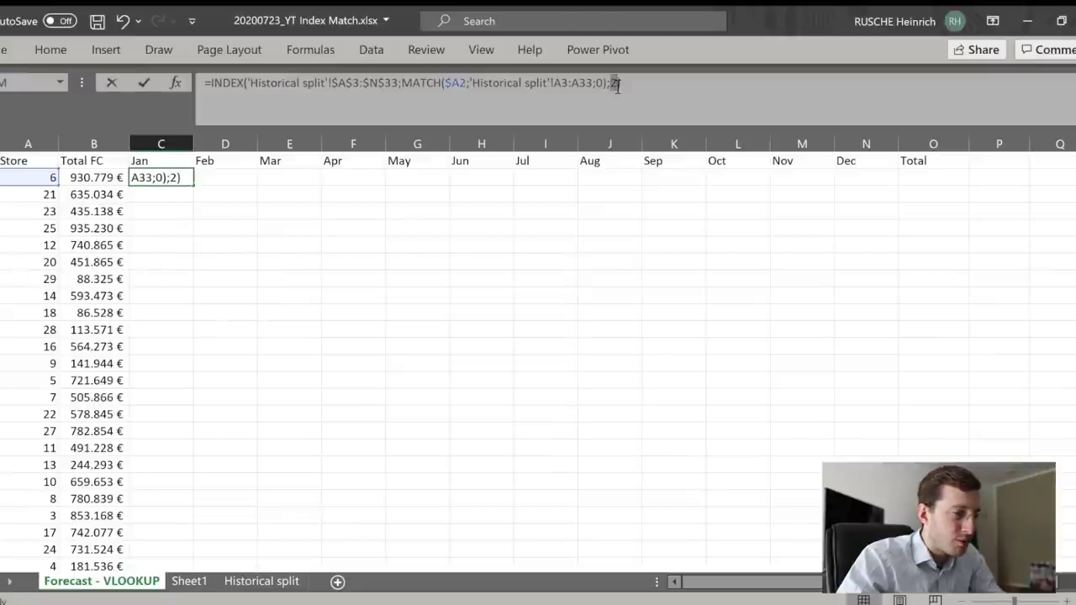
text(MATCH)
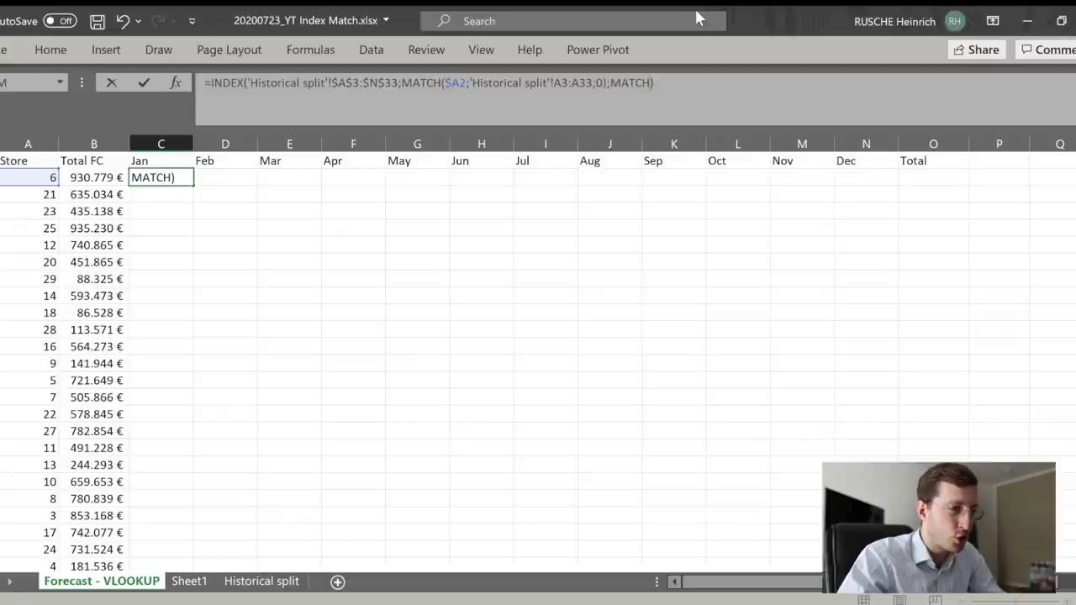
text(()
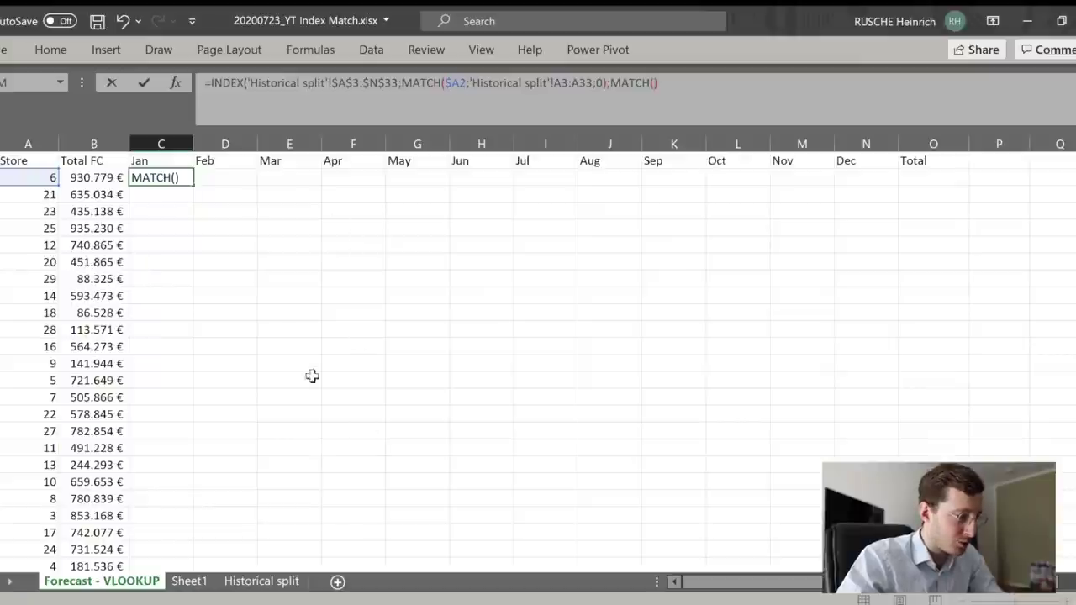
click(168, 160)
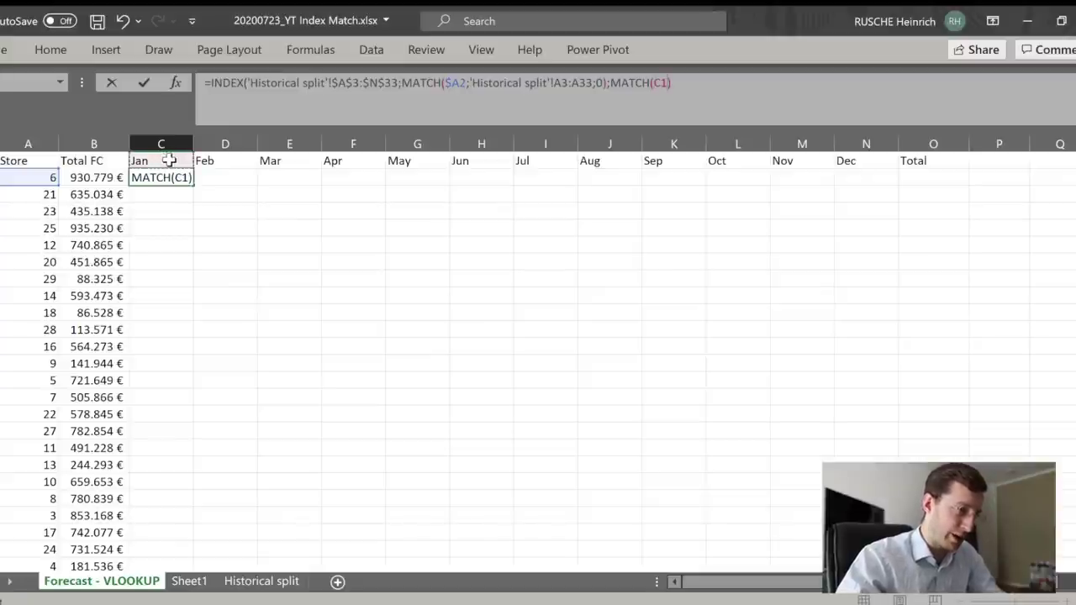
key(F4)
key(F4)
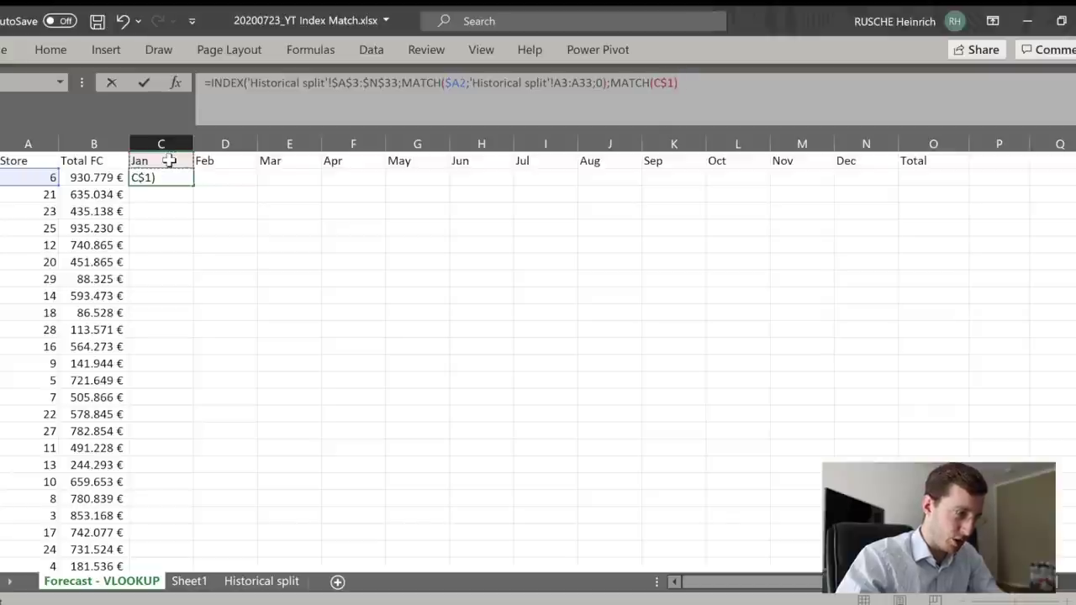
text(;)
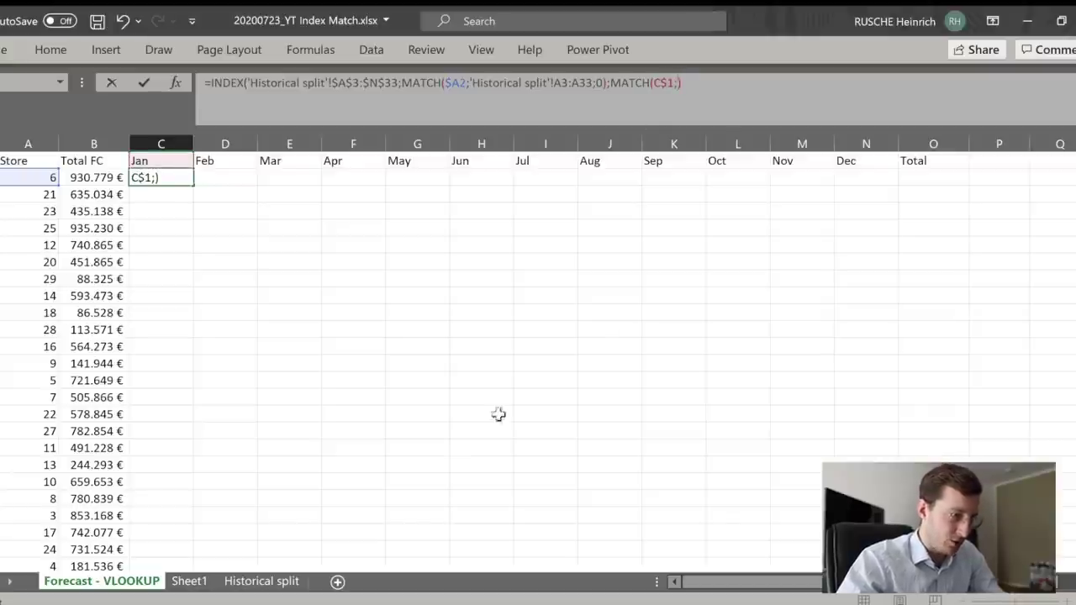
click(236, 582)
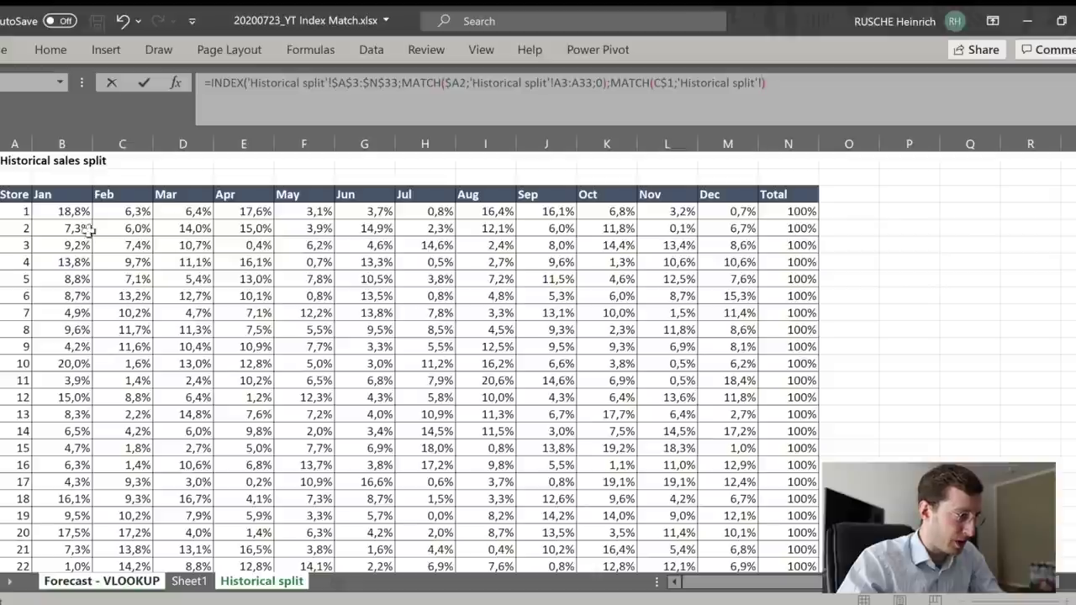
drag(12, 193, 805, 194)
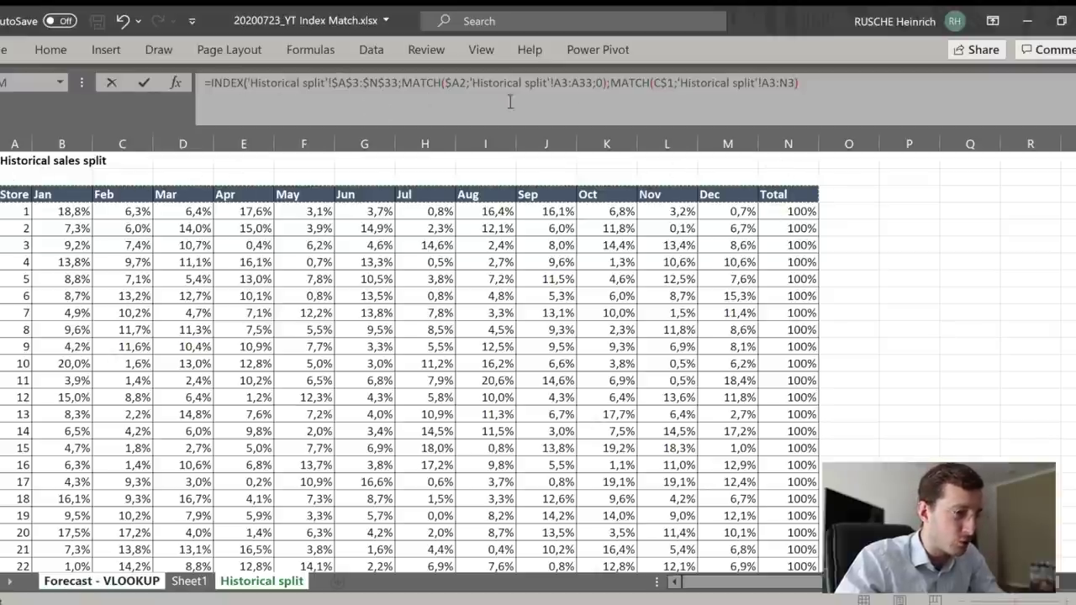
Lock the header range as $A$3:$N$3 and close the lookup with ;0)
drag(770, 83, 794, 84)
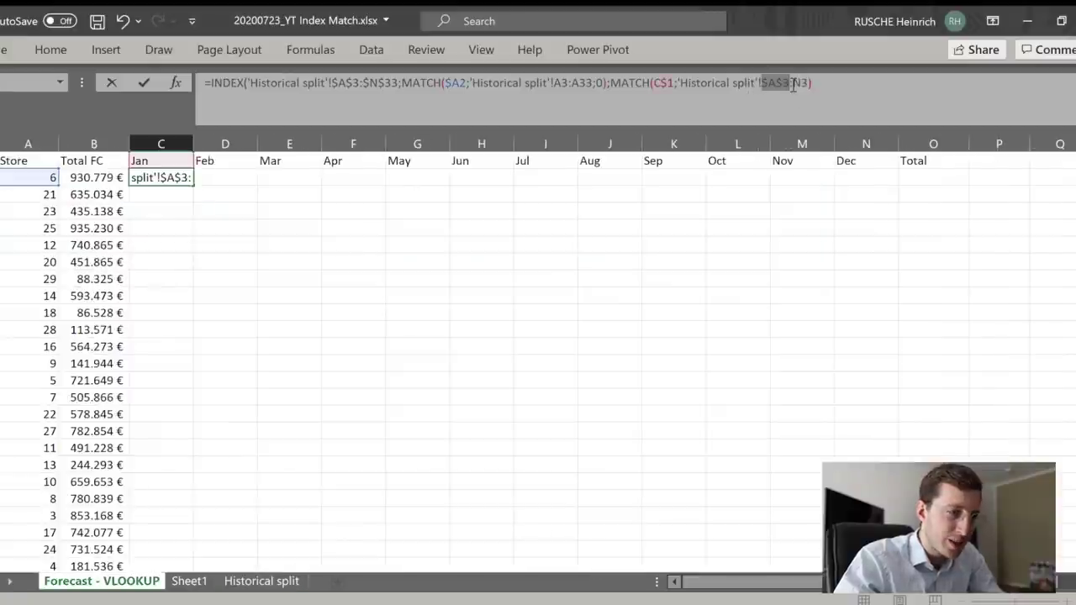
key(F4)
click(876, 77)
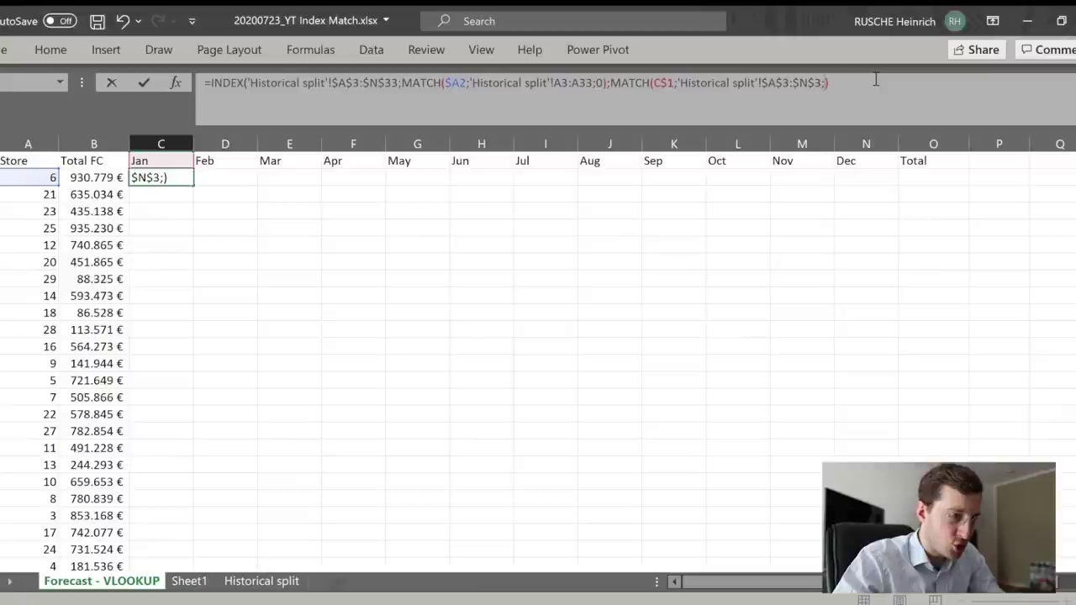
text(0)
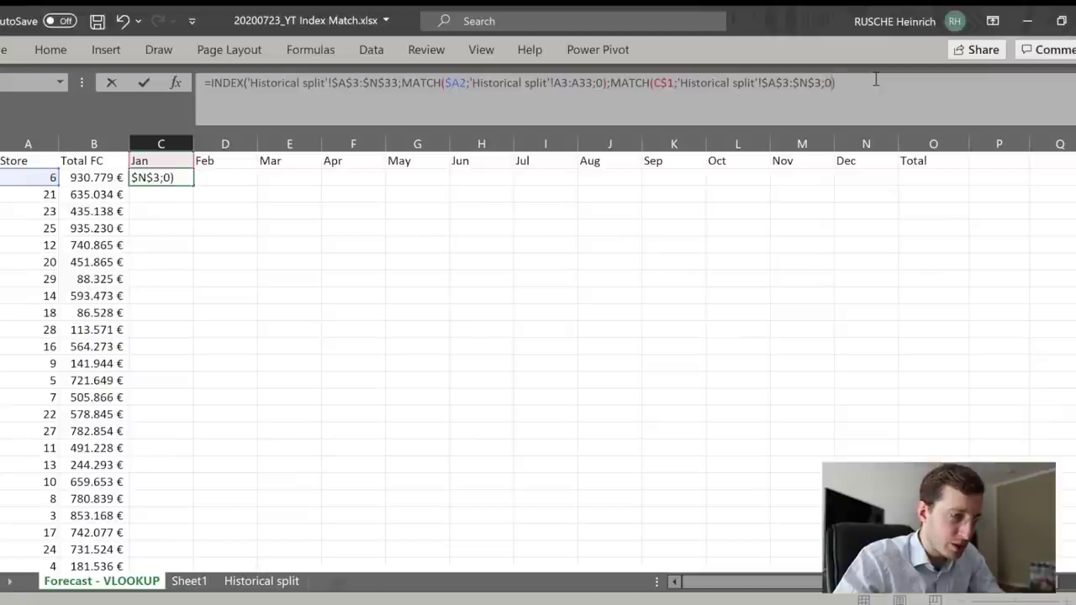
text())
key(Return)
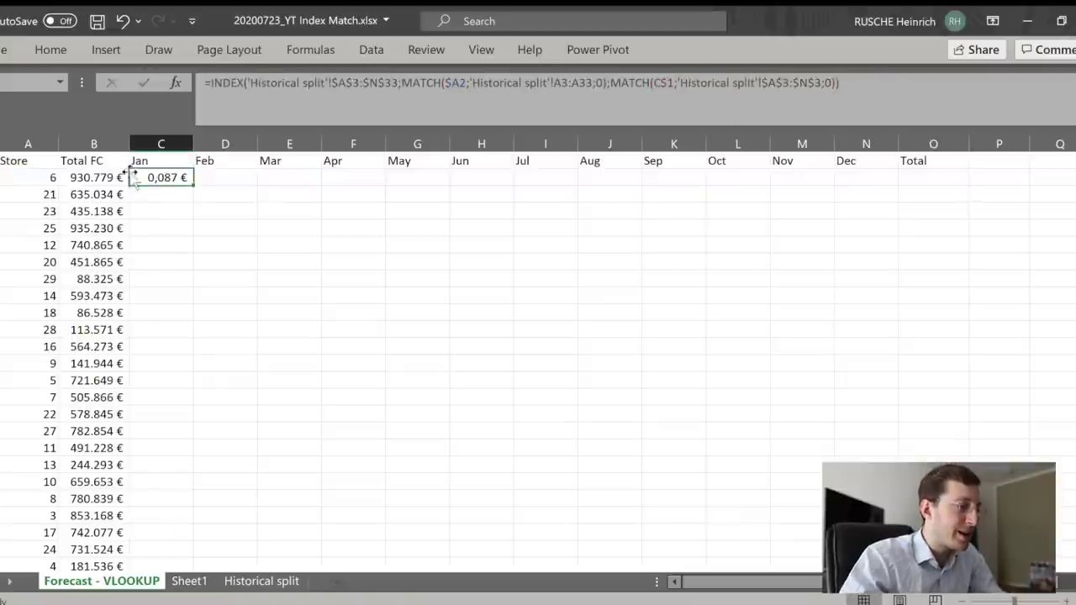
Compare the month MATCH with a fixed 2, then restore it, keeping 0,087 €
drag(618, 81, 838, 83)
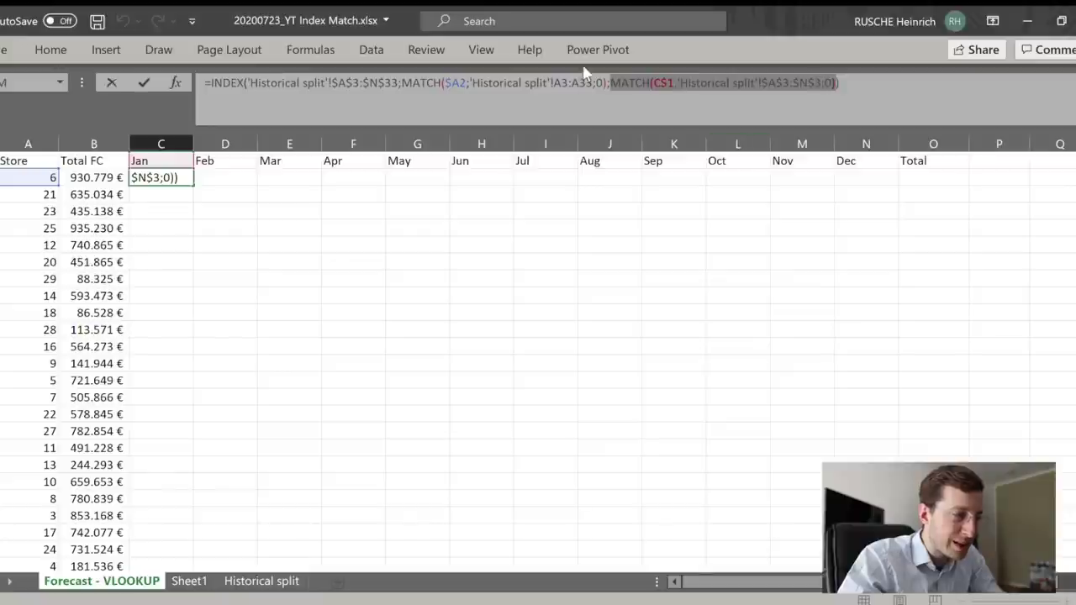
text(2)
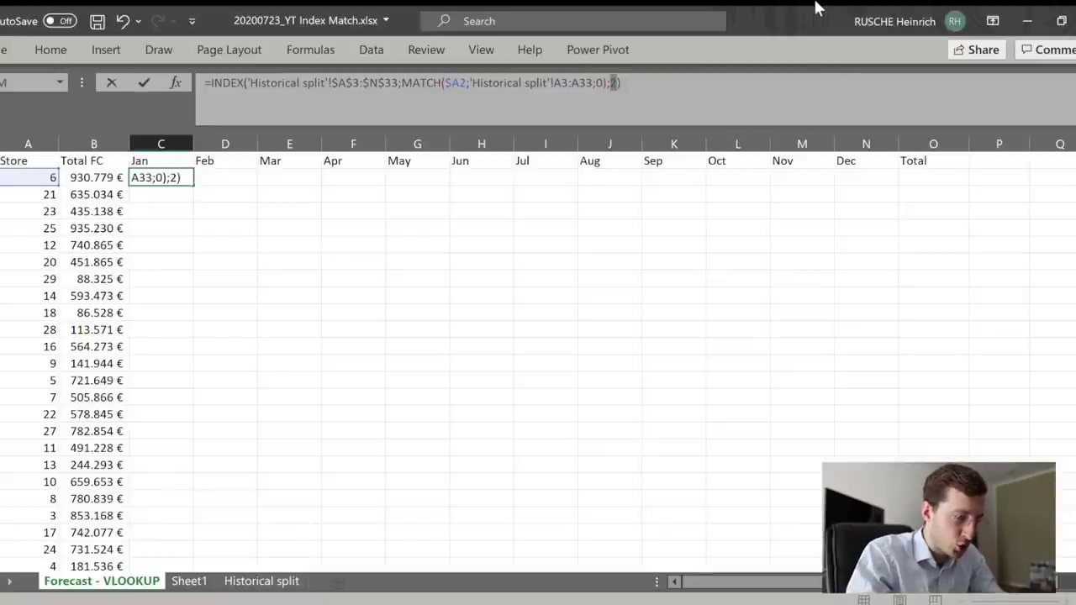
key(ctrl+z)
key(Return)
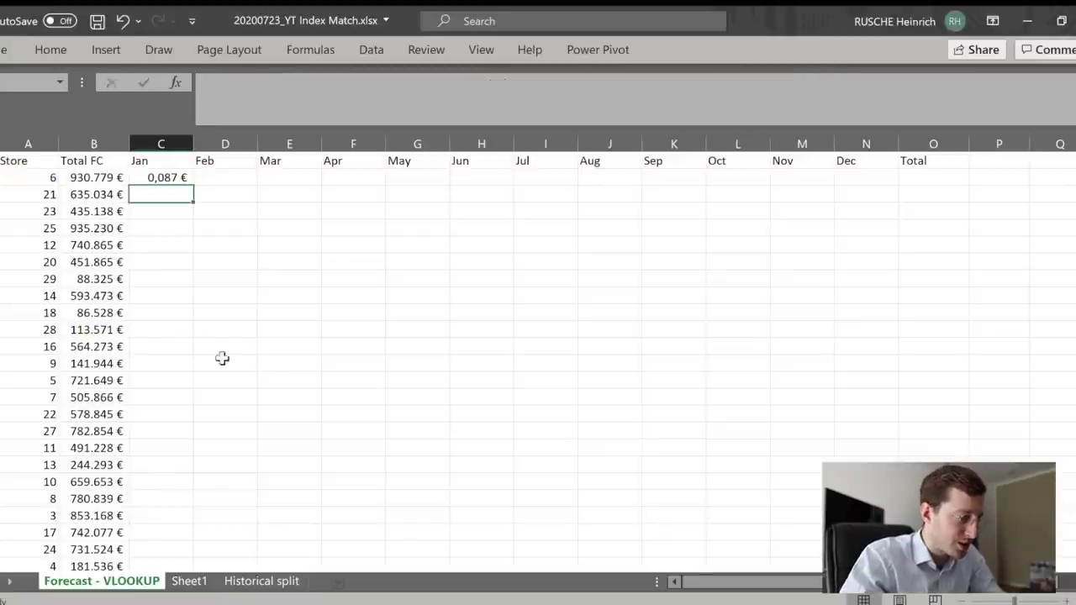
click(235, 580)
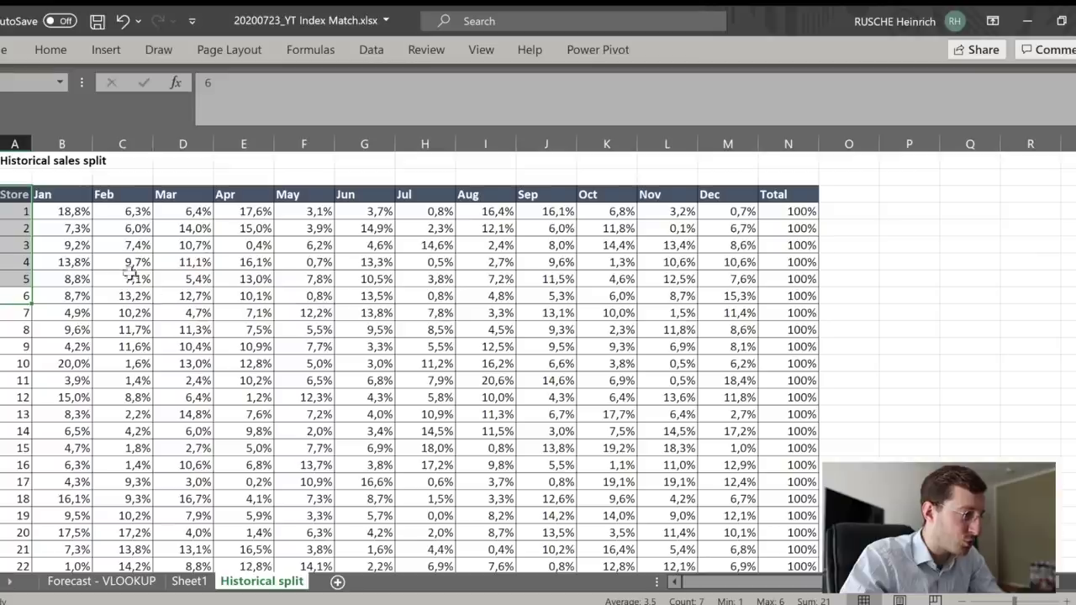
click(80, 586)
double_click(153, 178)
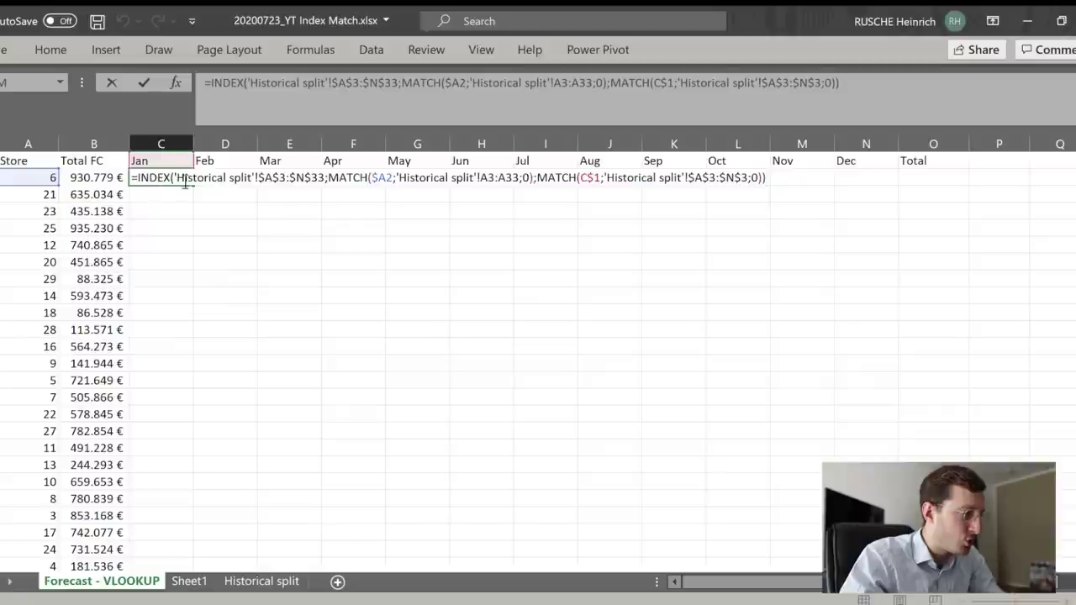
key(Escape)
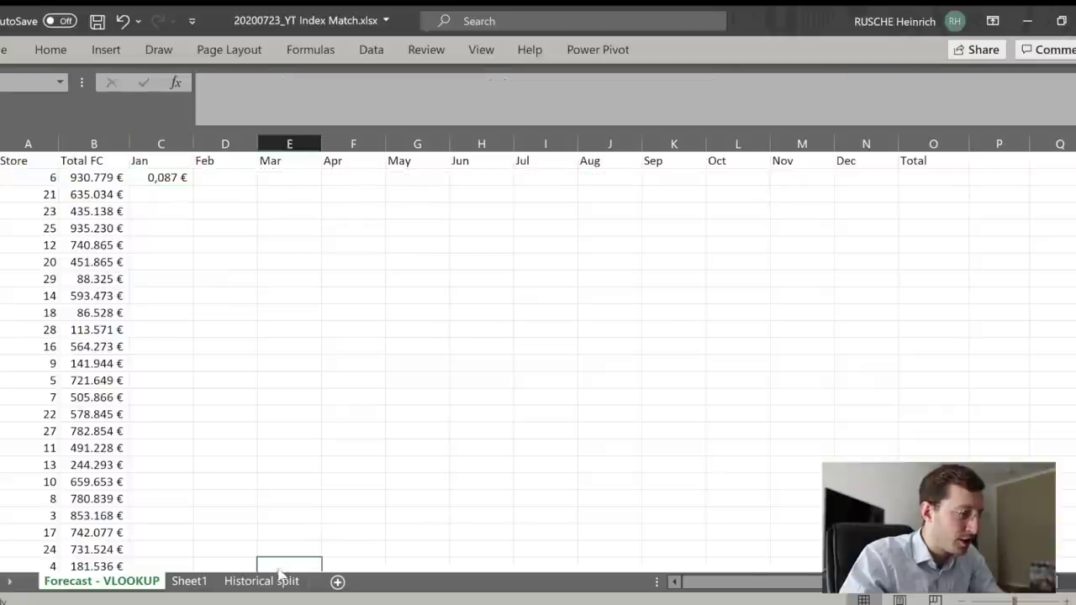
click(265, 581)
drag(19, 194, 783, 187)
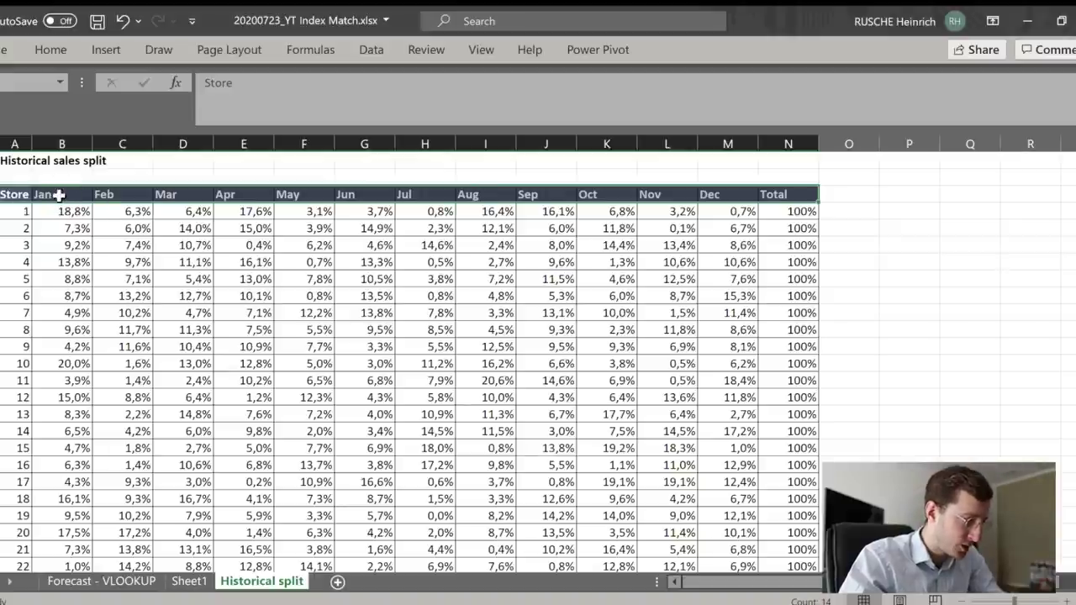
click(124, 587)
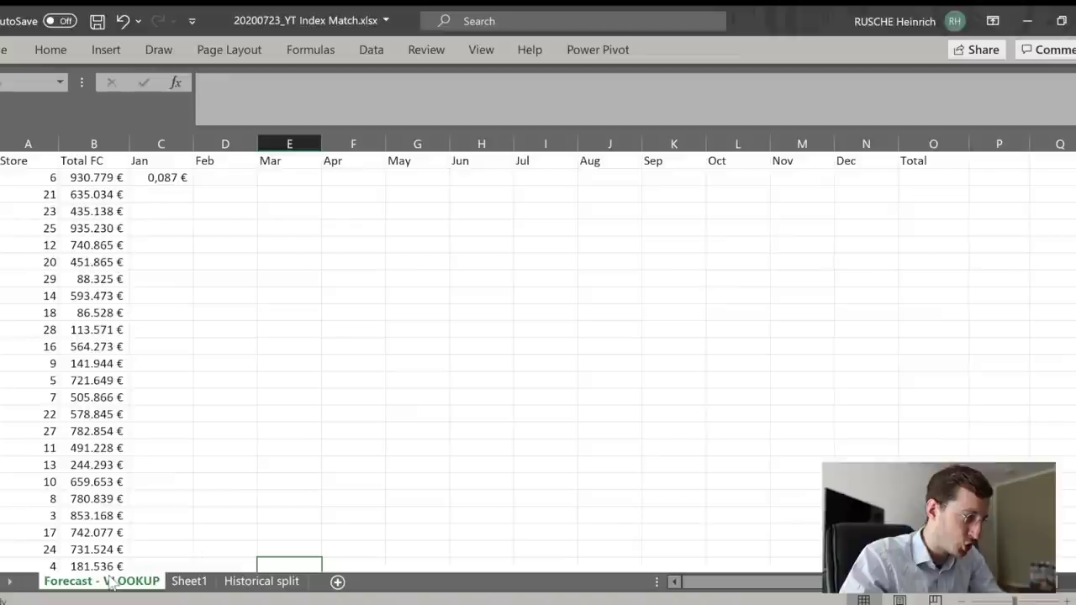
click(163, 179)
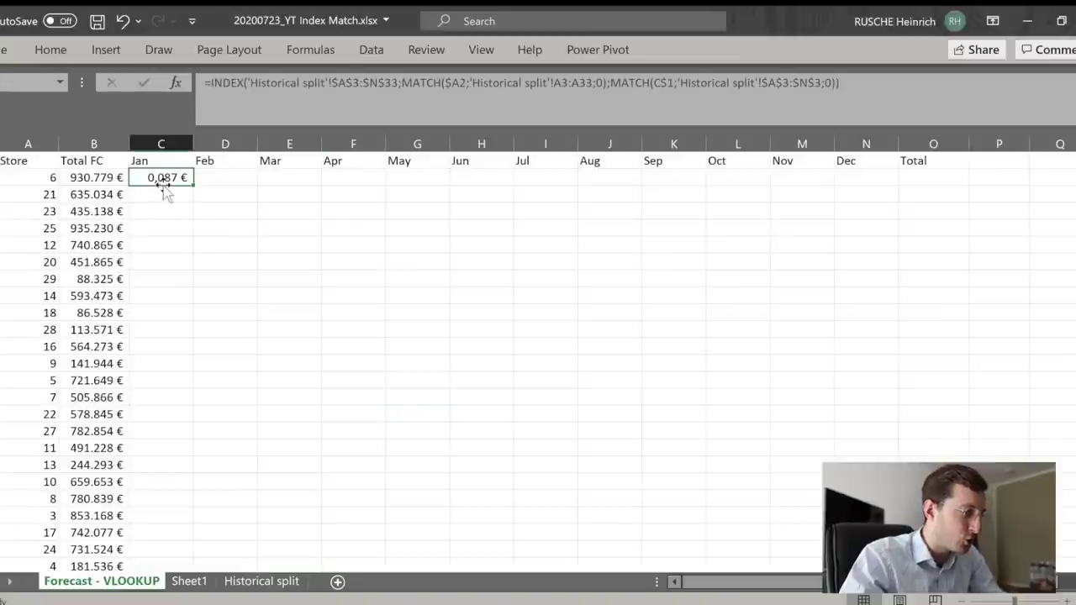
drag(23, 161, 33, 550)
drag(25, 160, 916, 150)
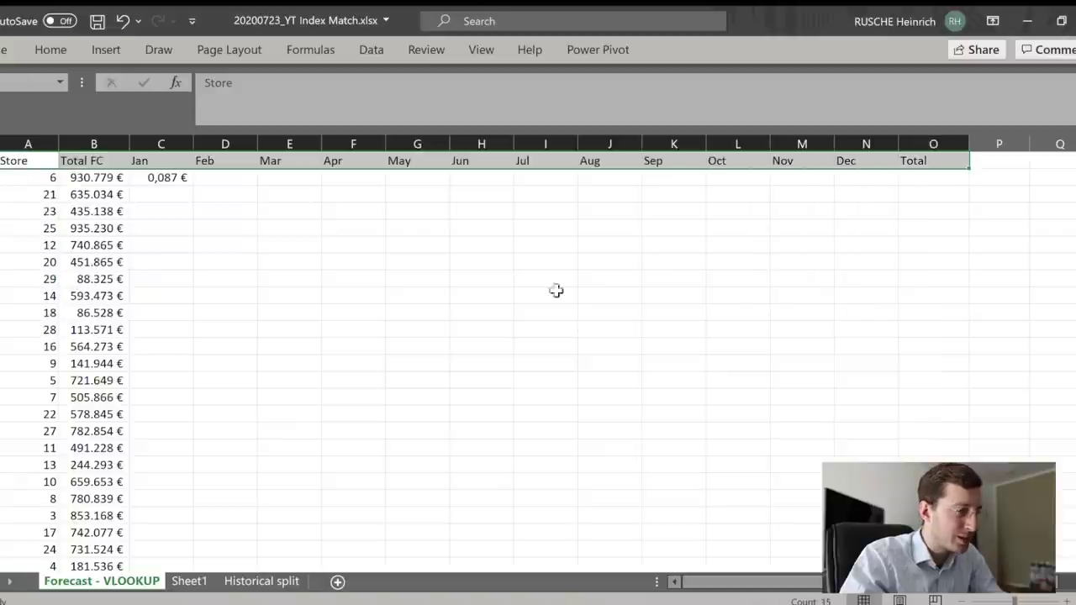
click(231, 581)
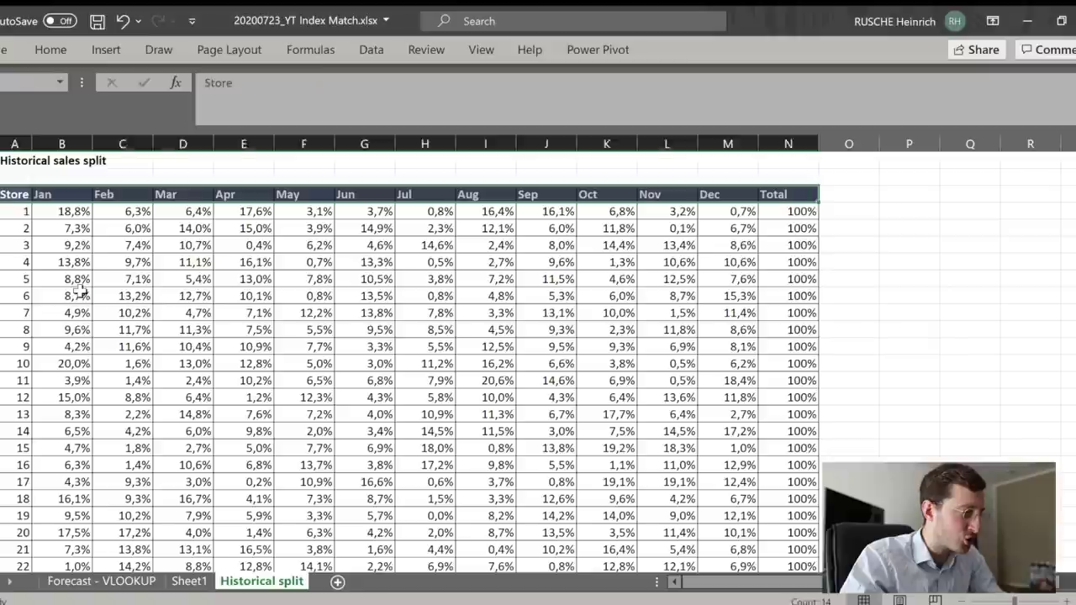
click(89, 582)
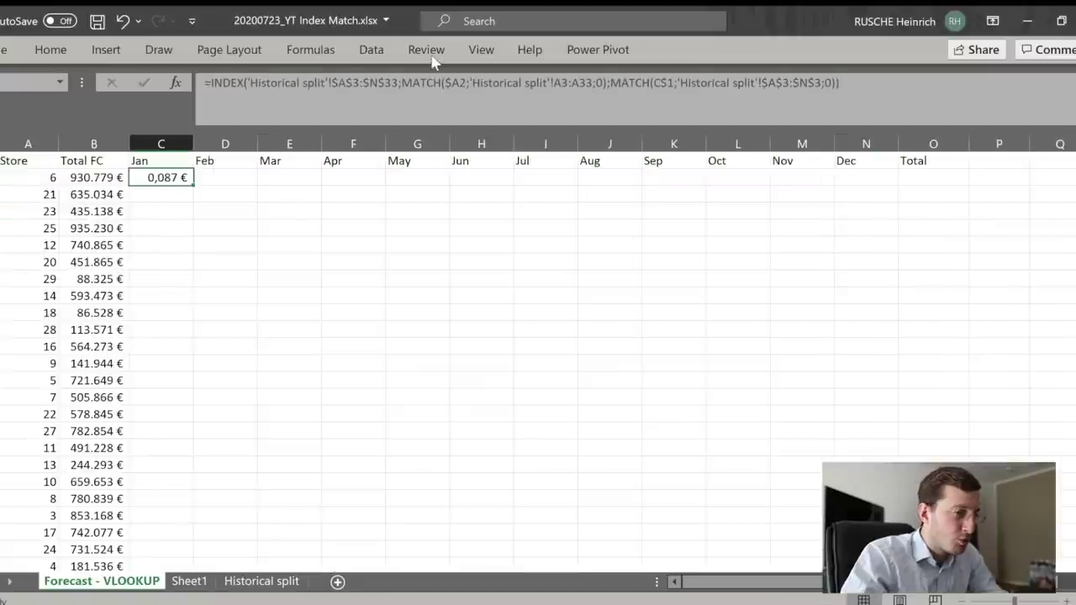
click(400, 90)
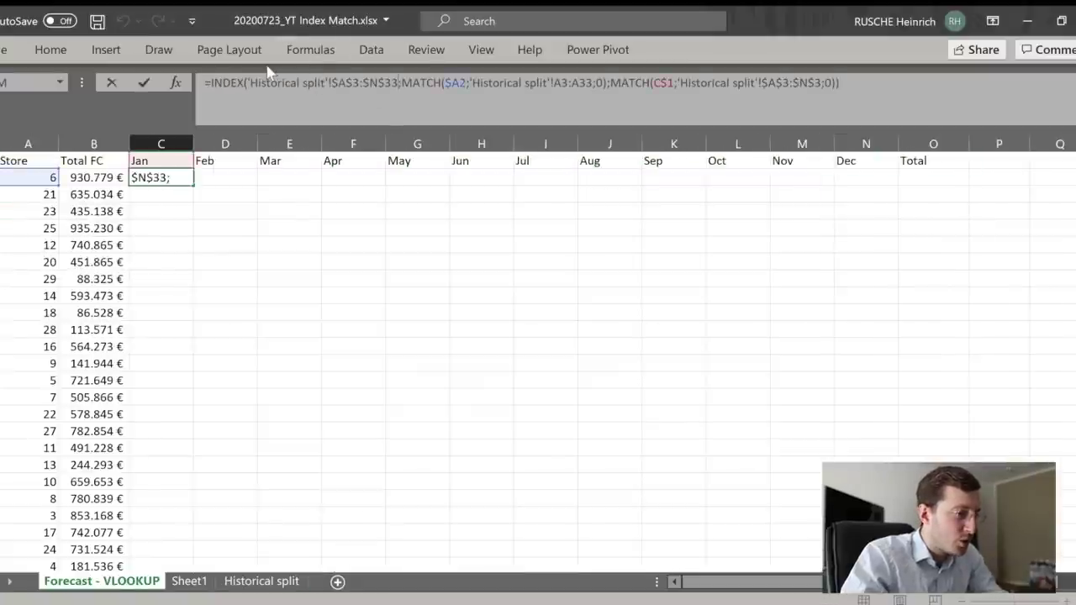
Make C2's store lookup range absolute as $A$3:$A$33
click(558, 86)
key(F4)
click(594, 84)
key(F4)
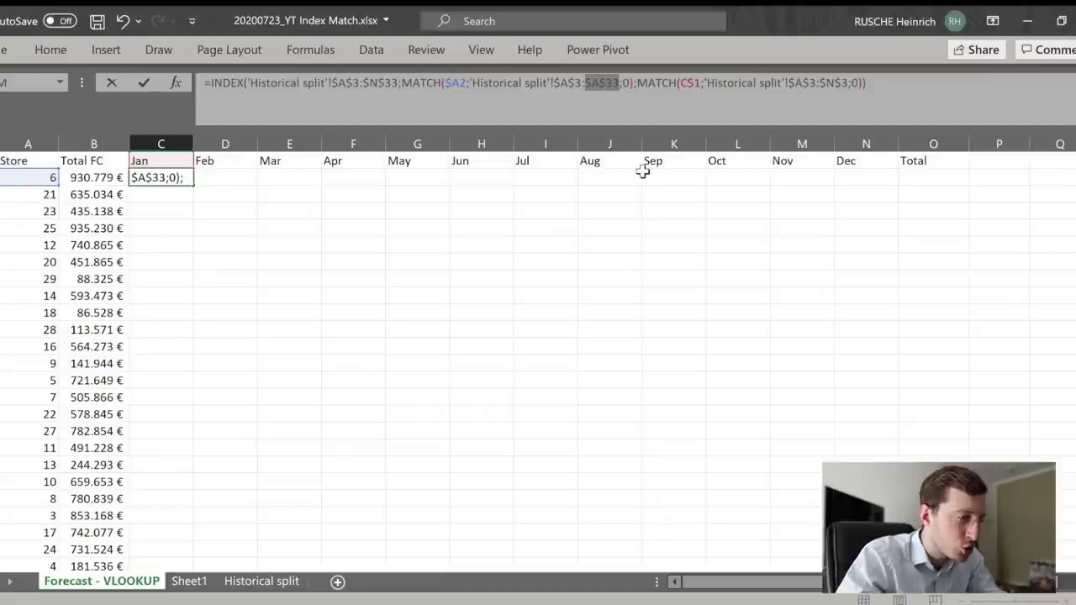
key(Return)
Paste C2's formula over the Jan–Dec grid for all stores and save; store 6's Dec shows 0,153 €
click(175, 179)
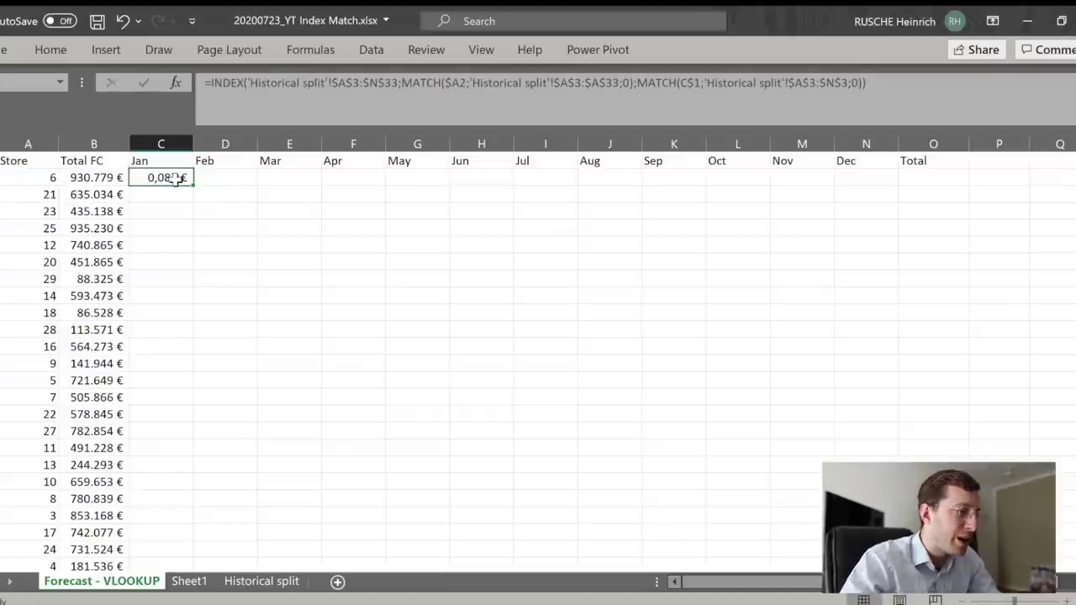
key(ctrl+c)
key(Left)
key(ctrl+Down)
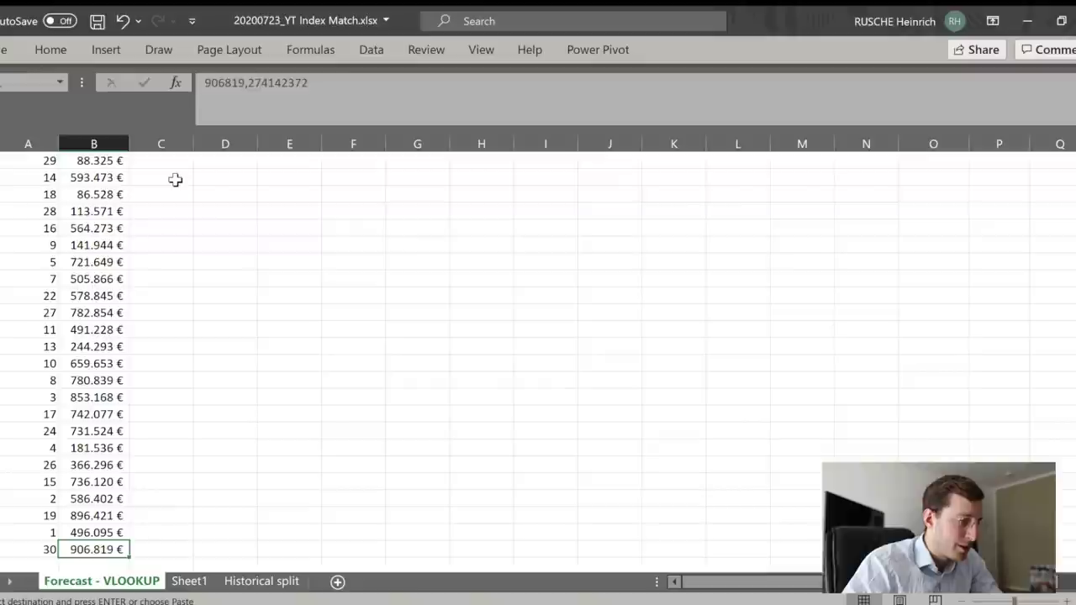
key(Right)
key(shift+Right)
key(shift+Right)
key(shift+Right)
key(shift+Right)
key(shift+Right)
key(shift+Right)
key(shift+Right)
key(shift+Right)
key(shift+Right)
key(shift+Right)
key(shift+Right)
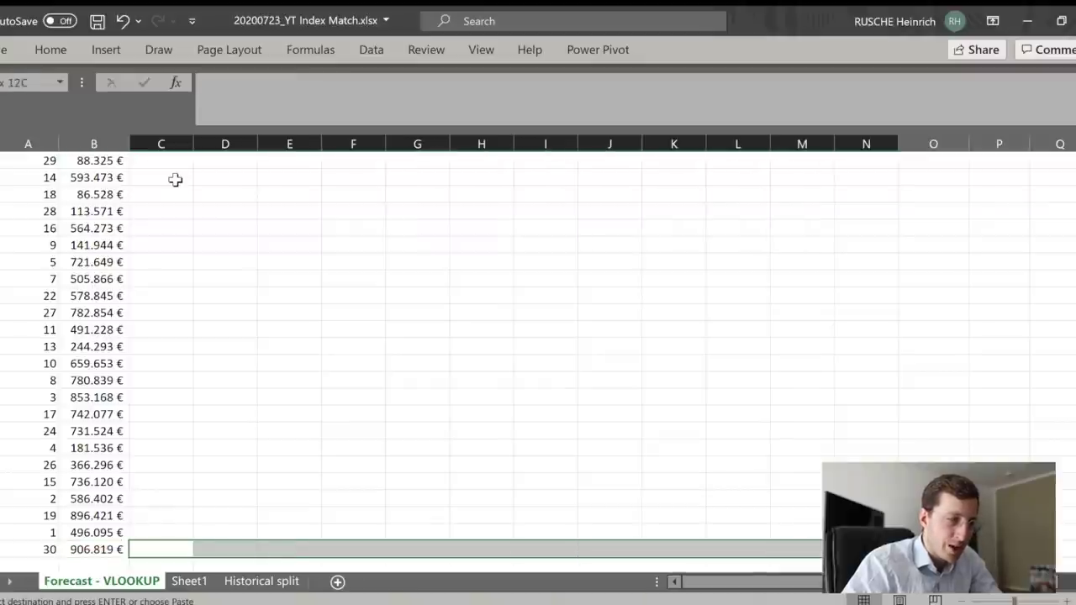
key(ctrl+shift+Up)
key(shift+Up)
key(ctrl+v)
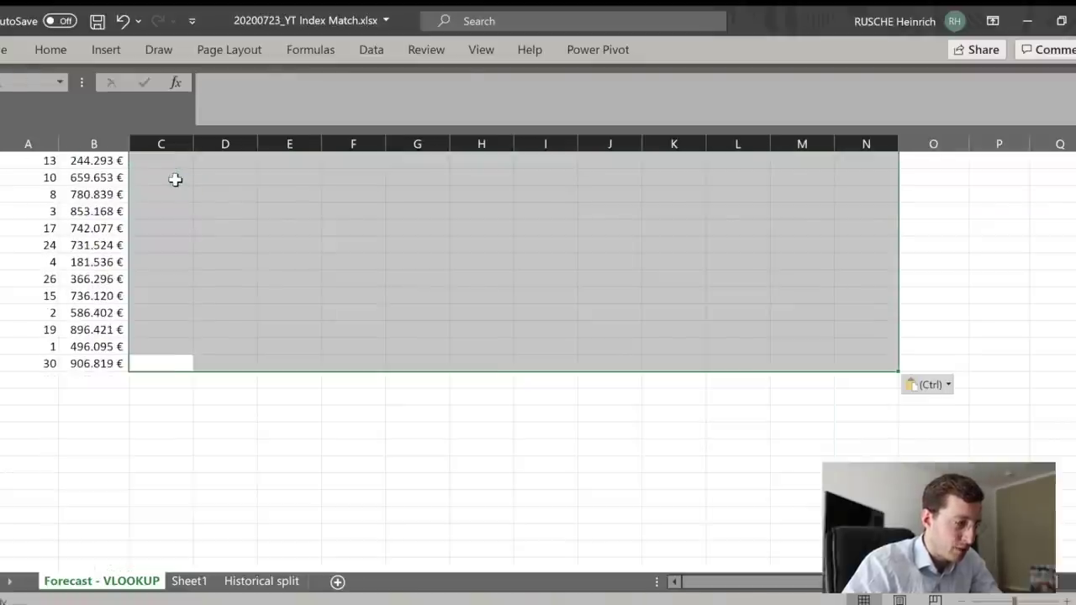
scroll(355, 478, up, 5)
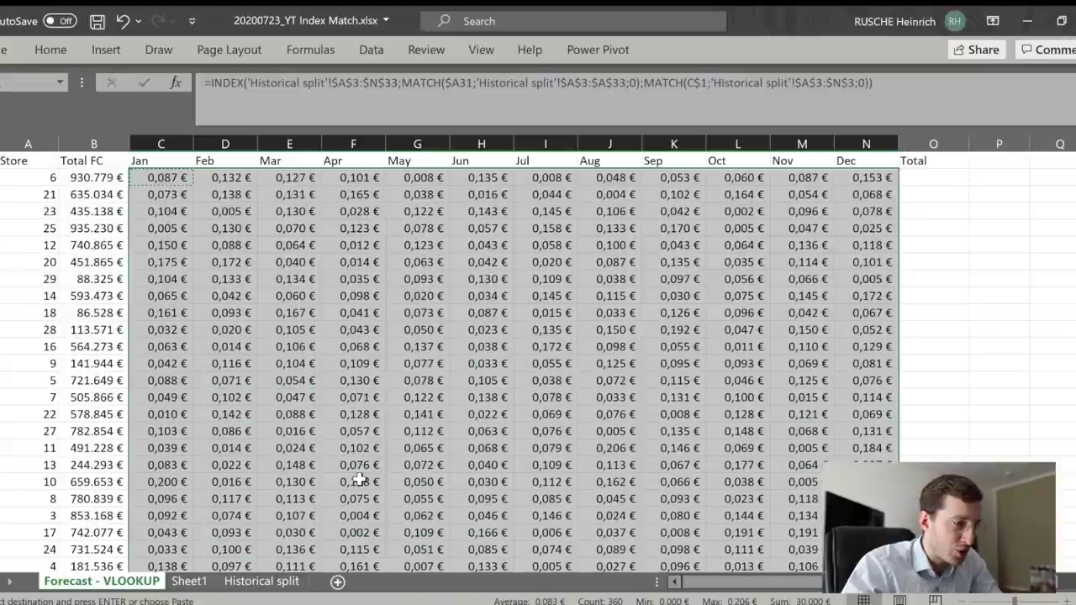
click(361, 385)
key(ctrl+s)
Enter =SUM(C2:N2) in O2 as the first store's Total
click(938, 174)
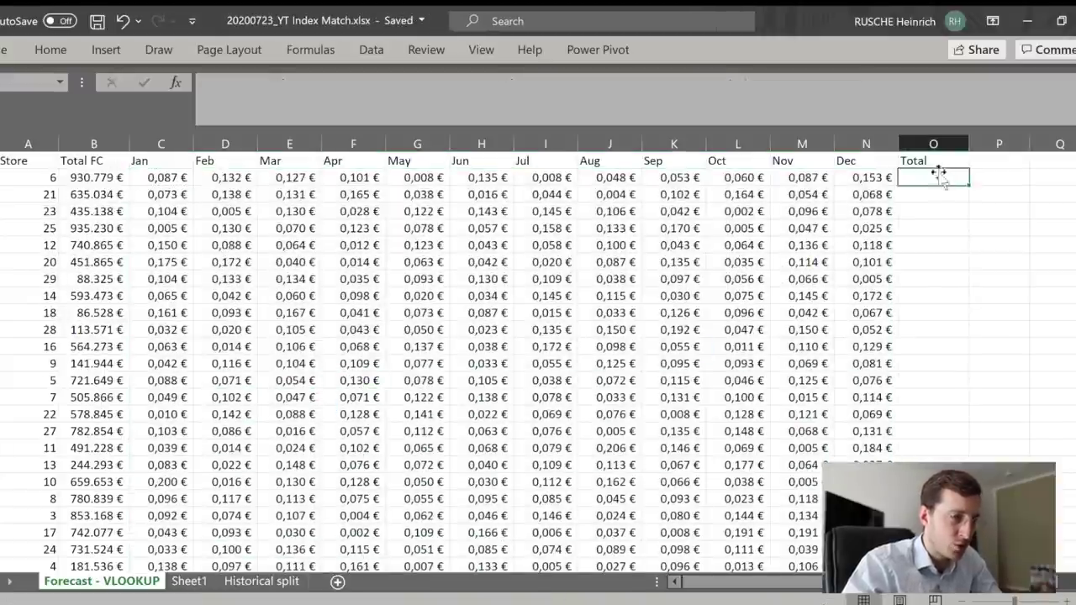
text(=SUM()
key(Left)
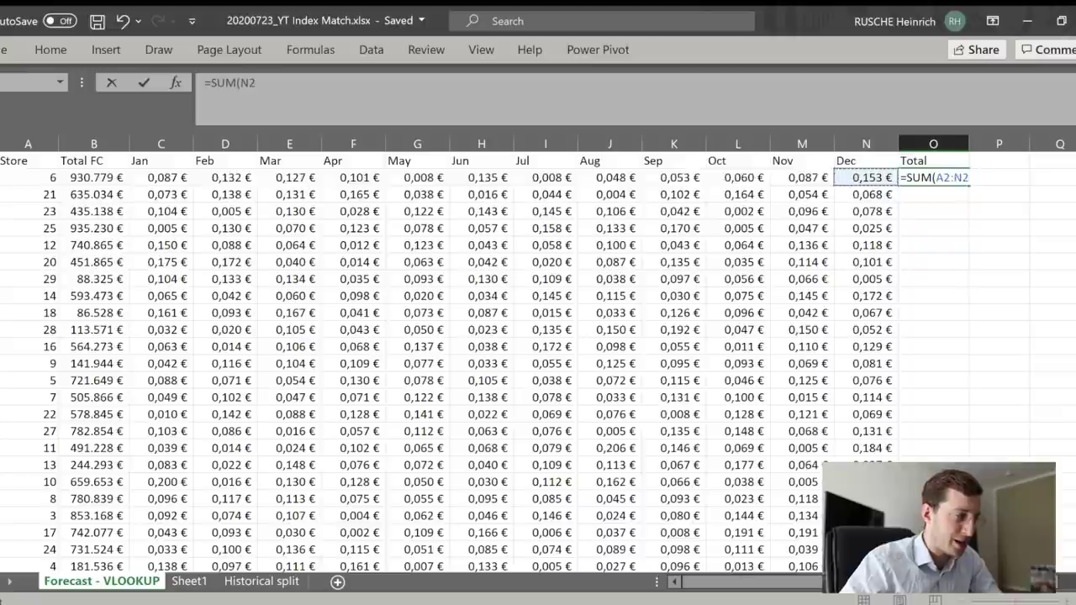
key(ctrl+shift+Left)
key(shift+Right)
key(shift+Right)
text(=)
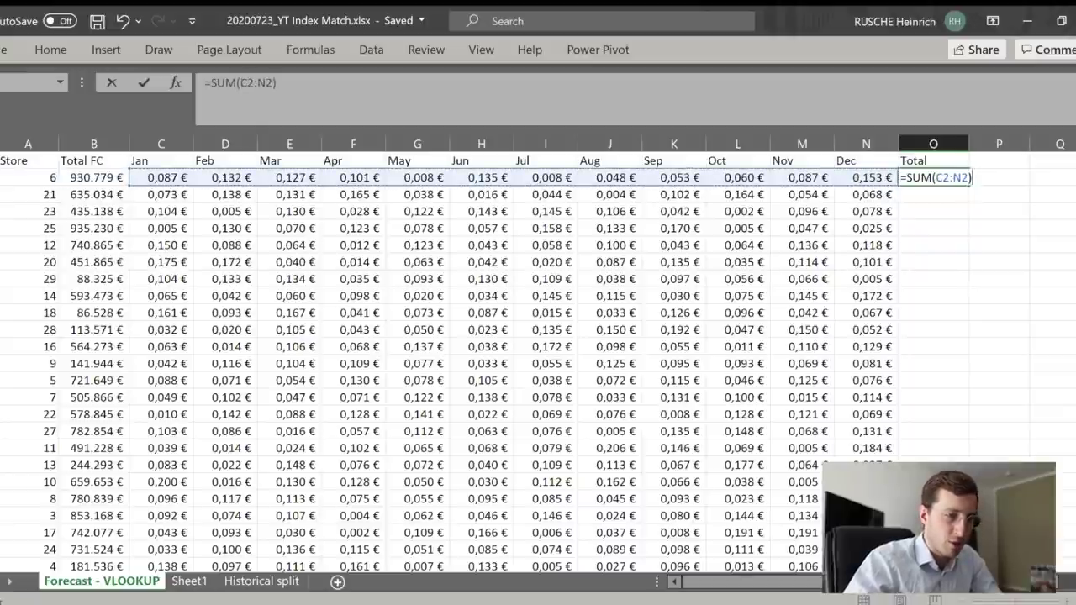
key(Return)
Copy the Total formula down column O for every store and save
key(Up)
key(ctrl+c)
key(Left)
key(ctrl+Down)
key(Right)
key(ctrl+shift+Up)
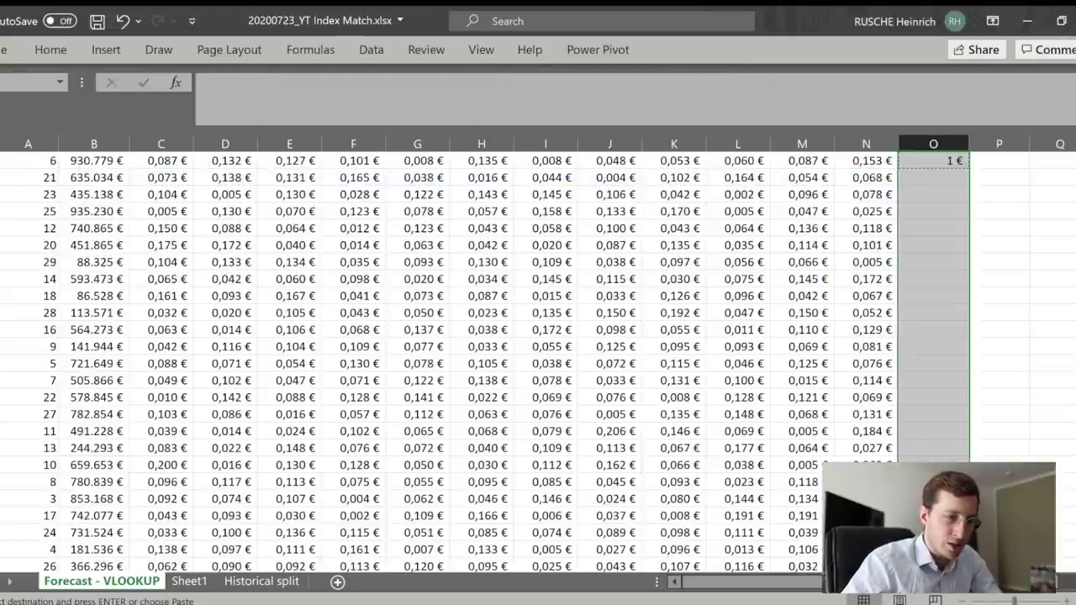
key(ctrl+v)
key(ctrl+s)
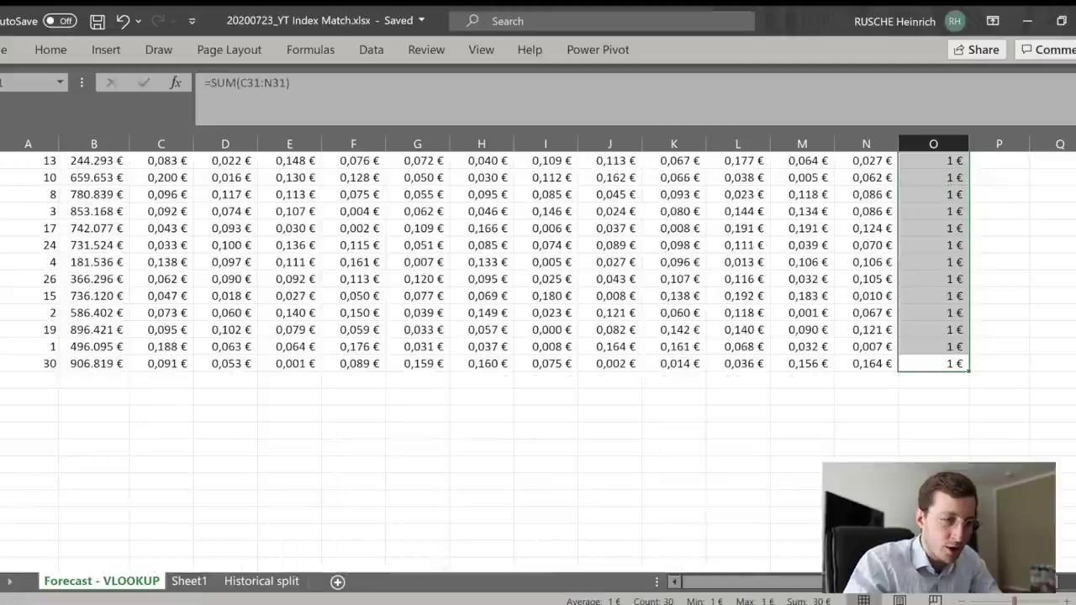
scroll(986, 343, up, 6)
Spot-check that store totals equal 1 € and select store 22's Jan–Dec splits
click(924, 279)
click(940, 228)
click(954, 193)
click(926, 346)
click(943, 427)
click(945, 329)
click(947, 261)
click(938, 212)
click(951, 296)
click(957, 413)
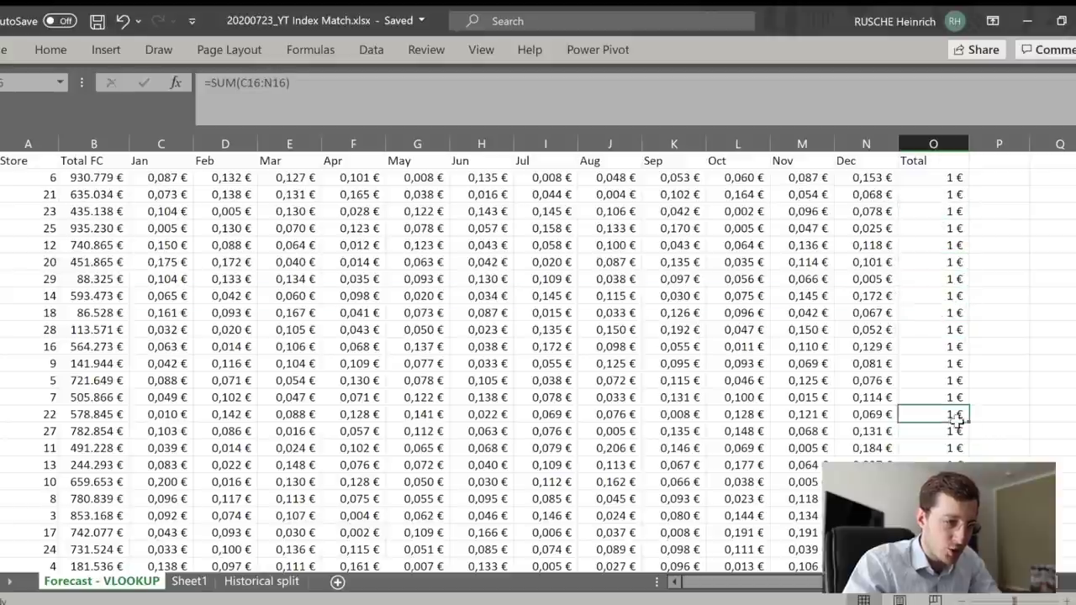
key(shift+space)
drag(148, 414, 903, 415)
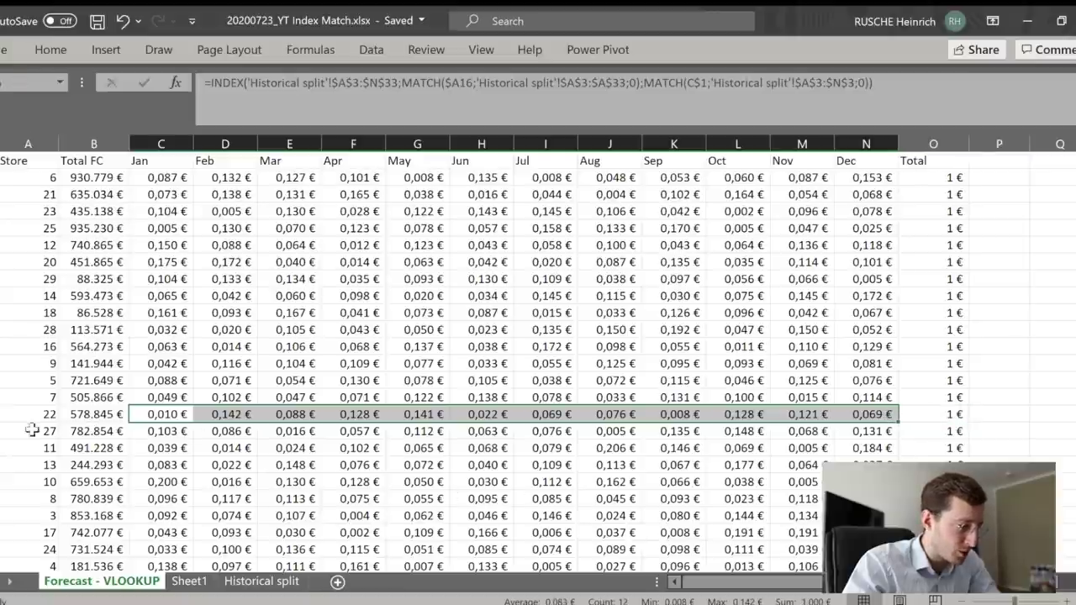
key(shift+space)
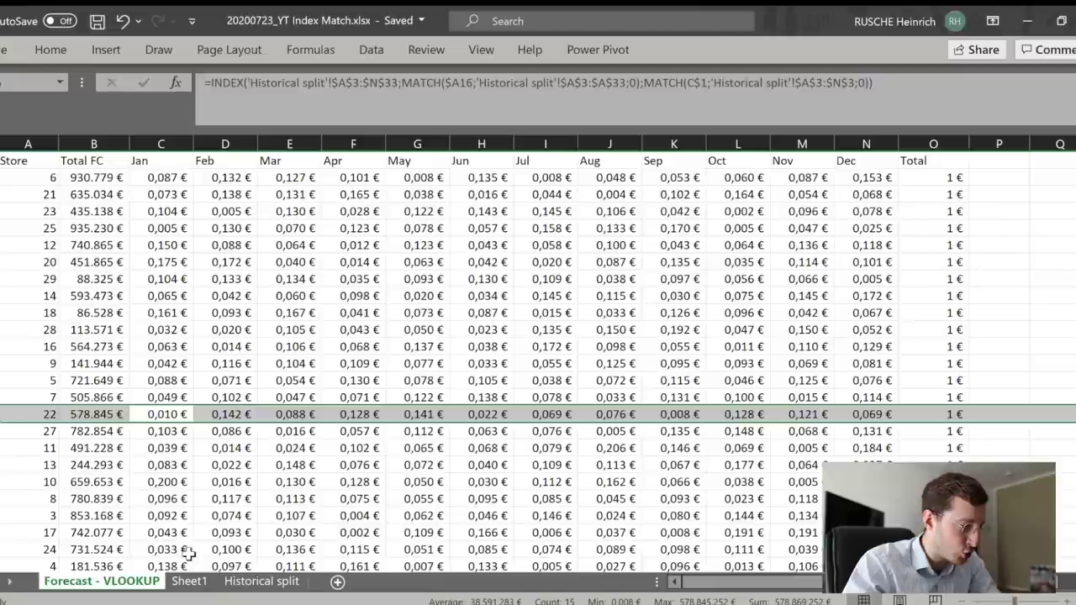
click(262, 580)
scroll(63, 497, down, 2)
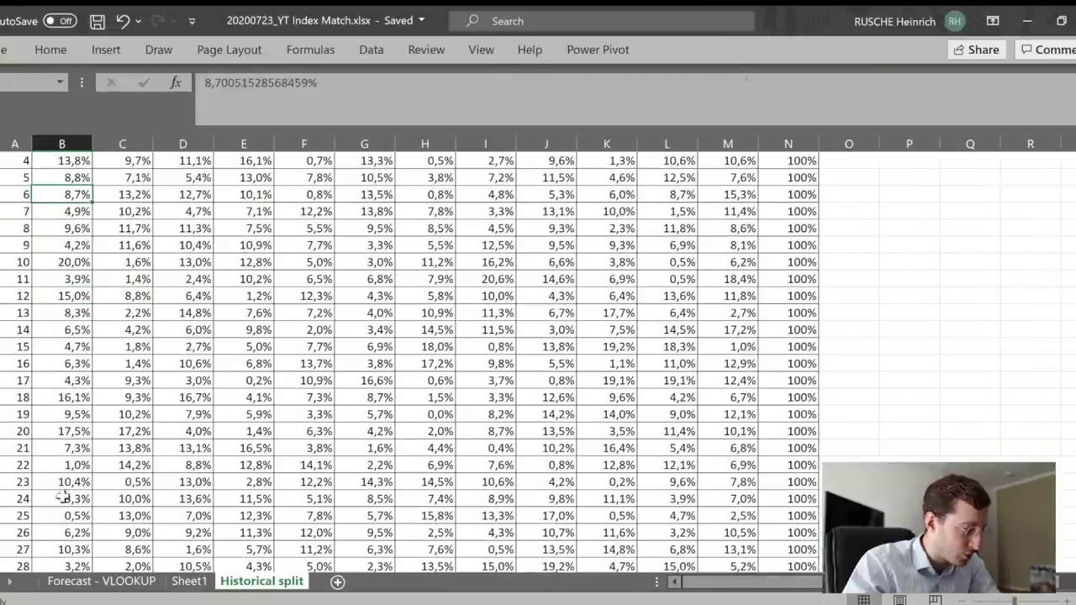
click(1, 468)
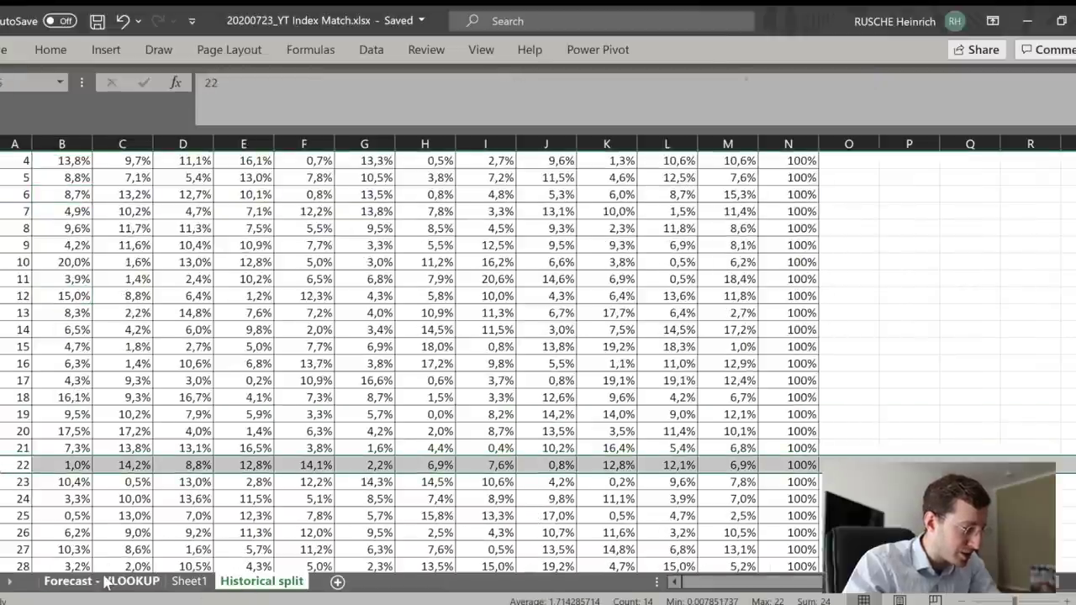
click(106, 581)
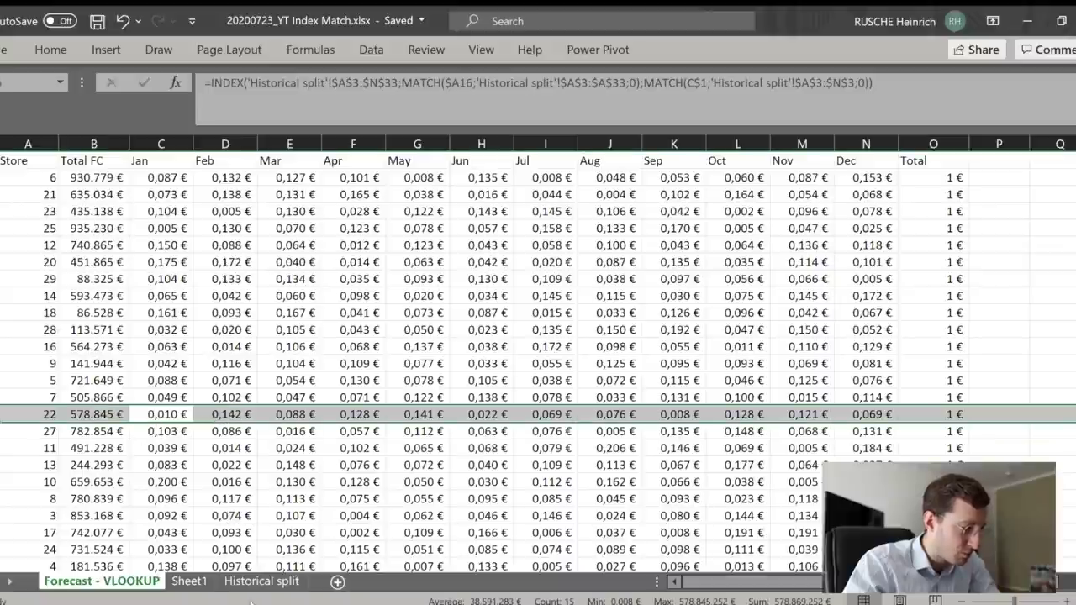
click(252, 582)
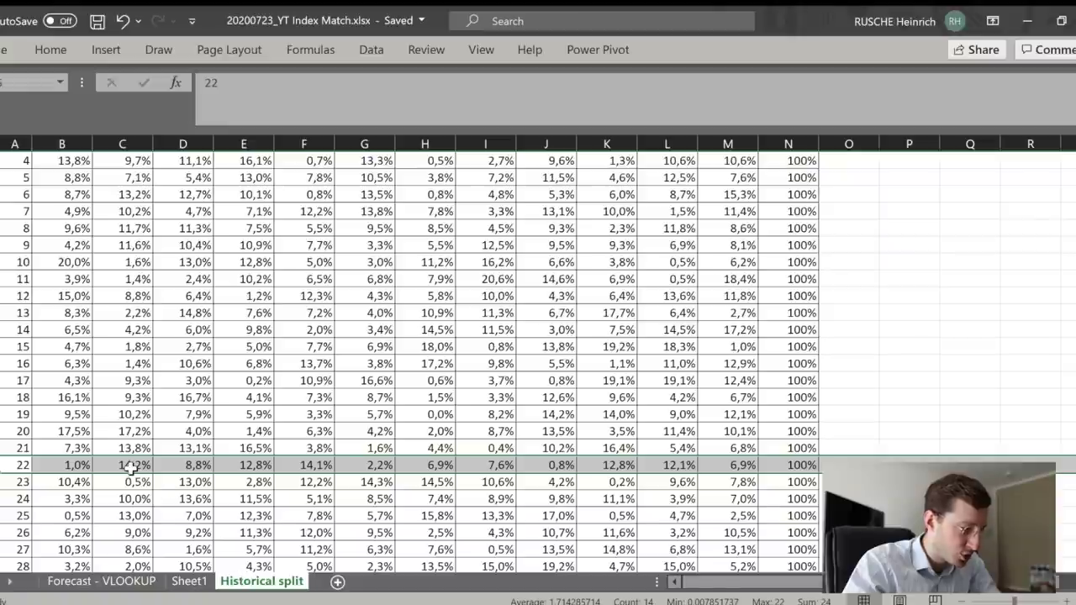
click(733, 466)
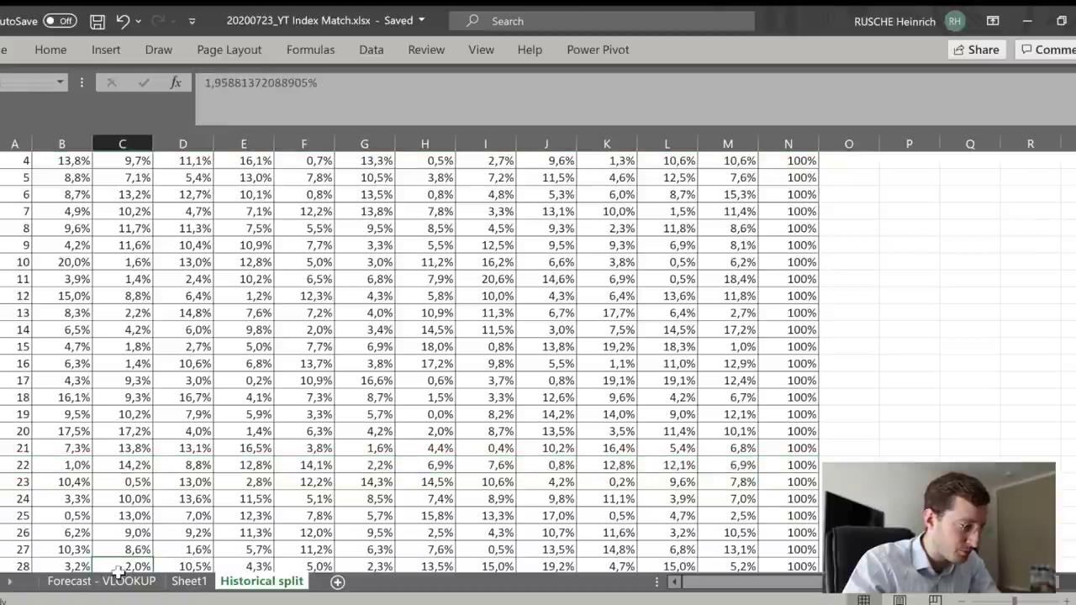
click(130, 580)
click(887, 414)
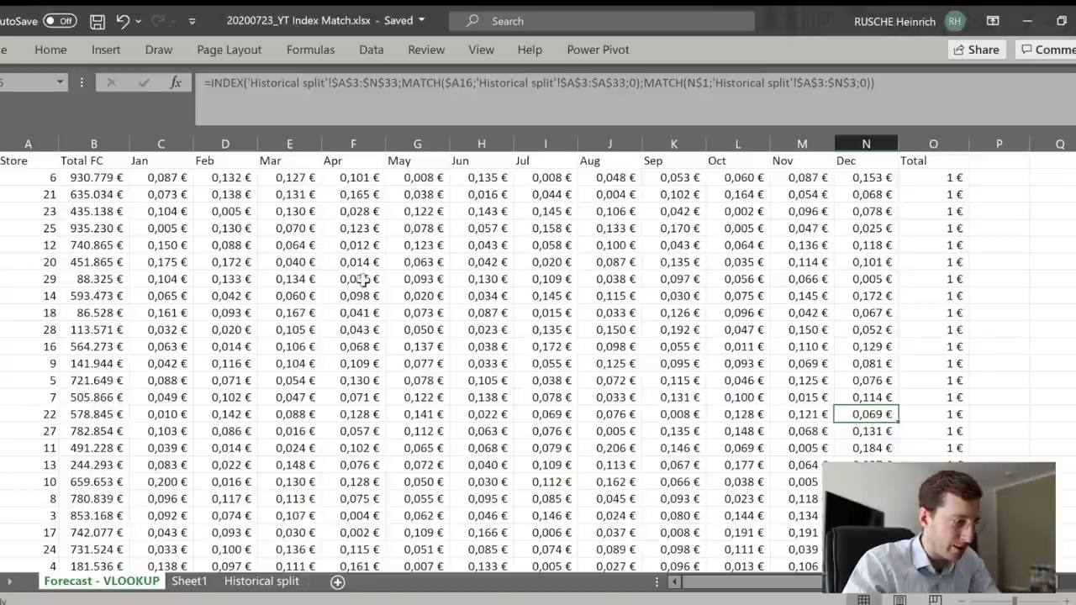
scroll(588, 367, down, 3)
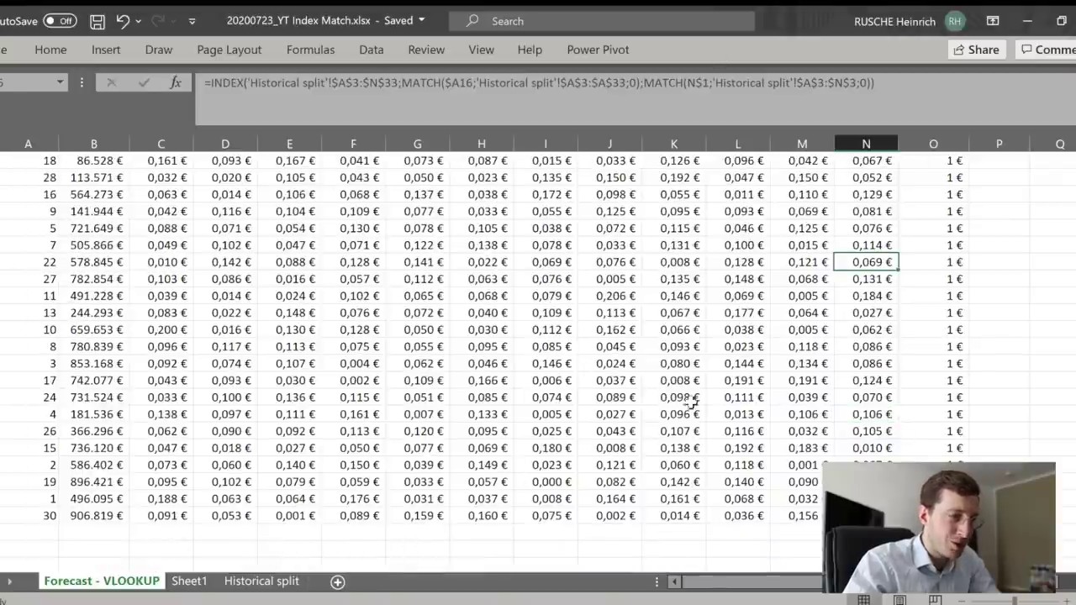
scroll(509, 192, up, 3)
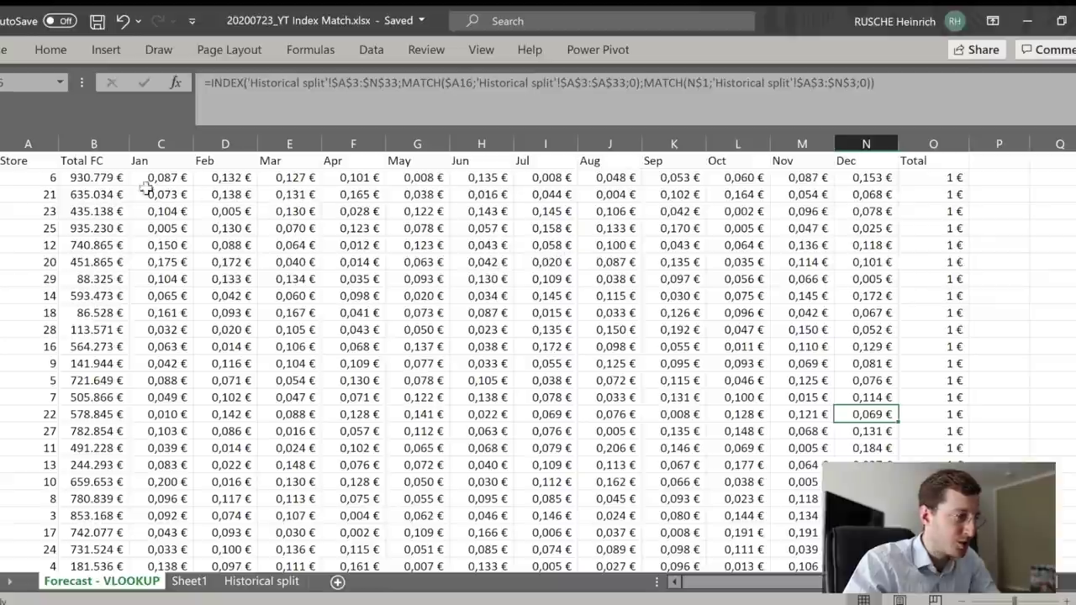
click(117, 180)
click(173, 177)
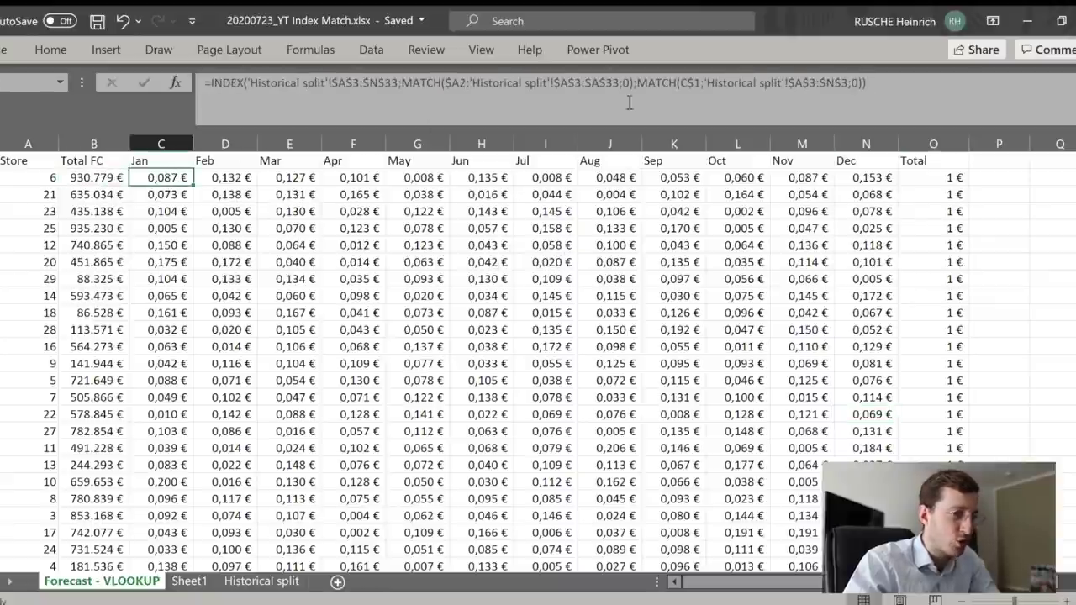
Append *$B2 to the January INDEX/MATCH formula in C2 so it multiplies by Total FC
click(905, 82)
text(*)
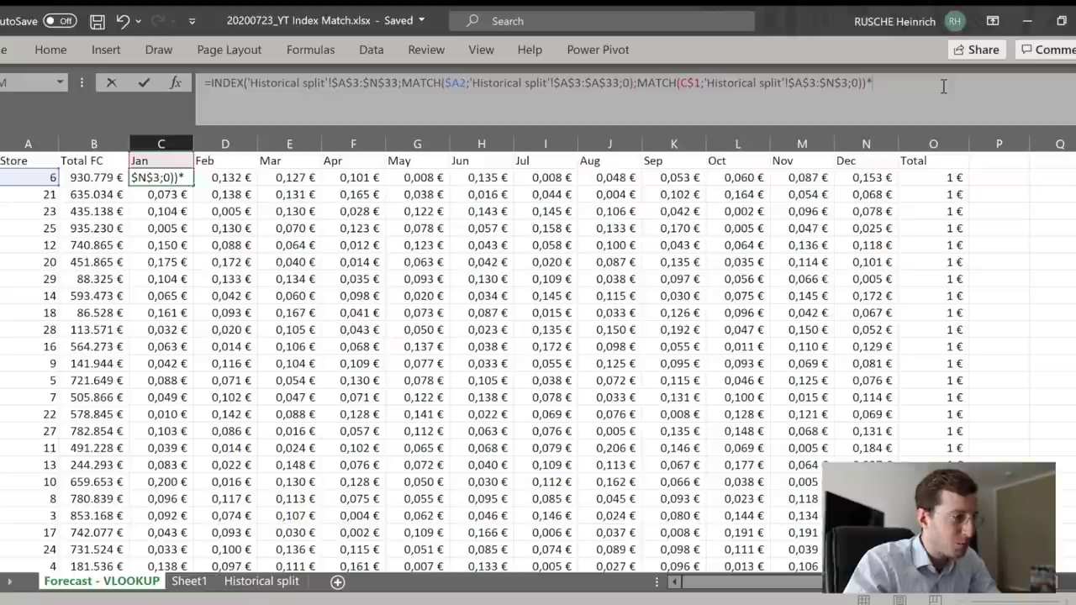
click(100, 177)
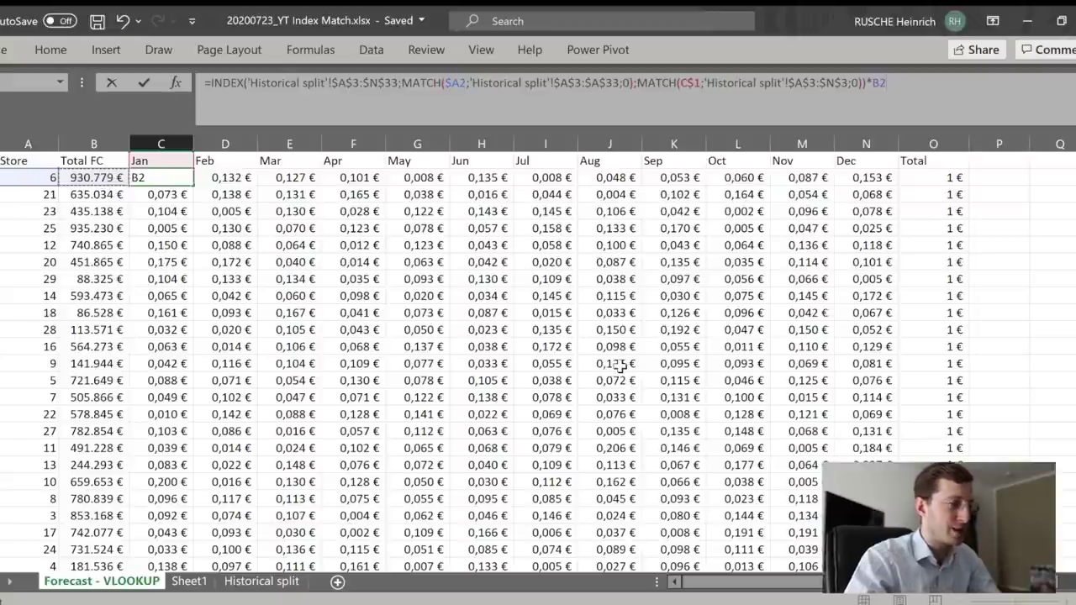
key(F4)
key(F4)
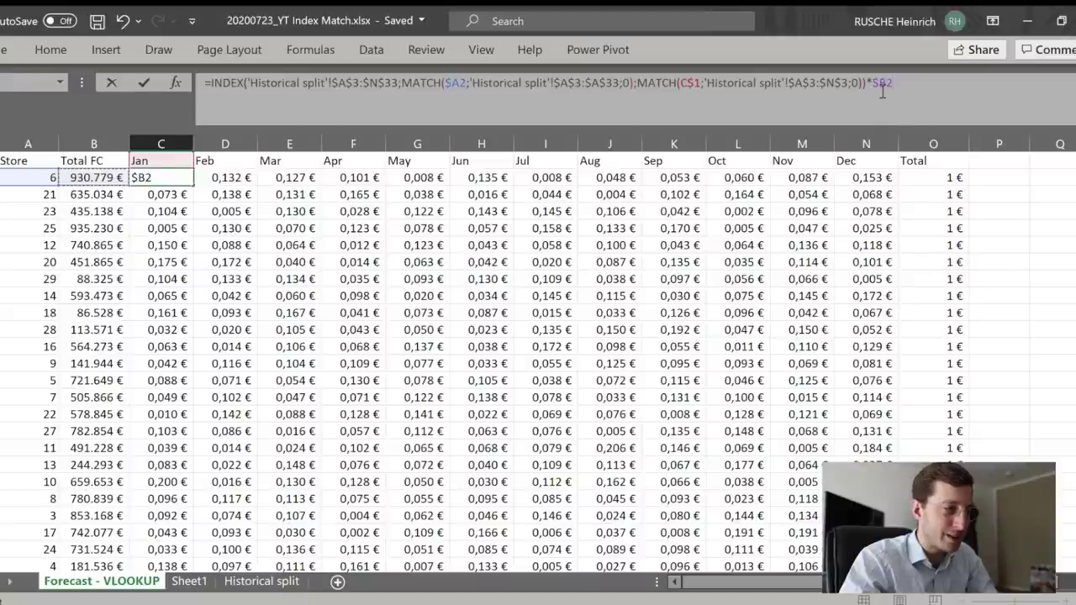
key(ctrl+Return)
Copy the updated January formula over the whole C2:N31 month grid
key(ctrl+c)
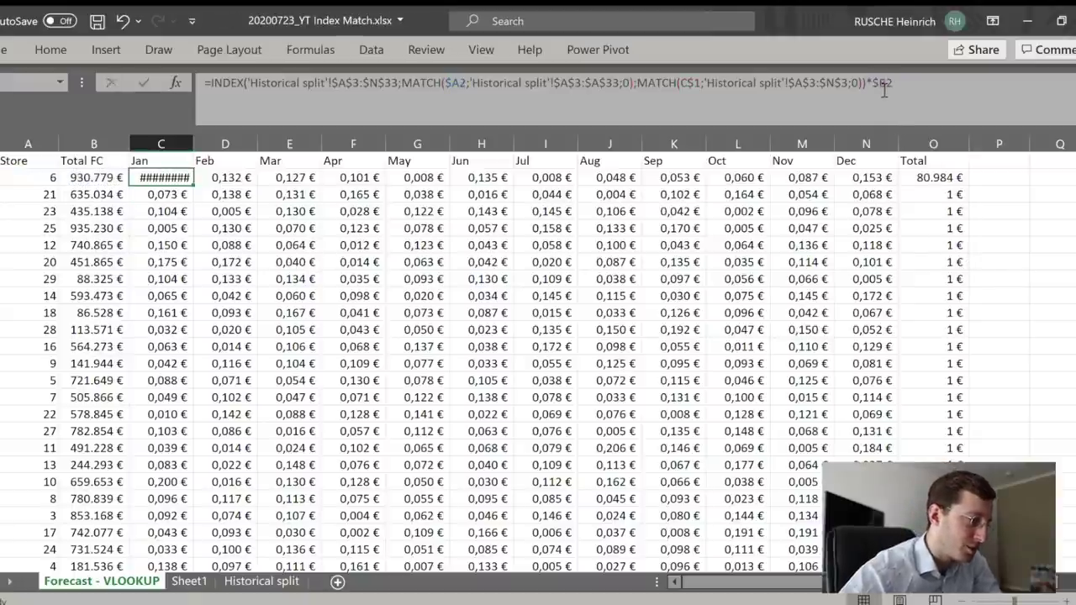
key(ctrl+shift+Right)
key(shift+Left)
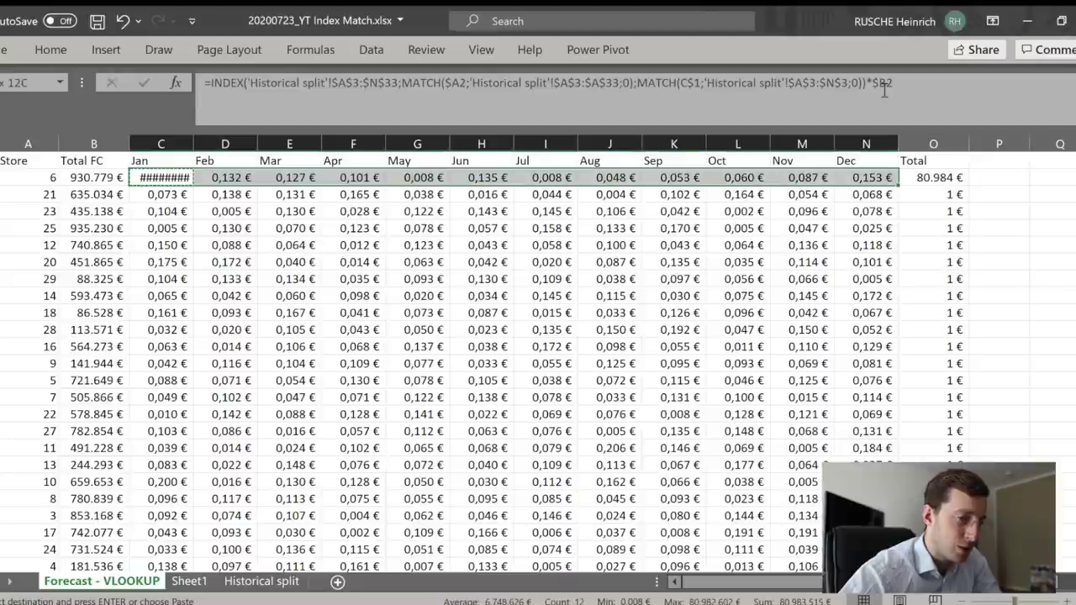
key(ctrl+shift+Down)
key(ctrl+v)
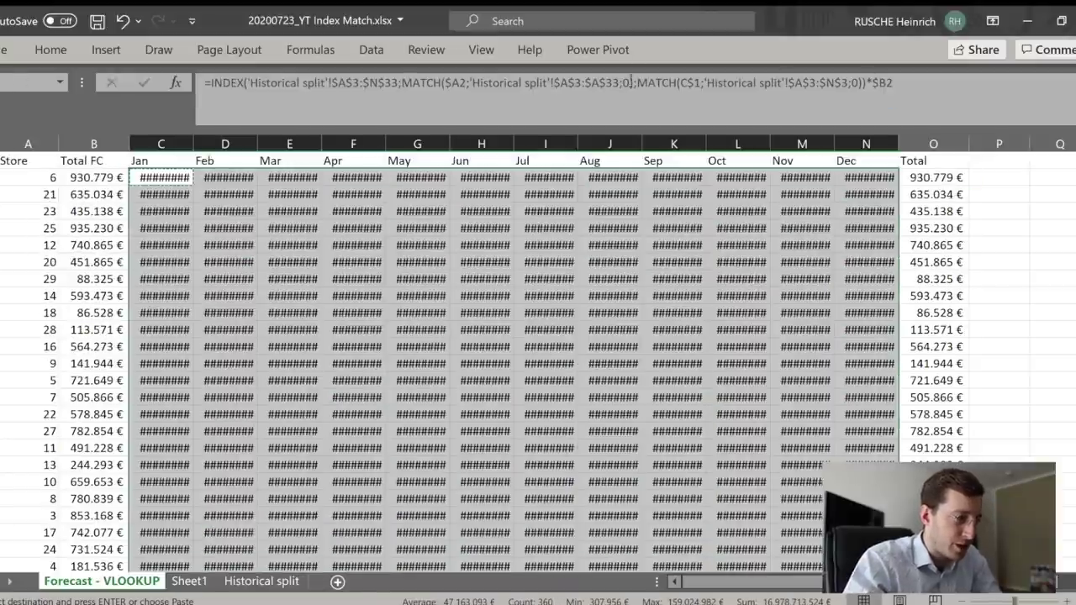
Undo a stray column change and check calculated monthly values, e.g. store 6 Jan 80.983 €
drag(165, 144, 874, 149)
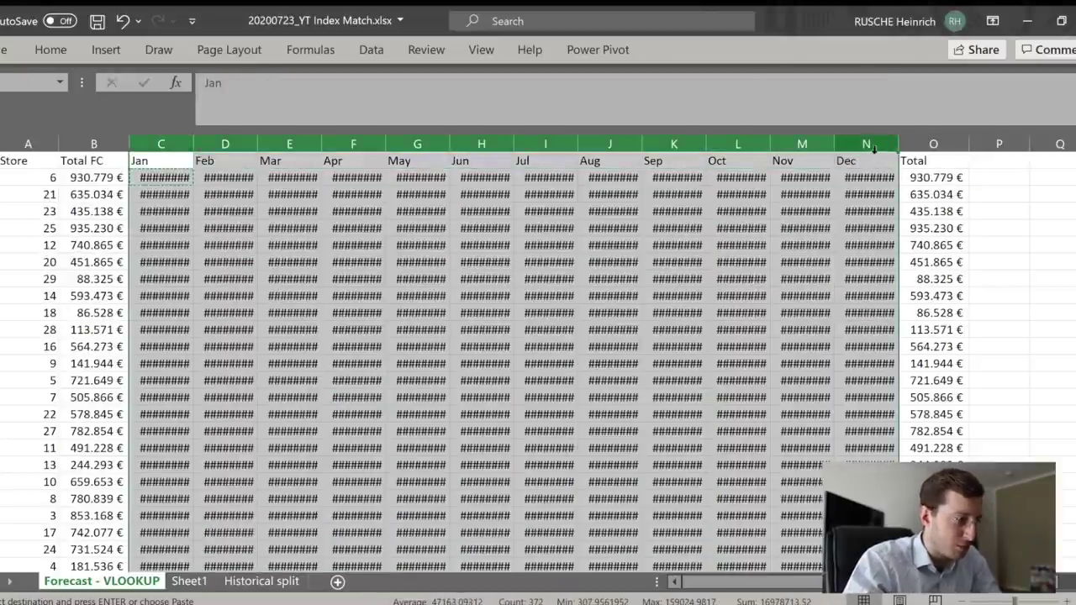
key(ctrl+z)
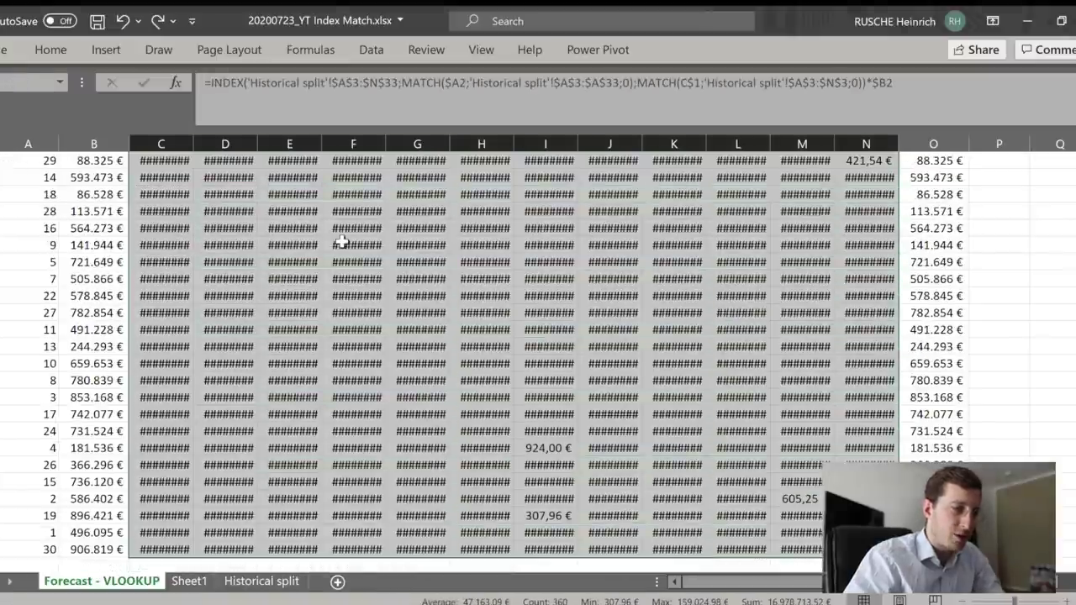
scroll(343, 242, down, 2)
click(51, 50)
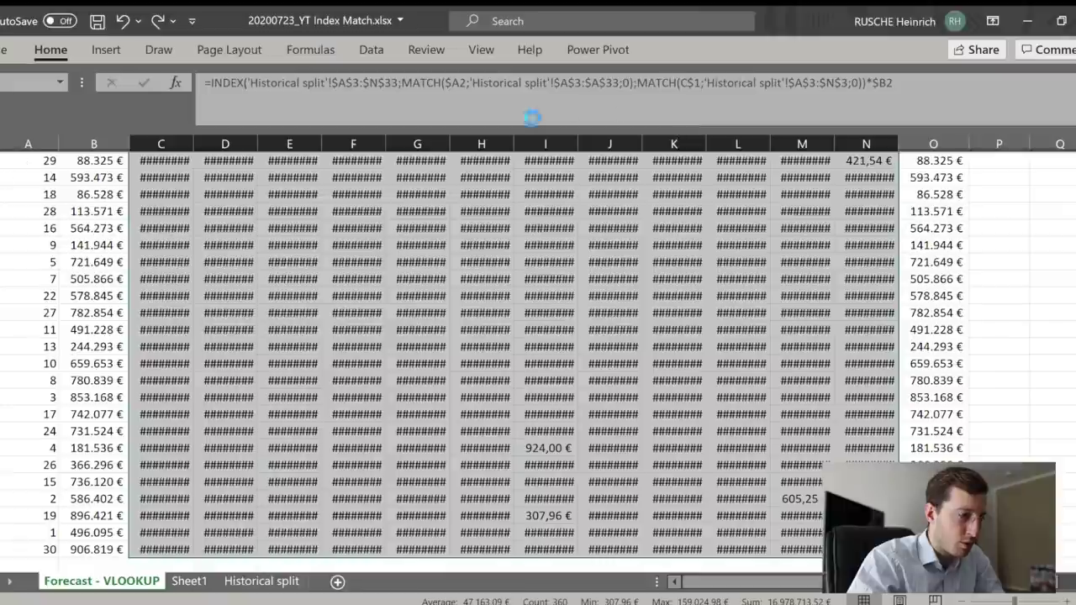
click(424, 246)
Verify store row totals, including stores 16 and the last, match their Total FC values
click(934, 176)
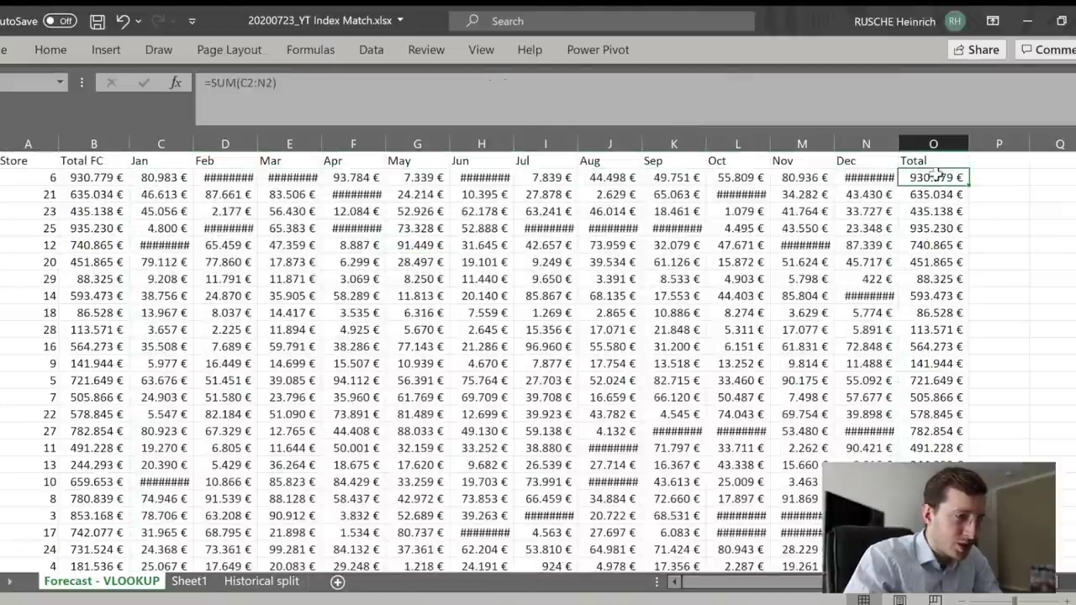
key(F2)
key(Escape)
key(F2)
key(Escape)
click(110, 177)
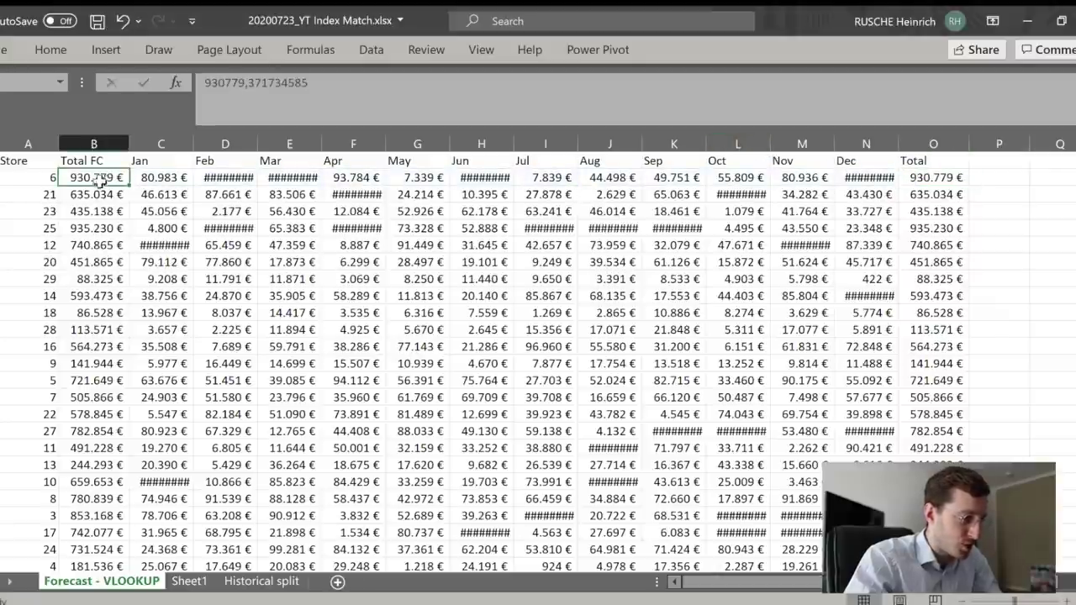
double_click(954, 345)
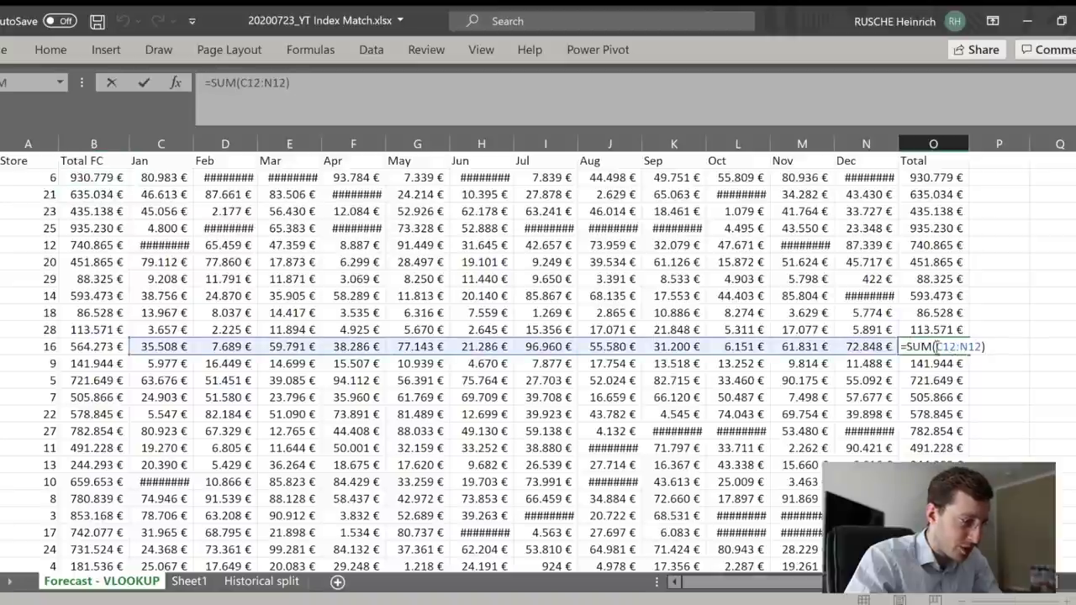
key(Escape)
scroll(949, 404, down, 5)
click(943, 395)
key(Escape)
Sum the Total FC column below its values (16.978.714 €) and autofit column B
click(105, 428)
text(=SUM()
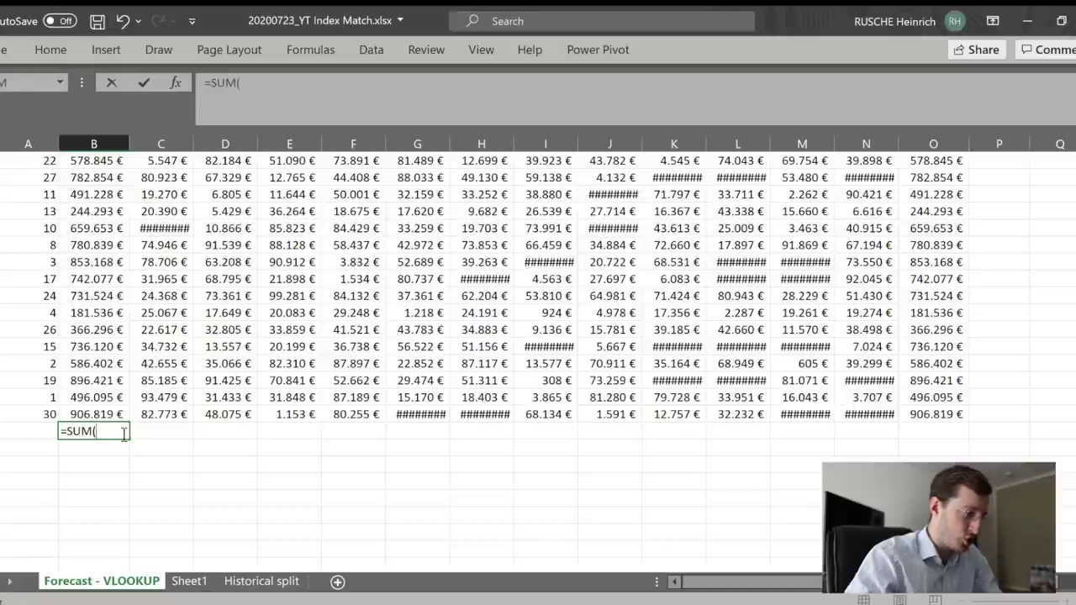
key(Up)
key(ctrl+shift+Up)
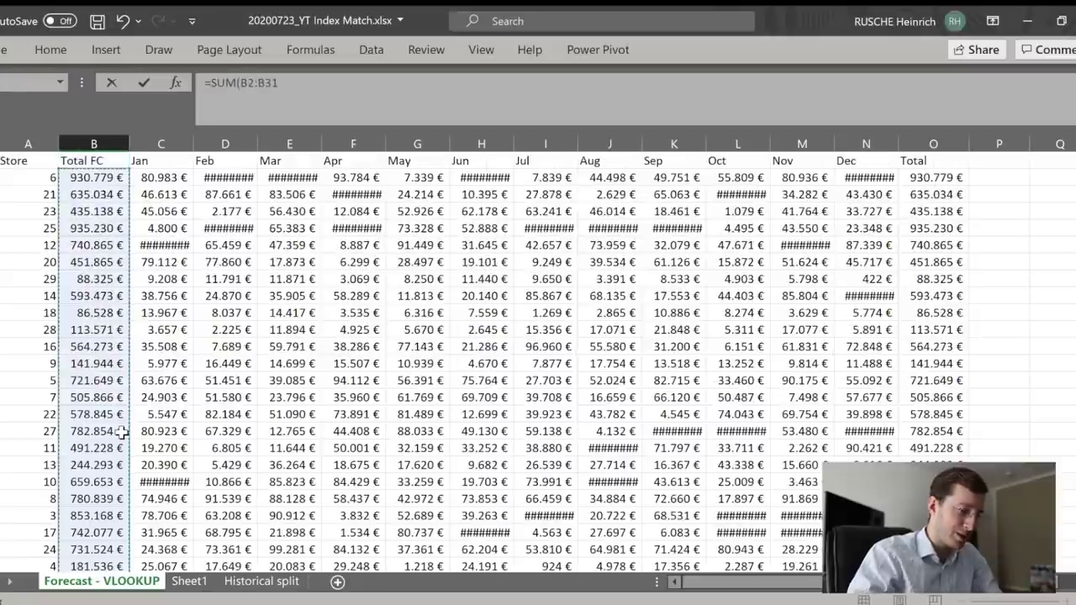
key(Return)
key(Up)
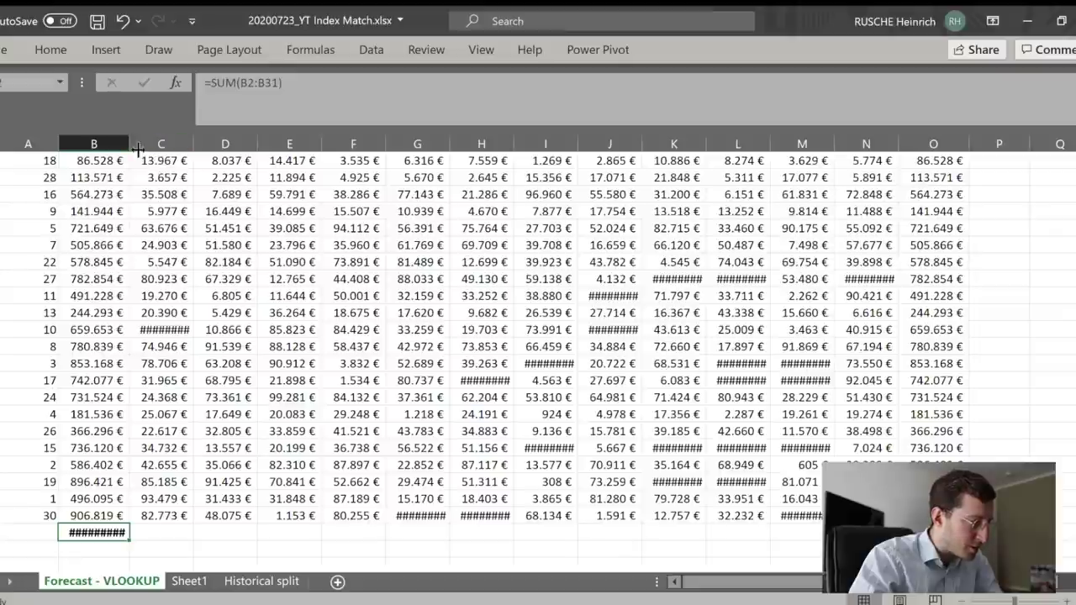
double_click(137, 152)
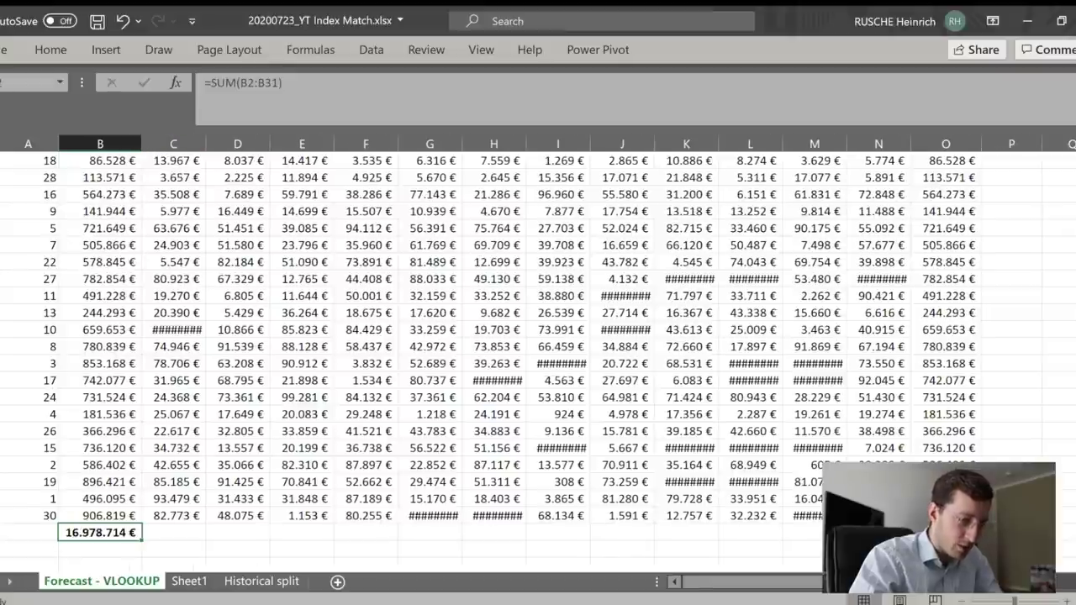
Add a SUM below the Total column in O32 and autofit column O
click(944, 533)
text(=SUM()
key(Up)
key(ctrl+shift+Up)
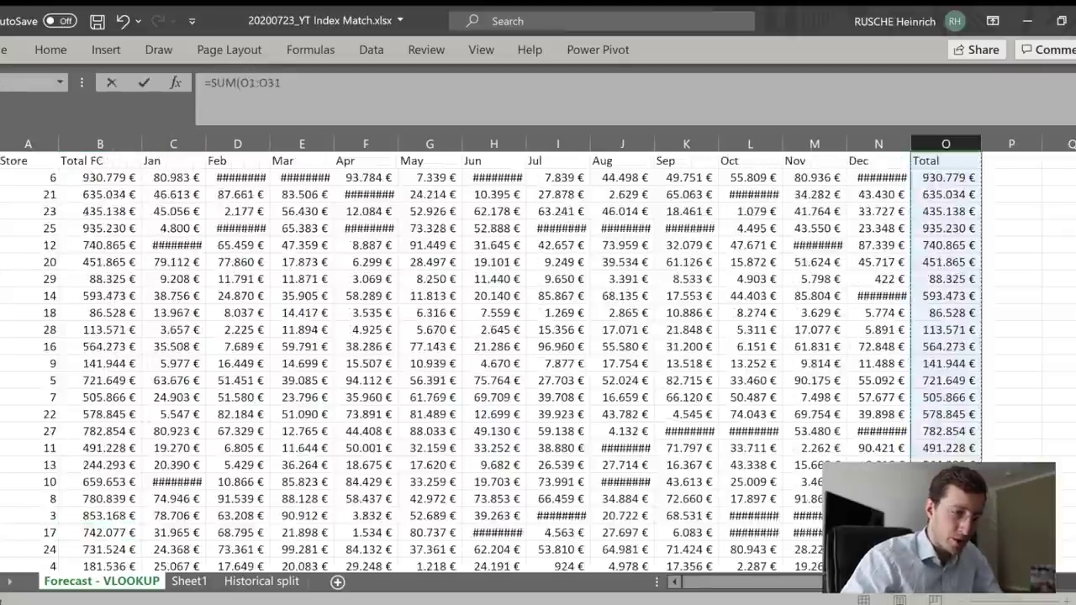
key(Return)
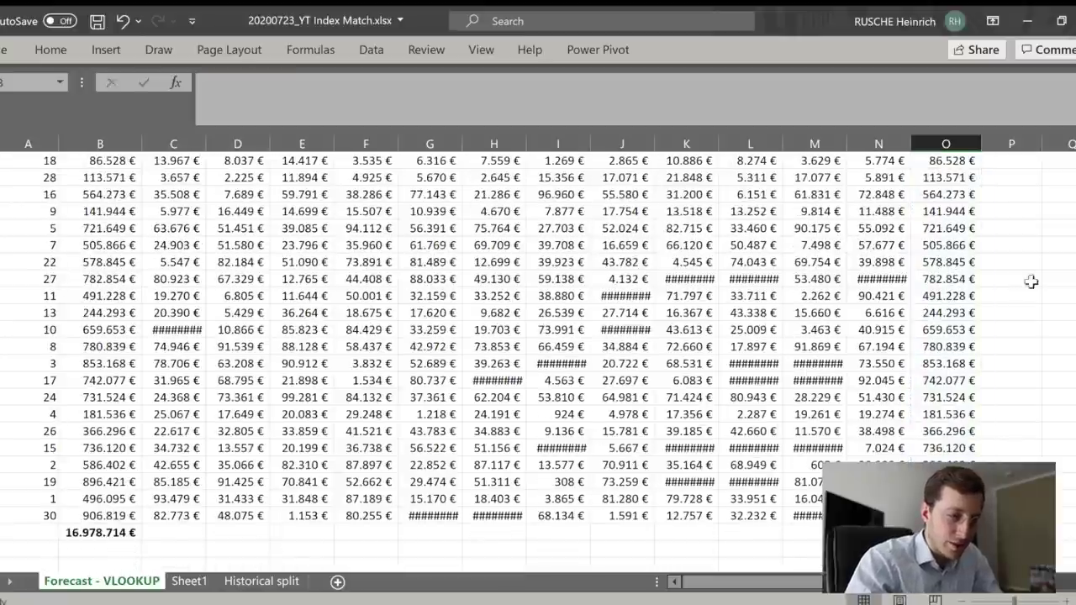
double_click(980, 144)
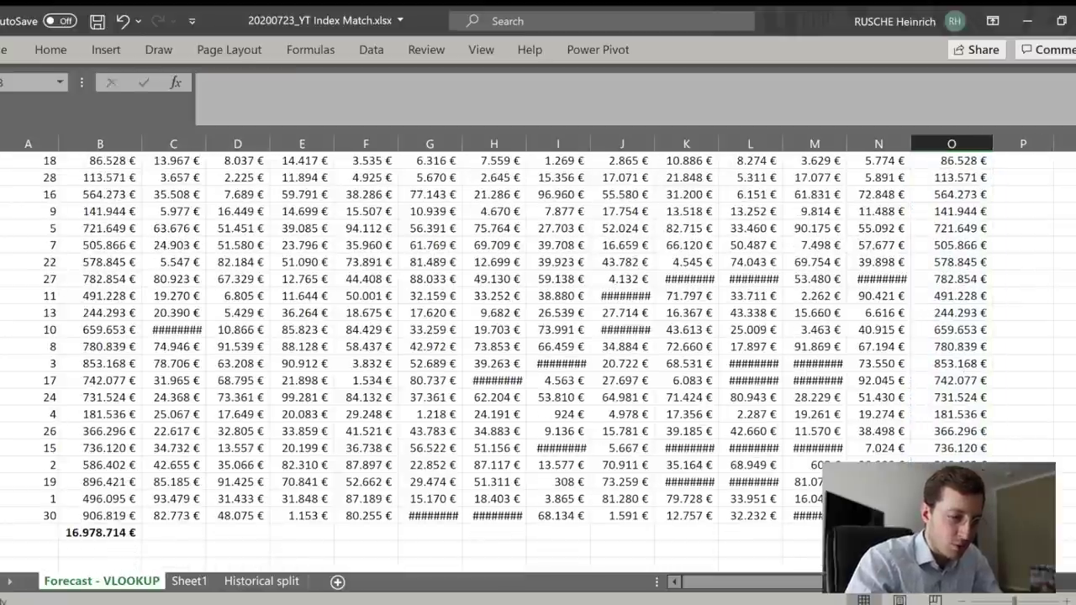
click(950, 447)
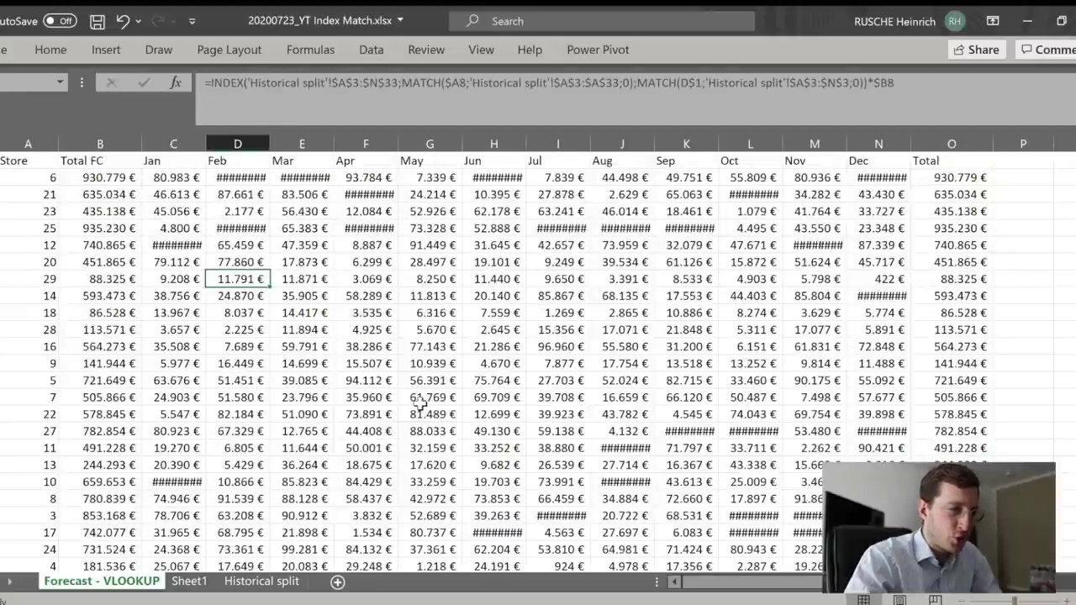
Insert a blank column before Jul in the Historical split table
click(343, 316)
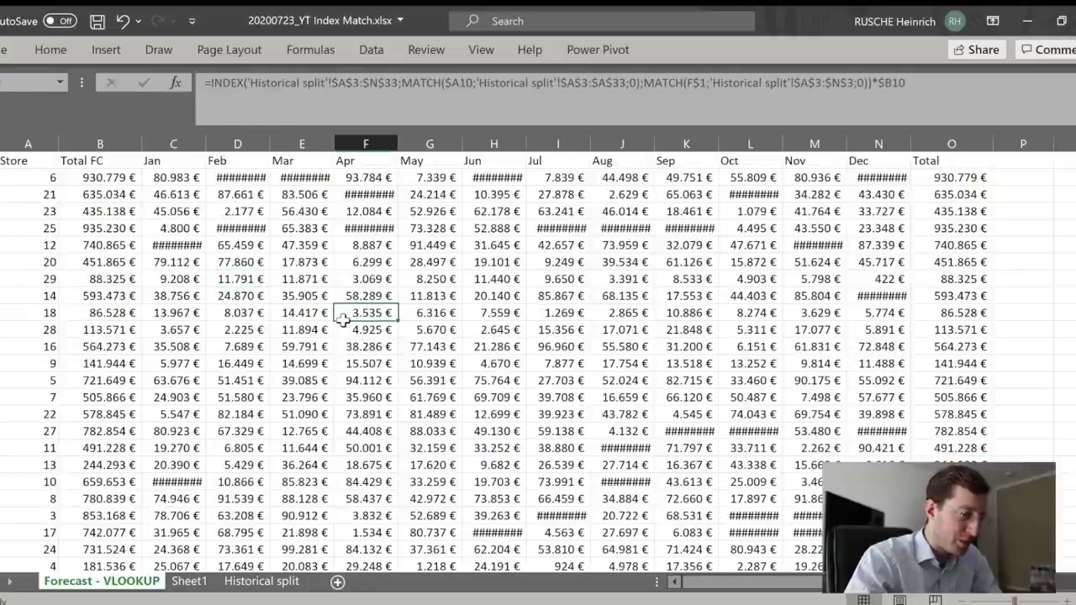
click(262, 580)
click(425, 144)
scroll(471, 244, up, 2)
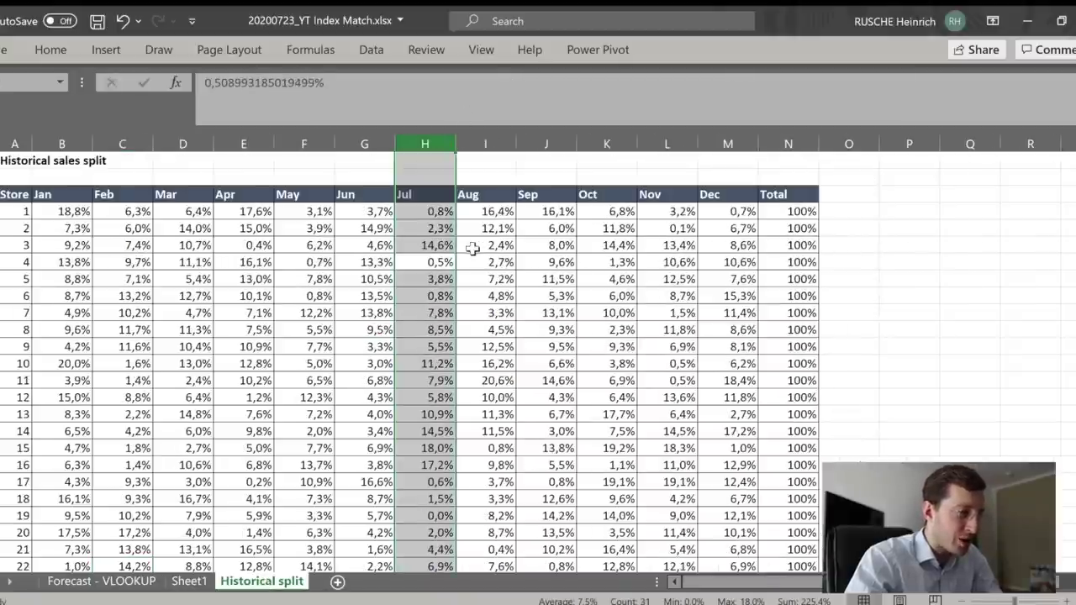
key(ctrl+plus)
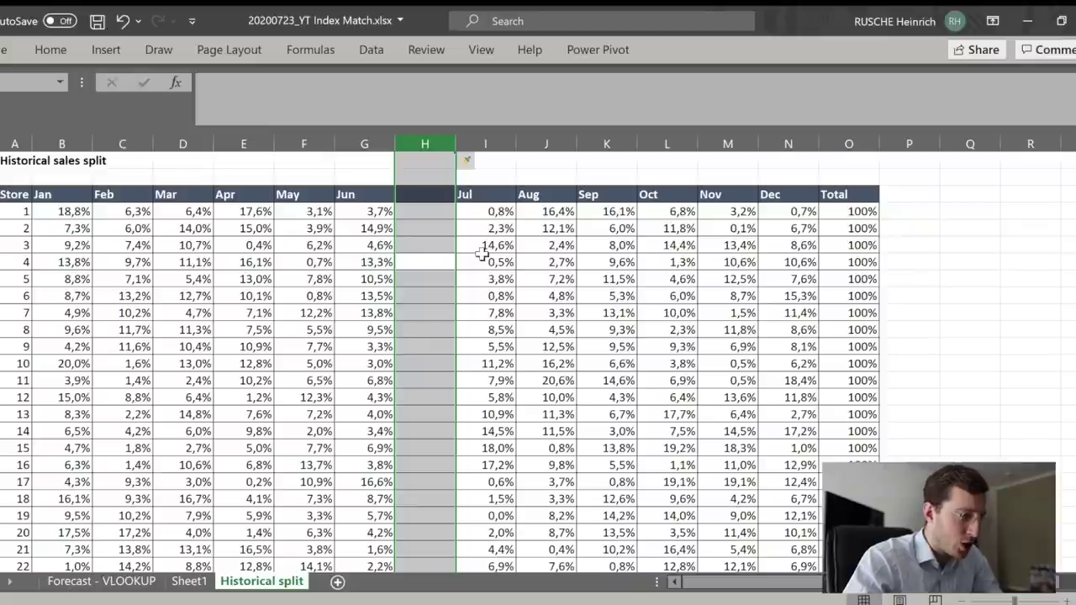
Insert a blank column before Apr, then return to the Forecast - VLOOKUP sheet
click(230, 187)
key(ctrl+space)
key(ctrl+plus)
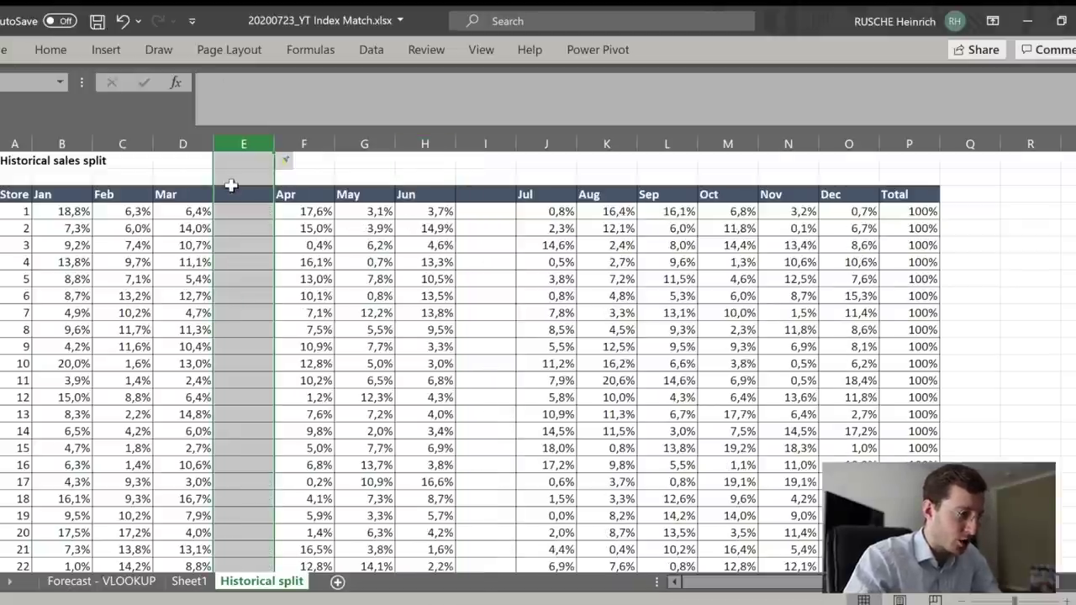
click(96, 581)
scroll(284, 290, down, 2)
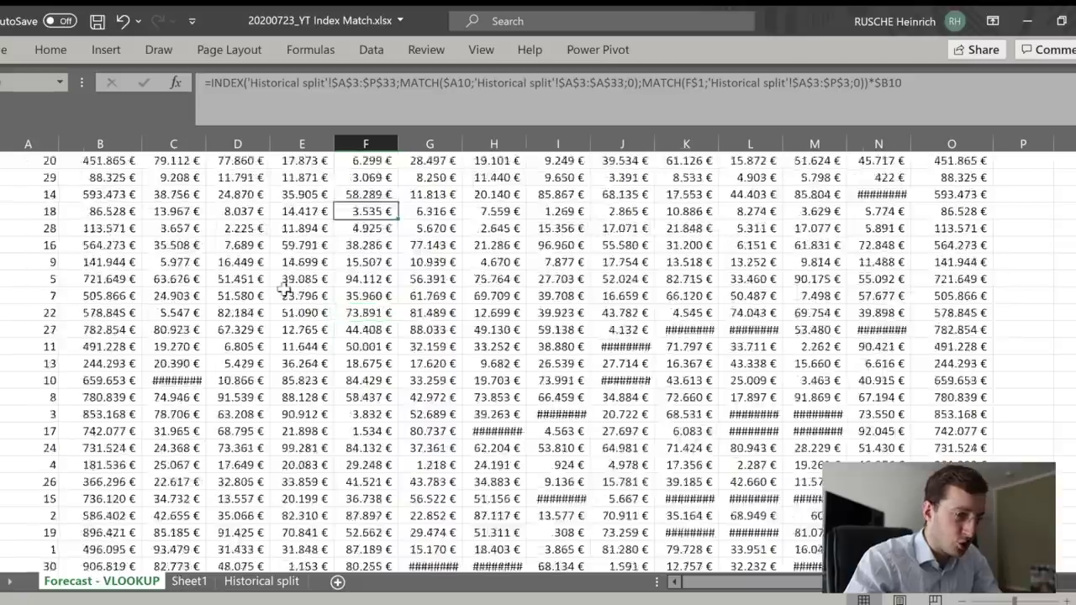
scroll(284, 290, down, 2)
scroll(105, 489, up, 5)
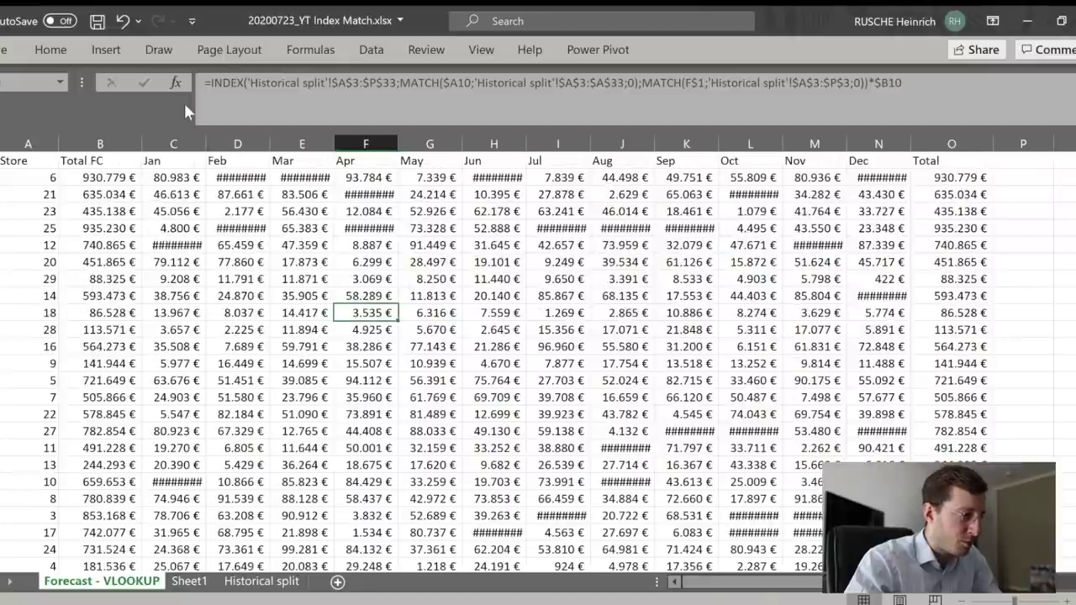
click(173, 173)
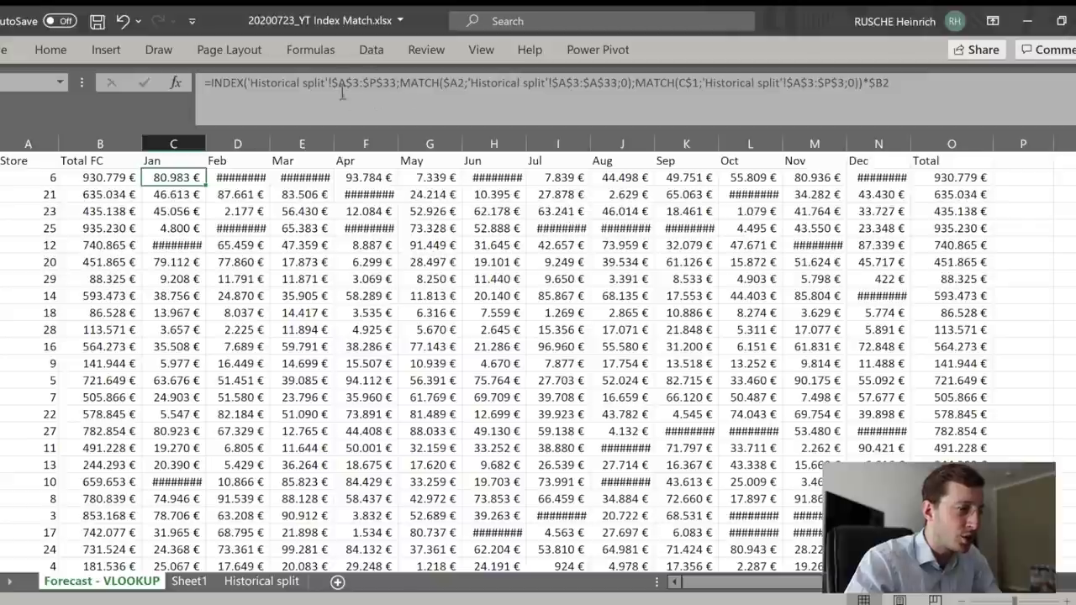
drag(341, 84, 380, 95)
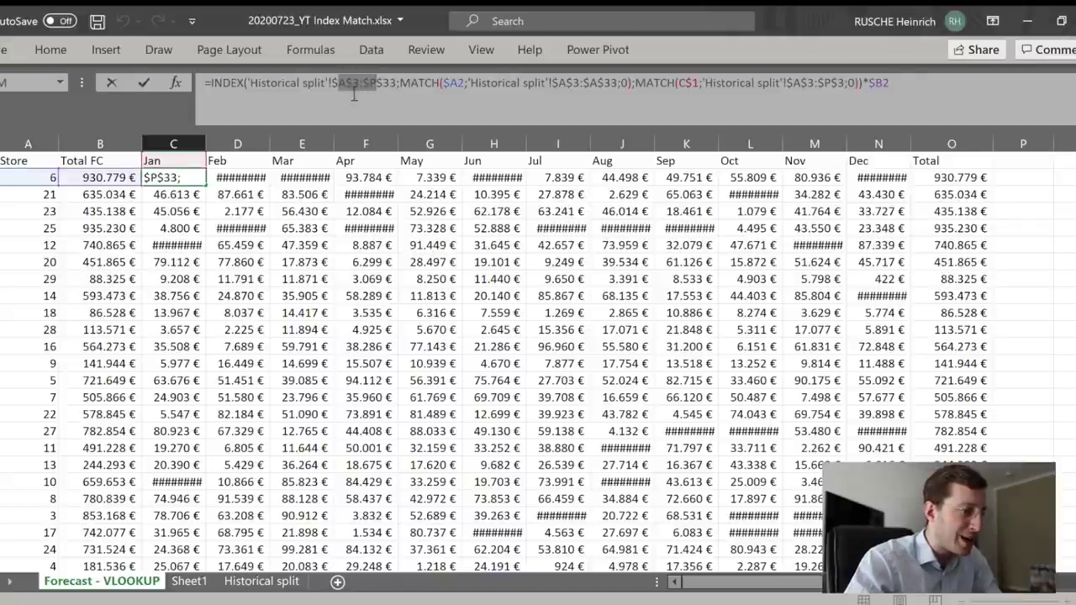
key(Escape)
click(260, 580)
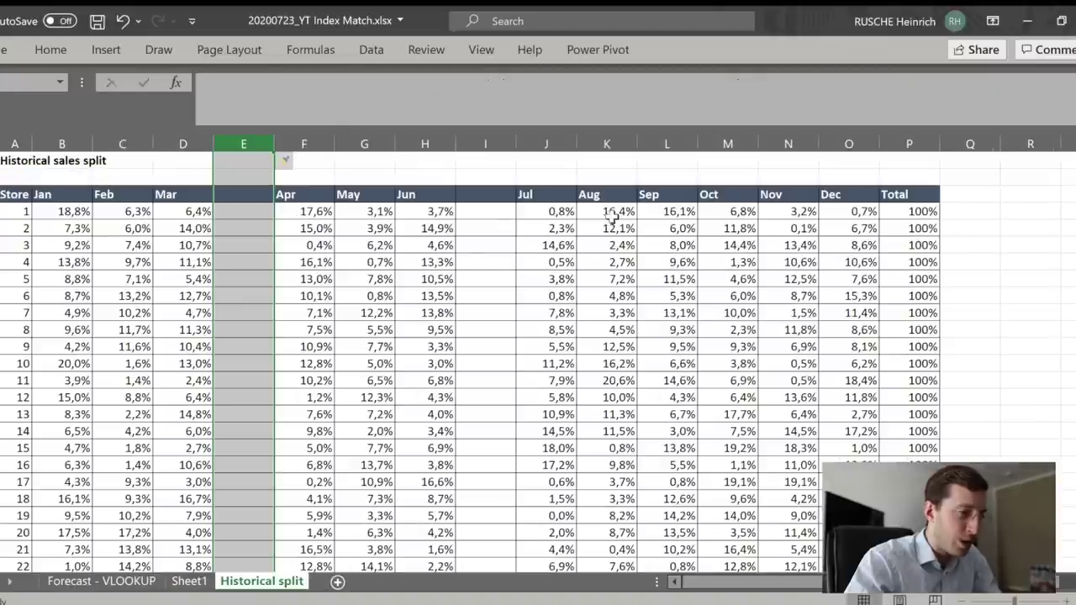
drag(4, 164, 857, 169)
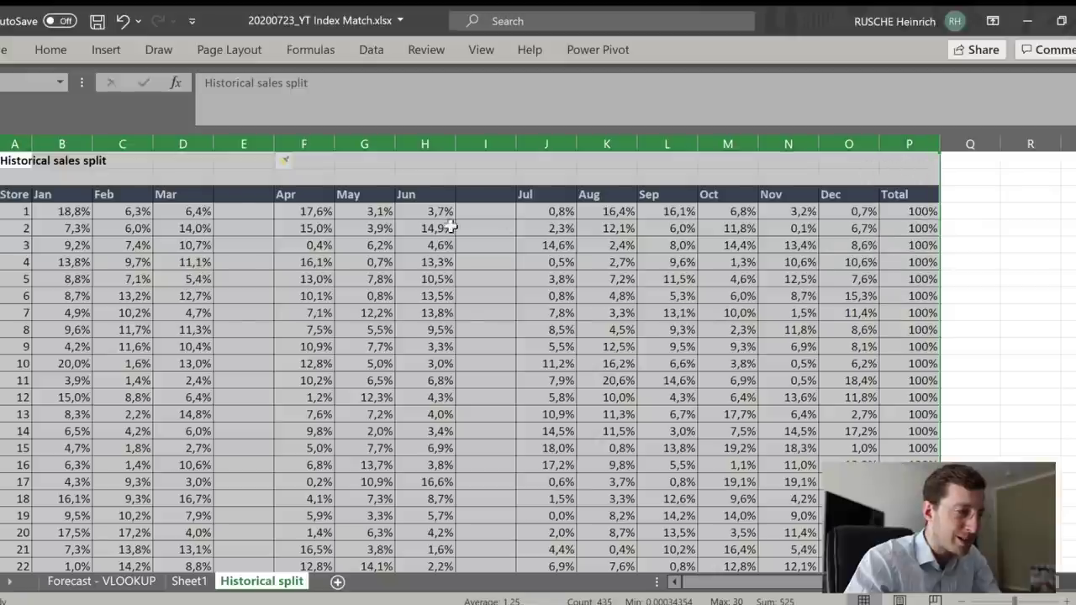
click(242, 197)
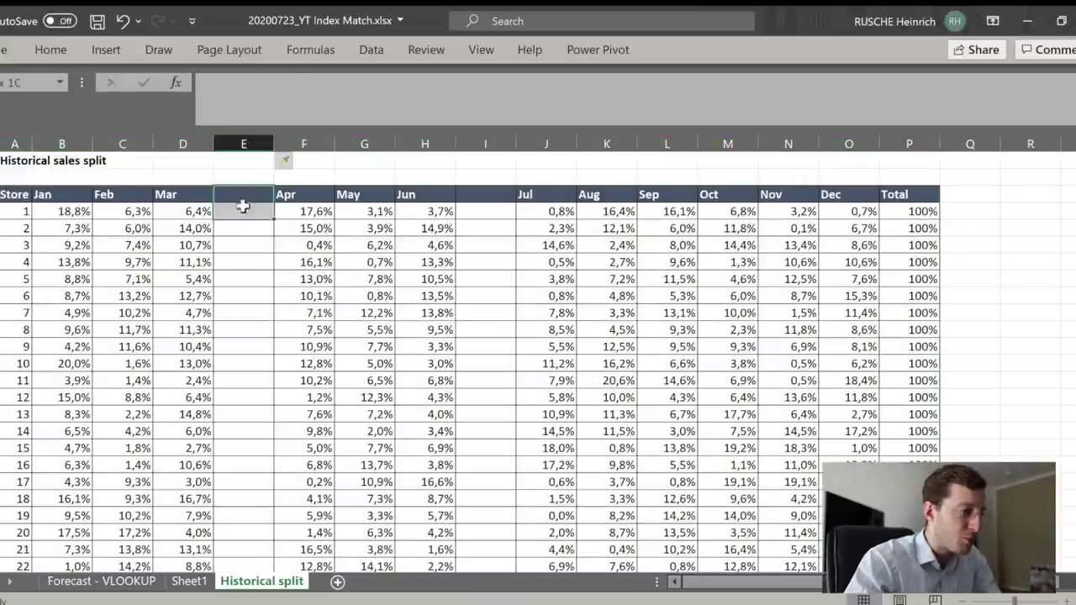
drag(11, 195, 888, 199)
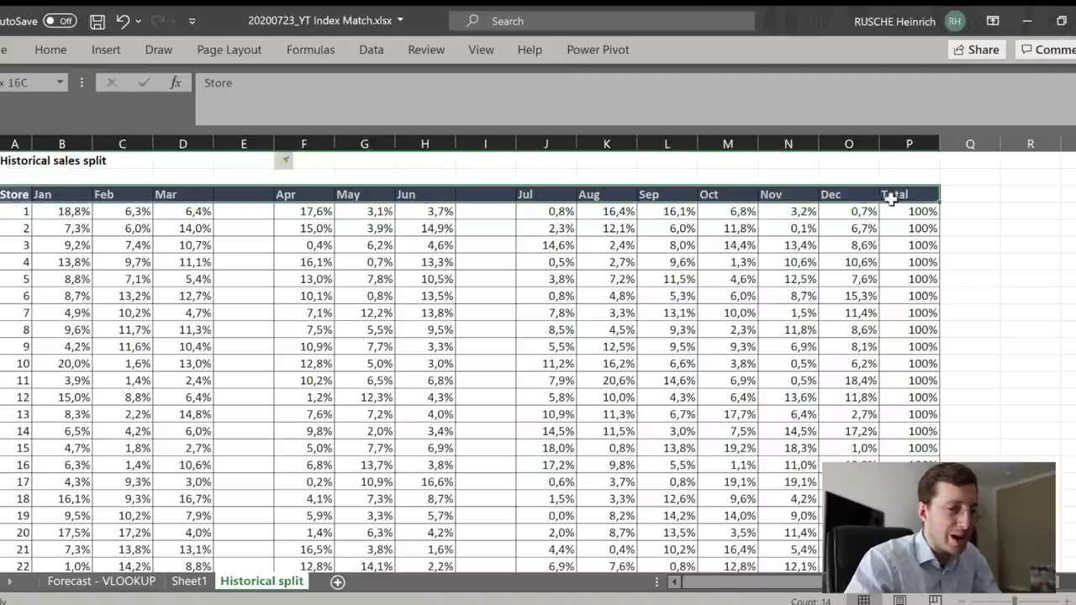
click(76, 582)
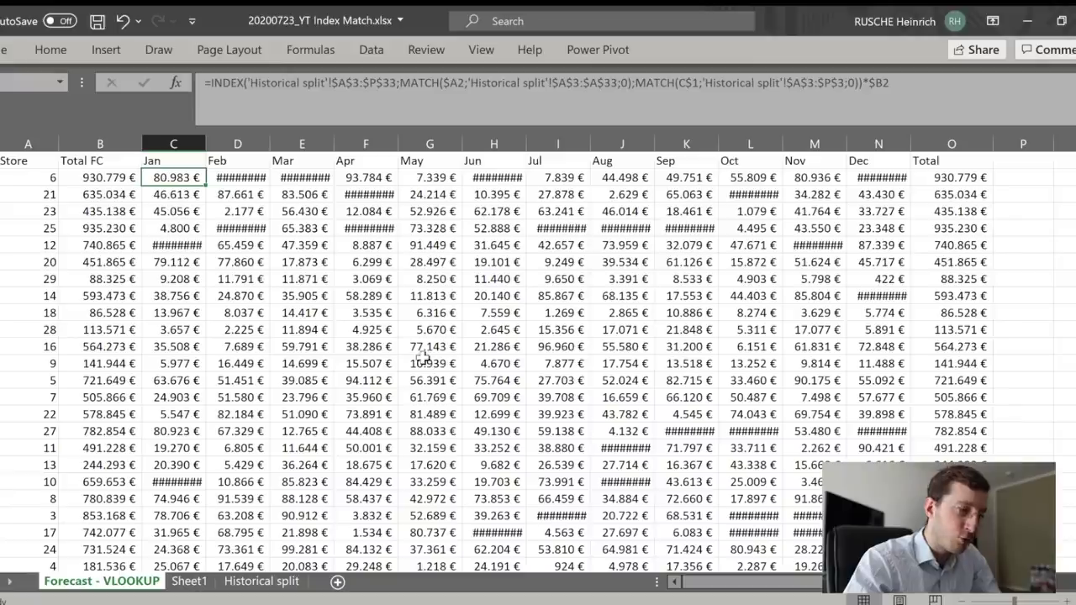
click(220, 177)
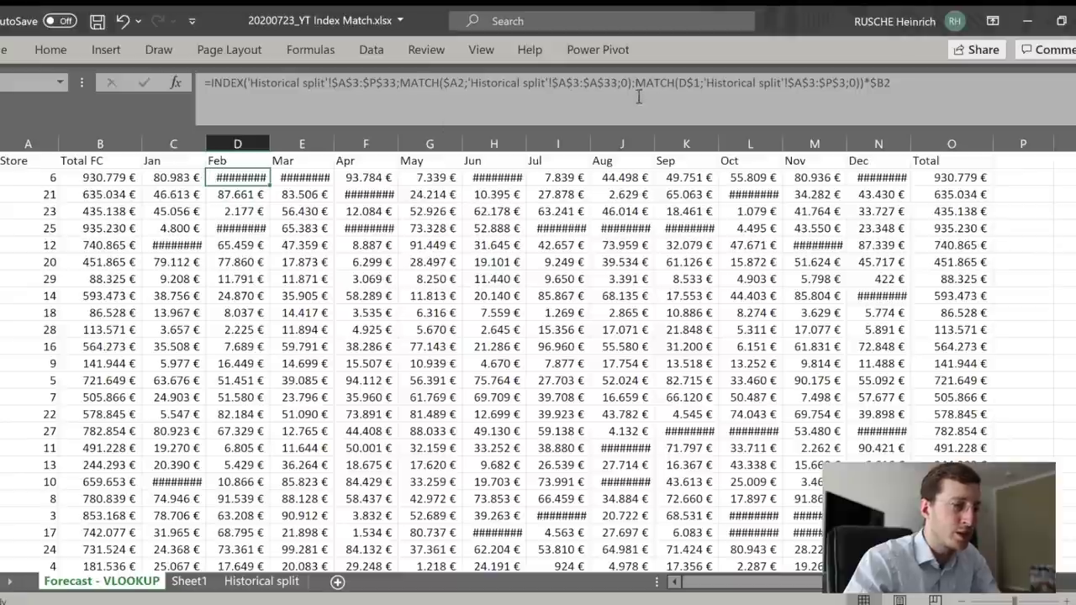
drag(637, 83, 861, 89)
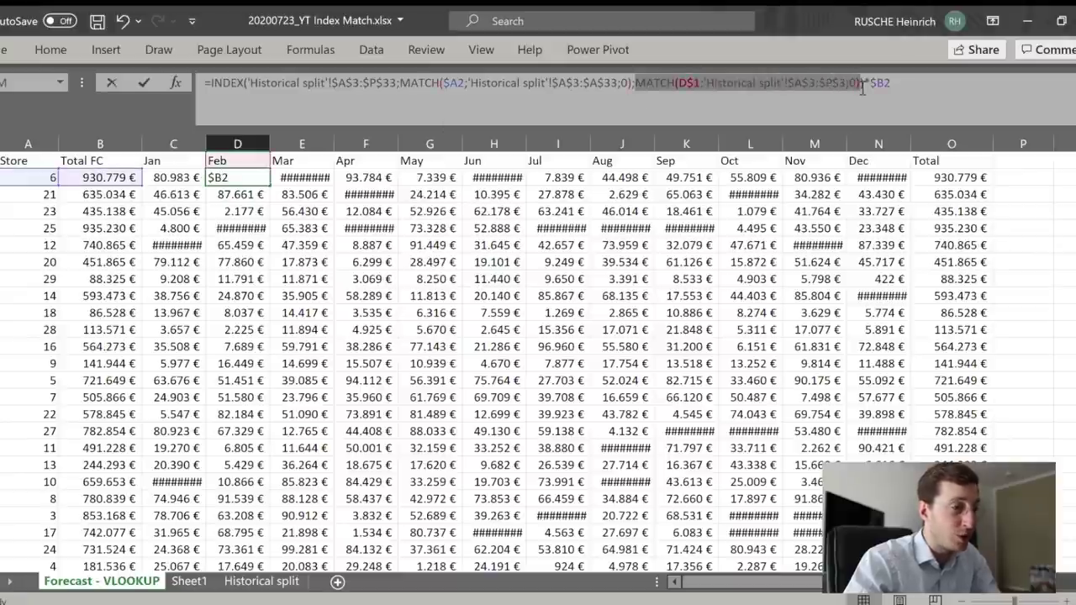
key(ctrl+c)
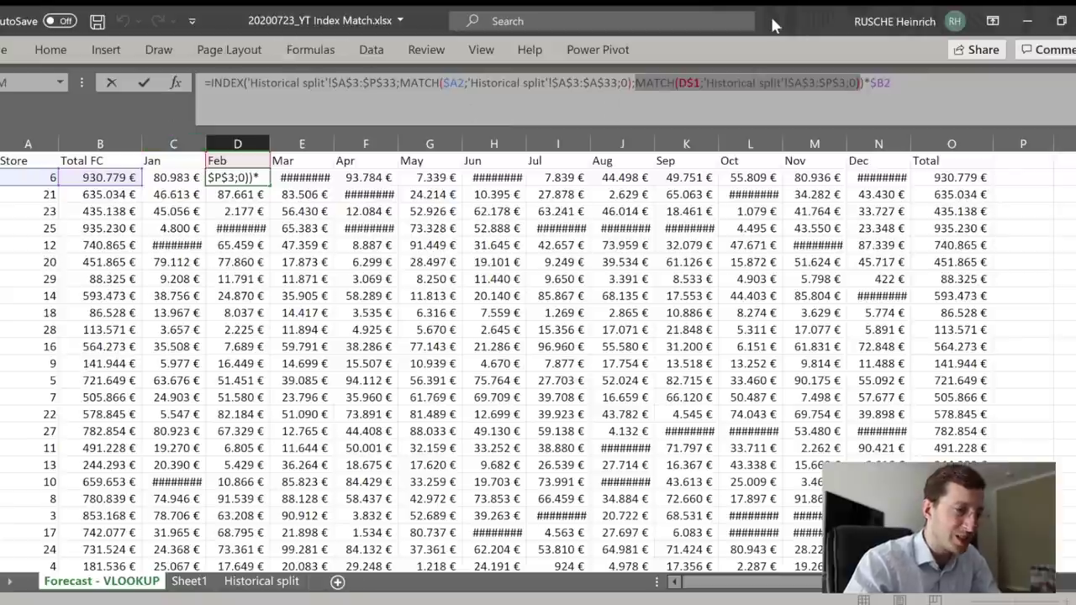
click(429, 211)
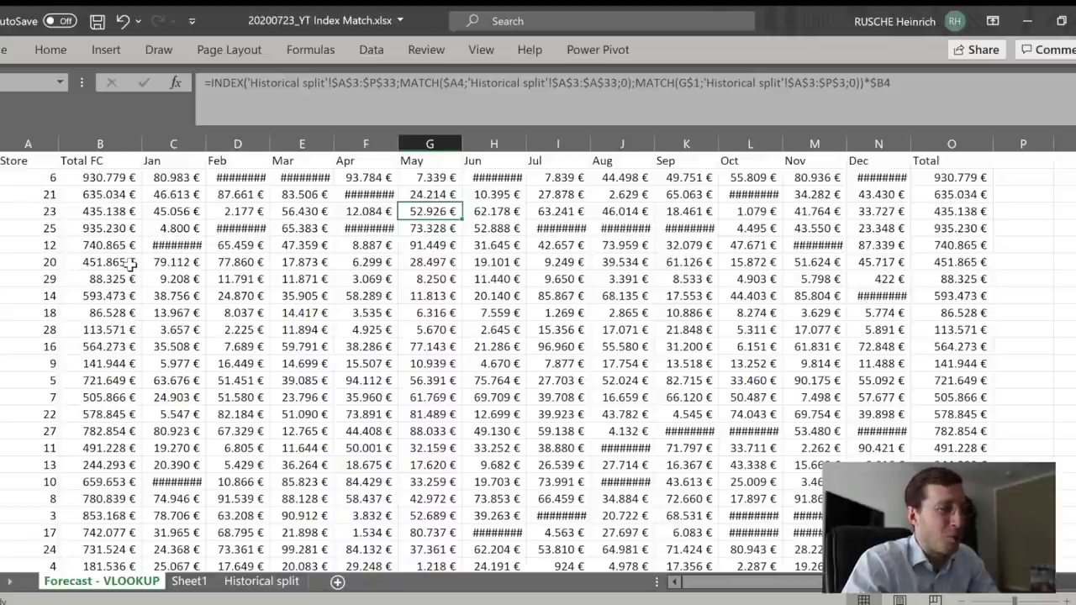
drag(172, 292, 172, 179)
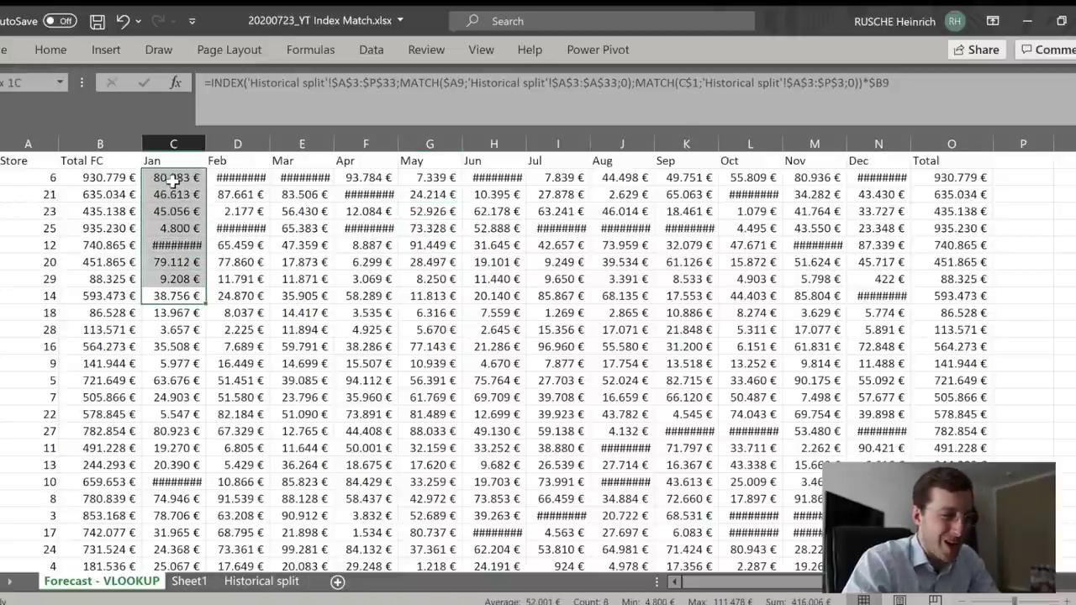
click(172, 179)
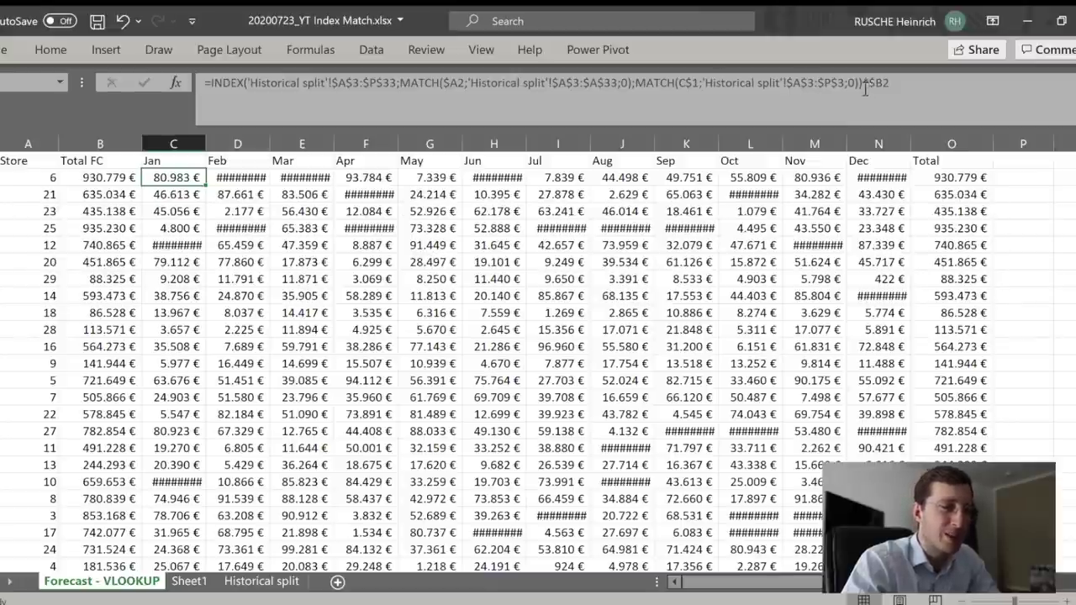
drag(865, 87, 213, 87)
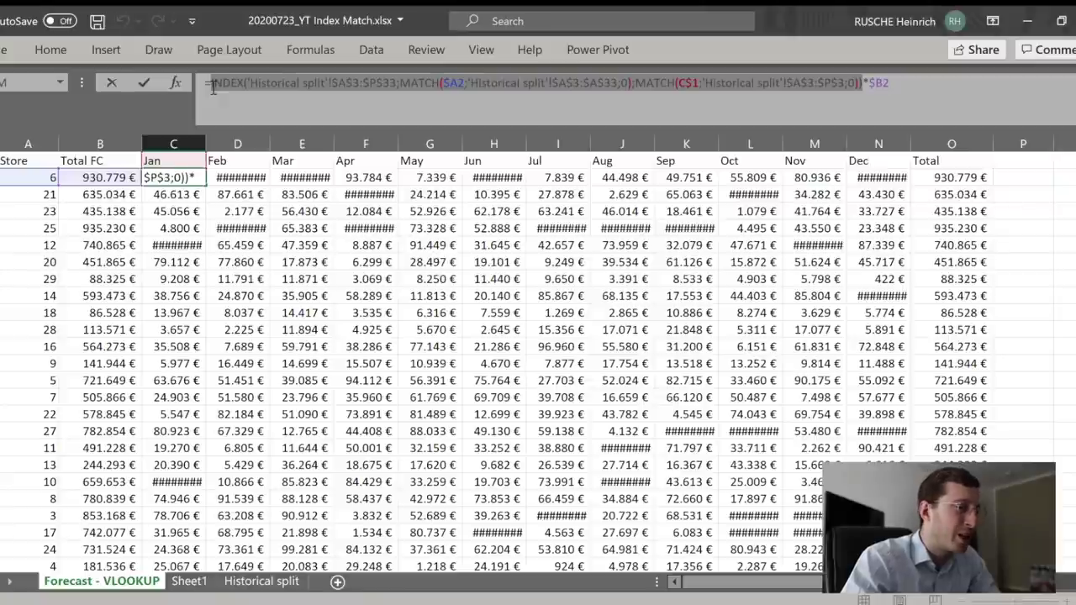
click(213, 87)
click(210, 88)
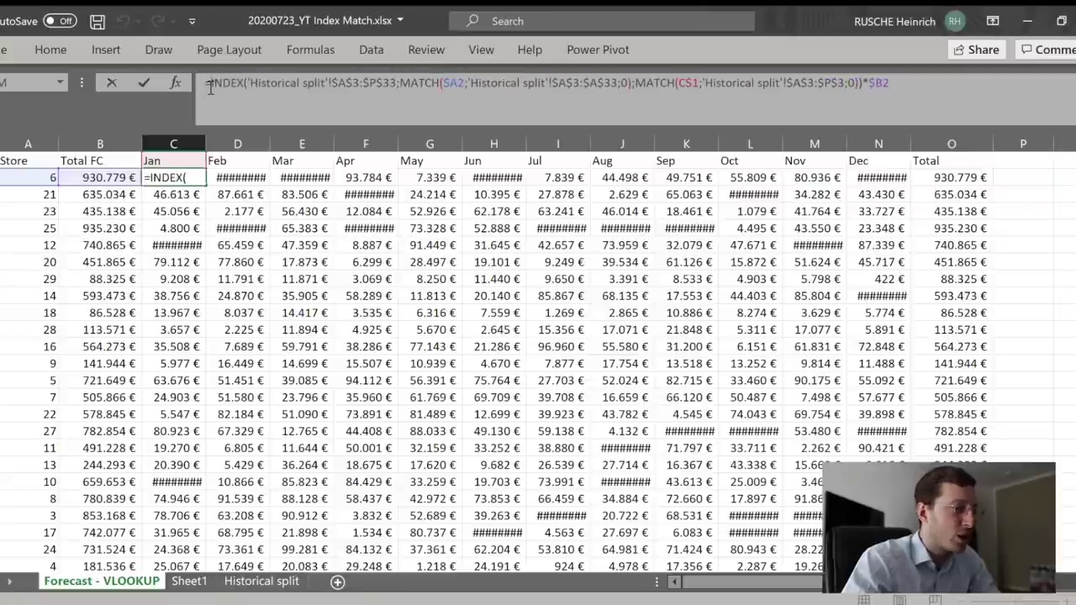